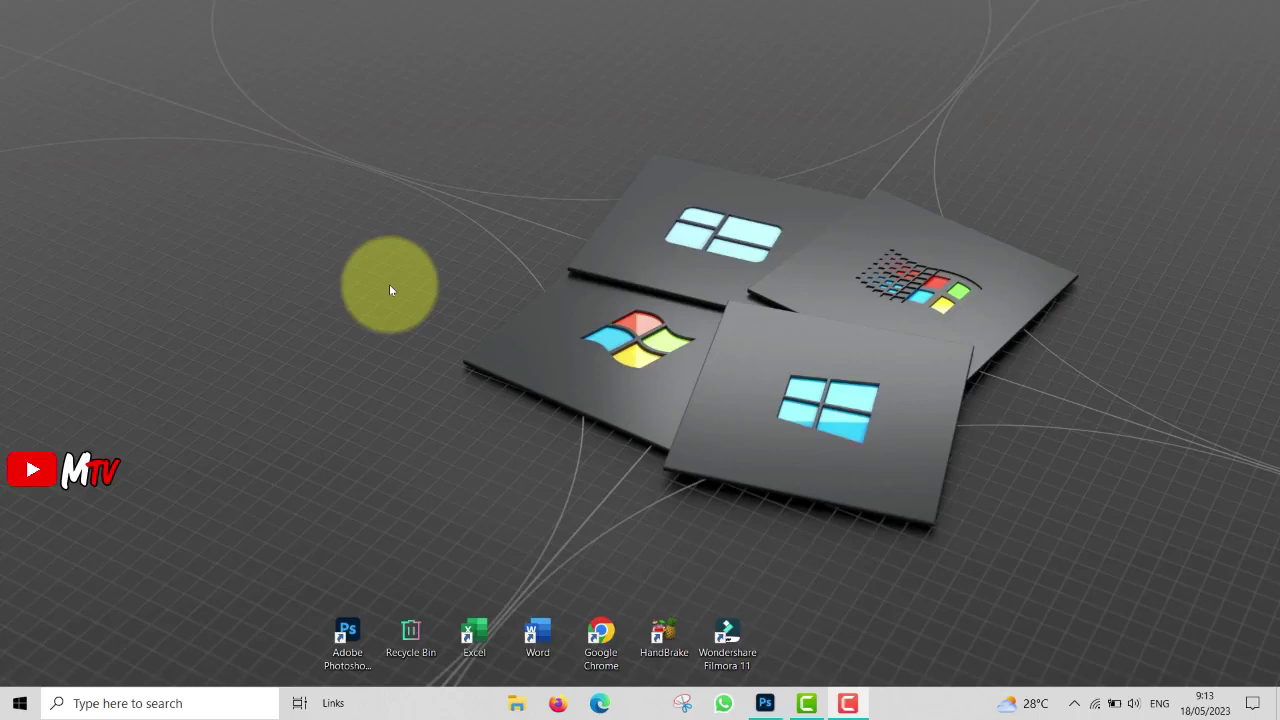
# Launch Photoshop from the taskbar with the road photo pexels-photo-105234.jpeg open.
pyautogui.click(765, 703)
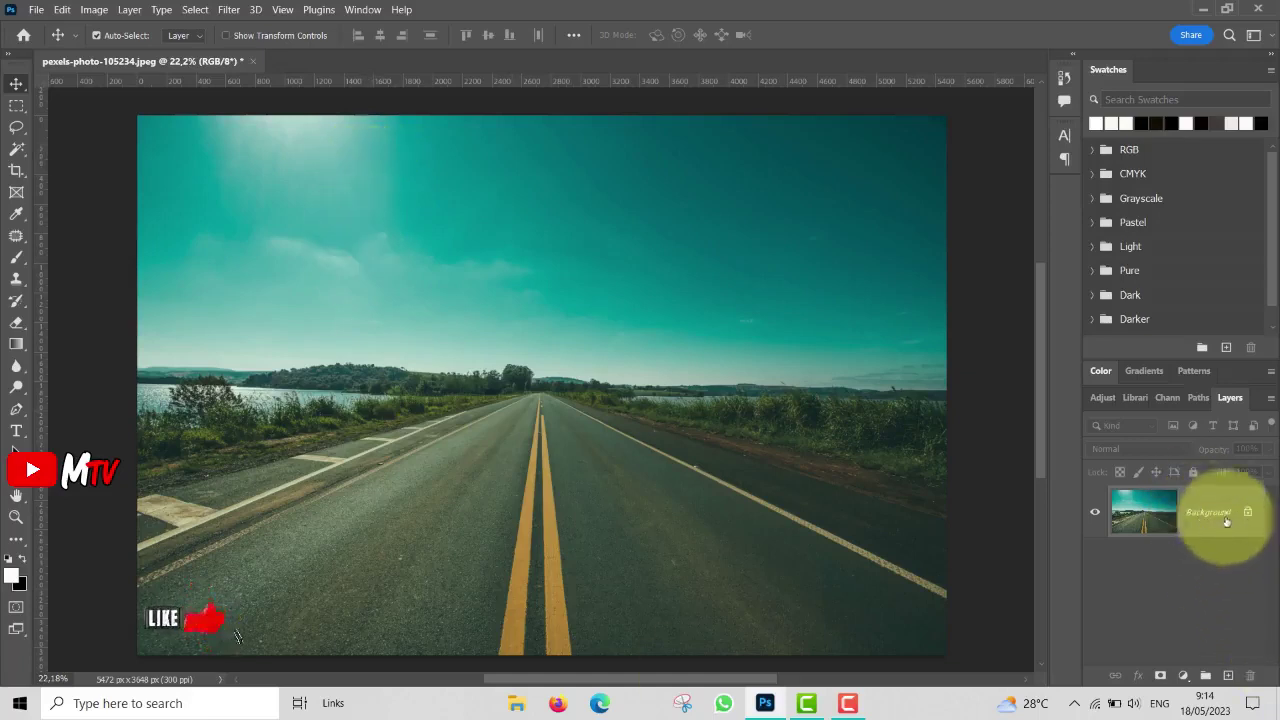
# Duplicate the Background layer, hide the Background copy, and reselect the original Background layer.
pyautogui.moveTo(1234, 502); pyautogui.dragTo(1179, 685)
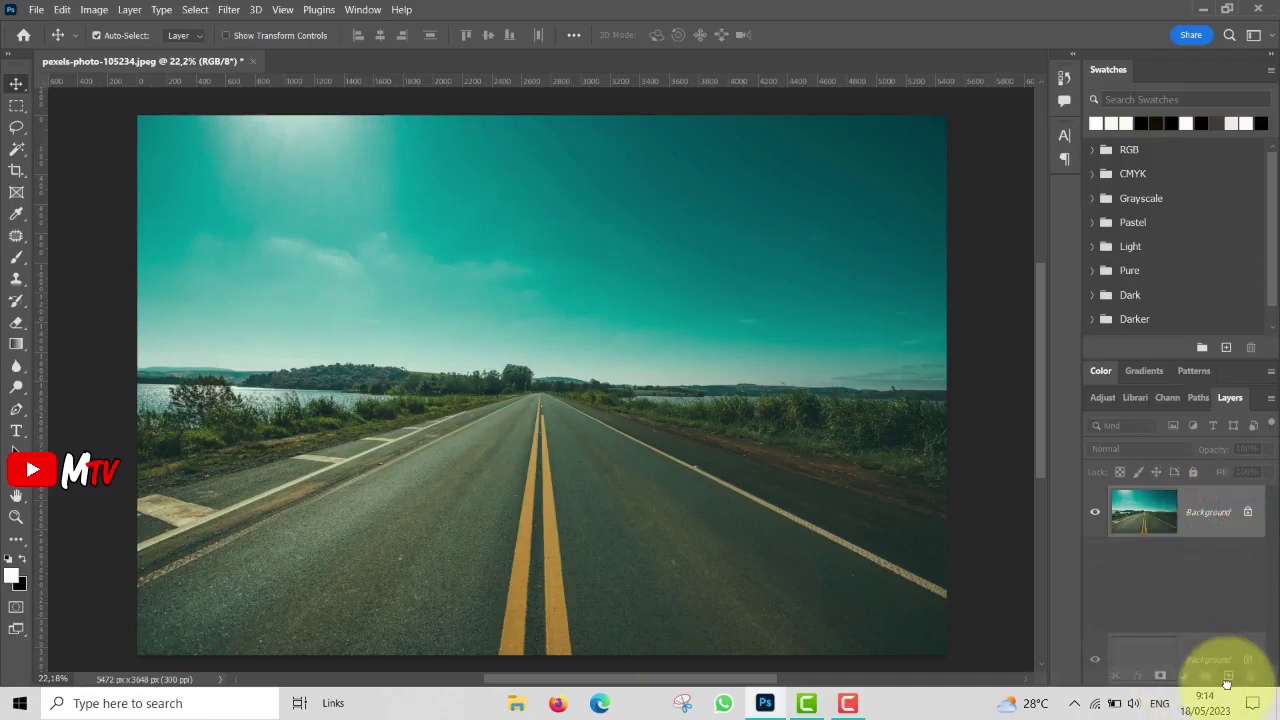
pyautogui.moveTo(1179, 685); pyautogui.dragTo(1228, 678)
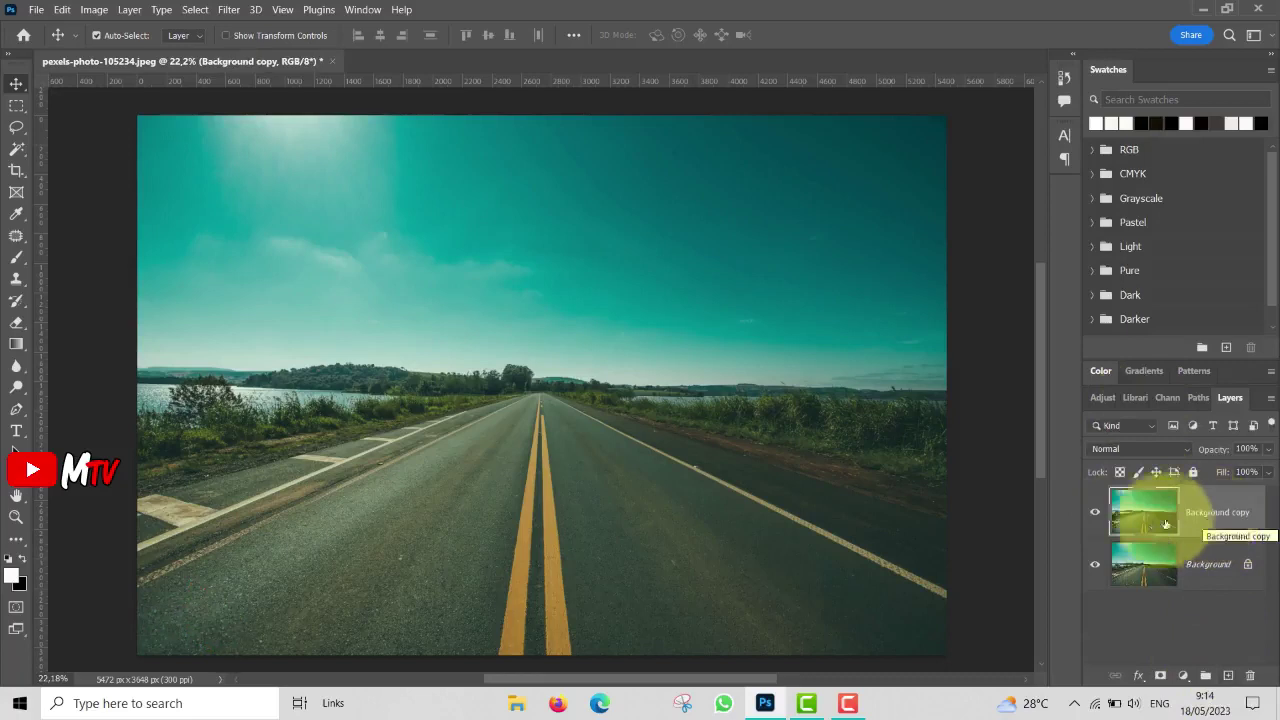
pyautogui.click(1096, 513)
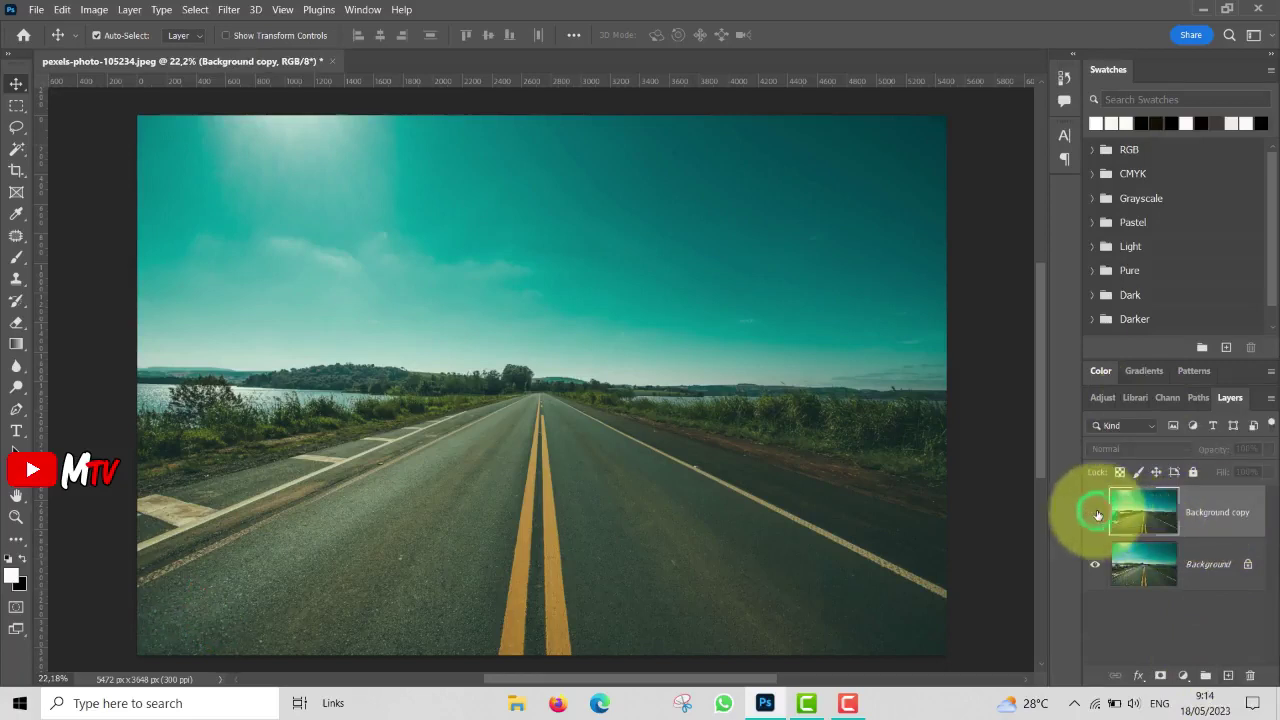
pyautogui.click(1215, 572)
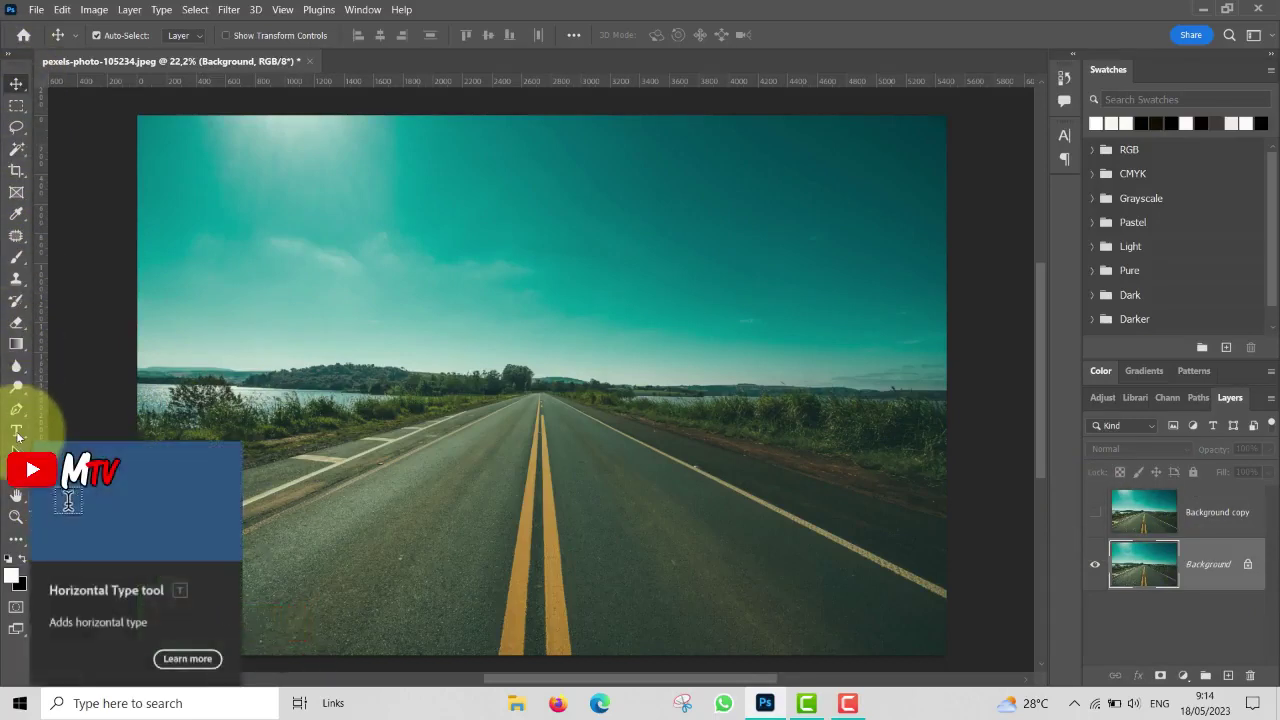
# Type 'LIGHT' in white Kenyan Coffee with the Horizontal Type Tool over the road.
pyautogui.click(17, 436)
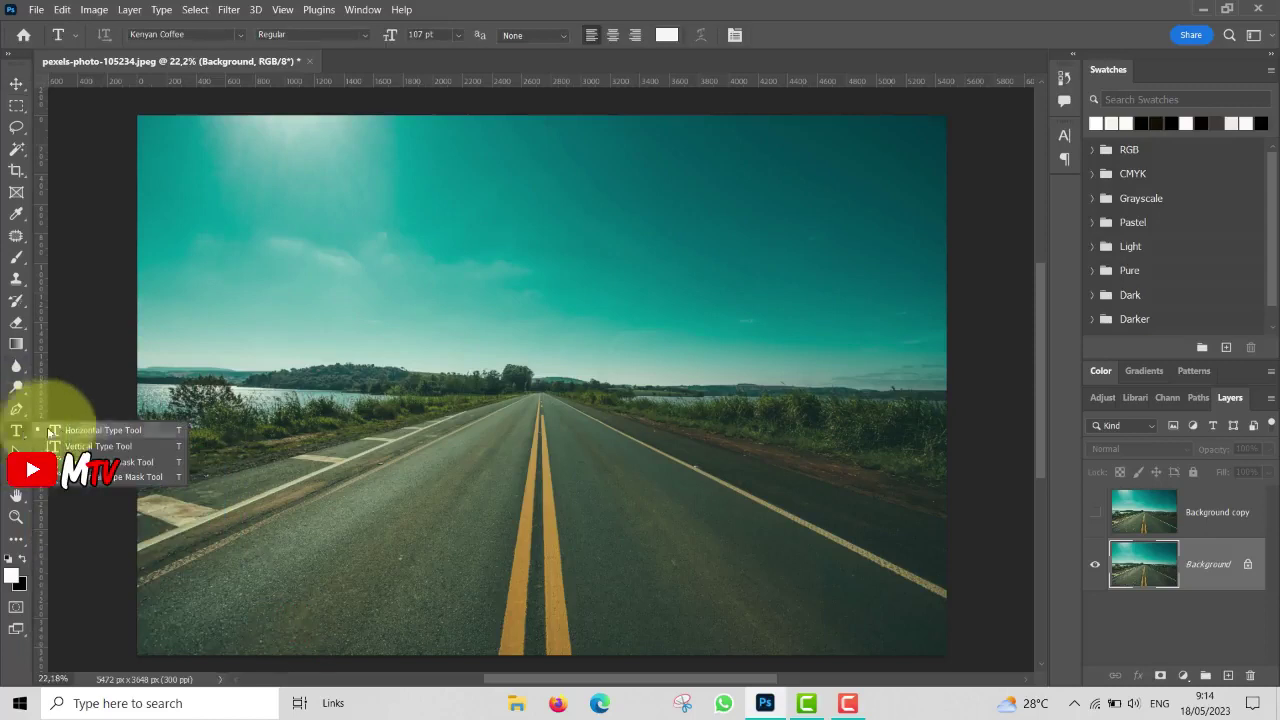
pyautogui.click(75, 431)
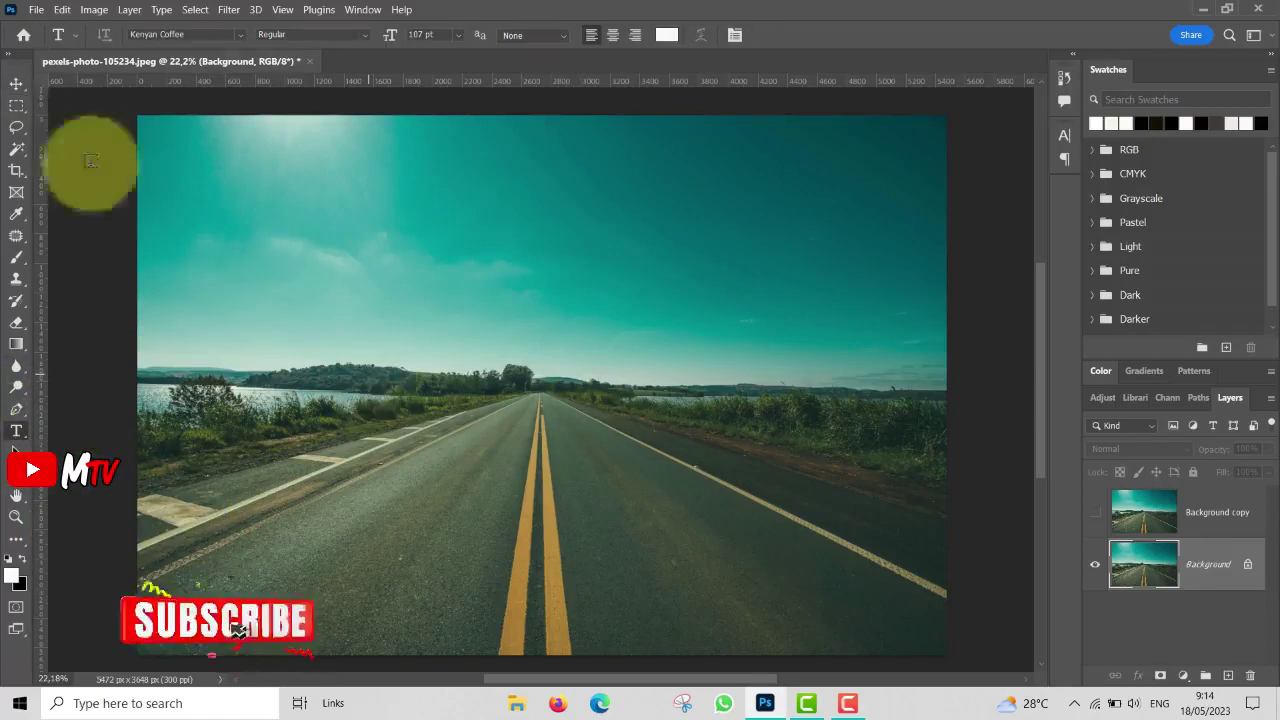
pyautogui.click(240, 35)
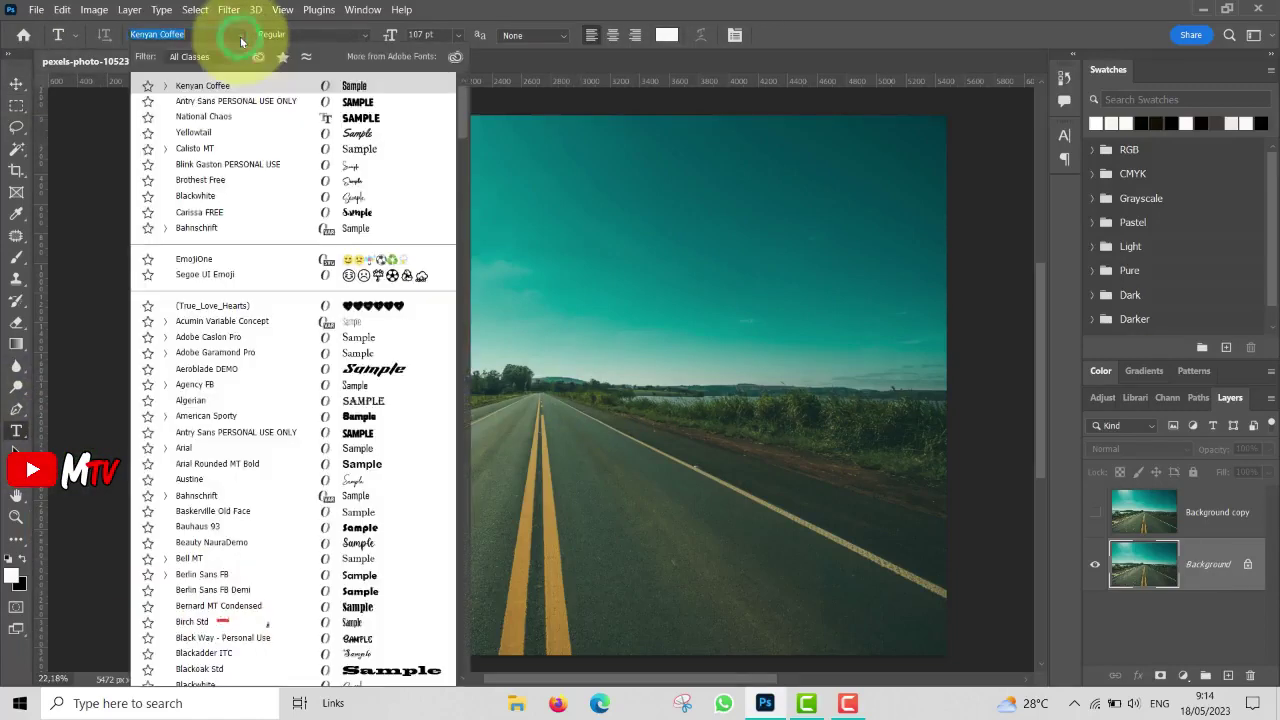
pyautogui.click(231, 88)
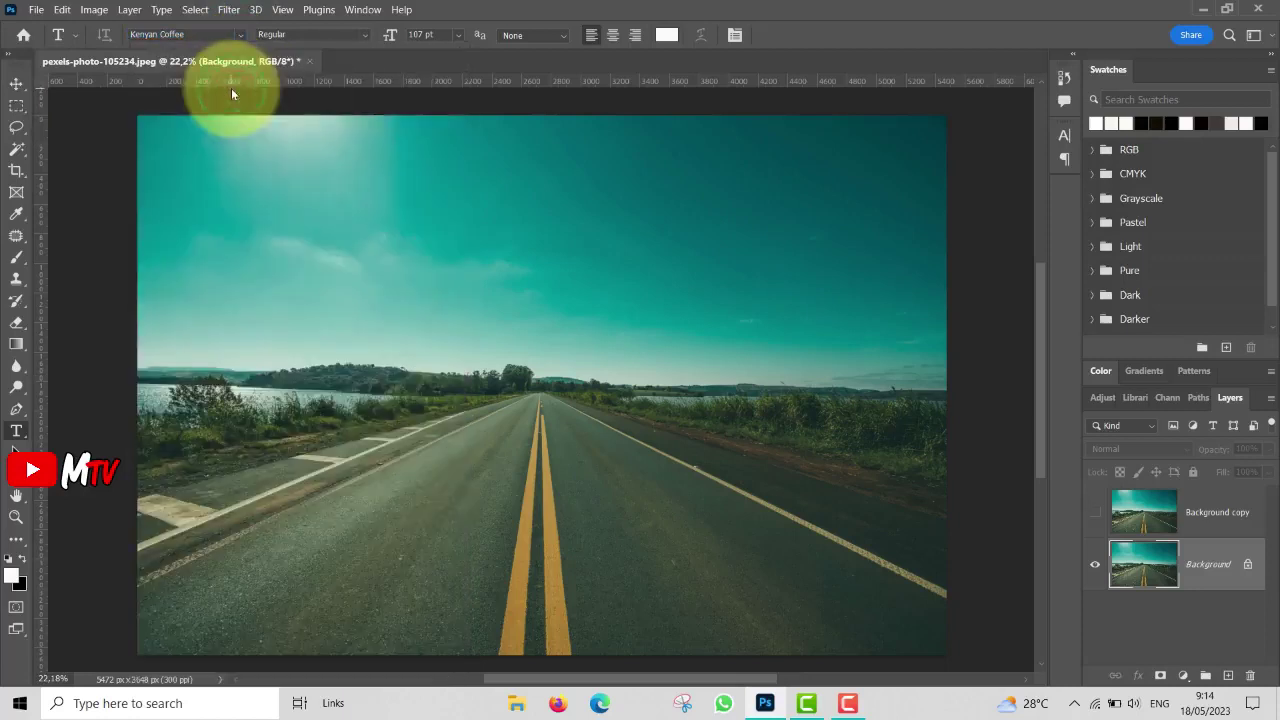
pyautogui.click(419, 455)
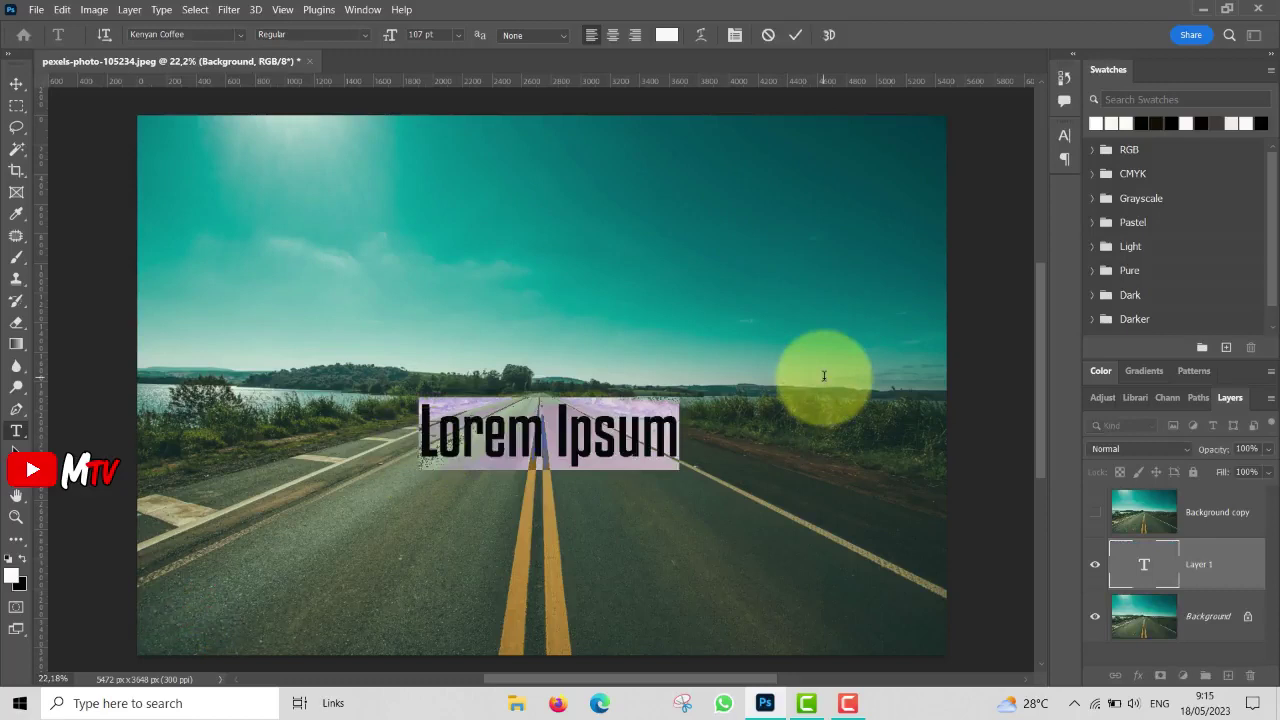
pyautogui.write('LIG')
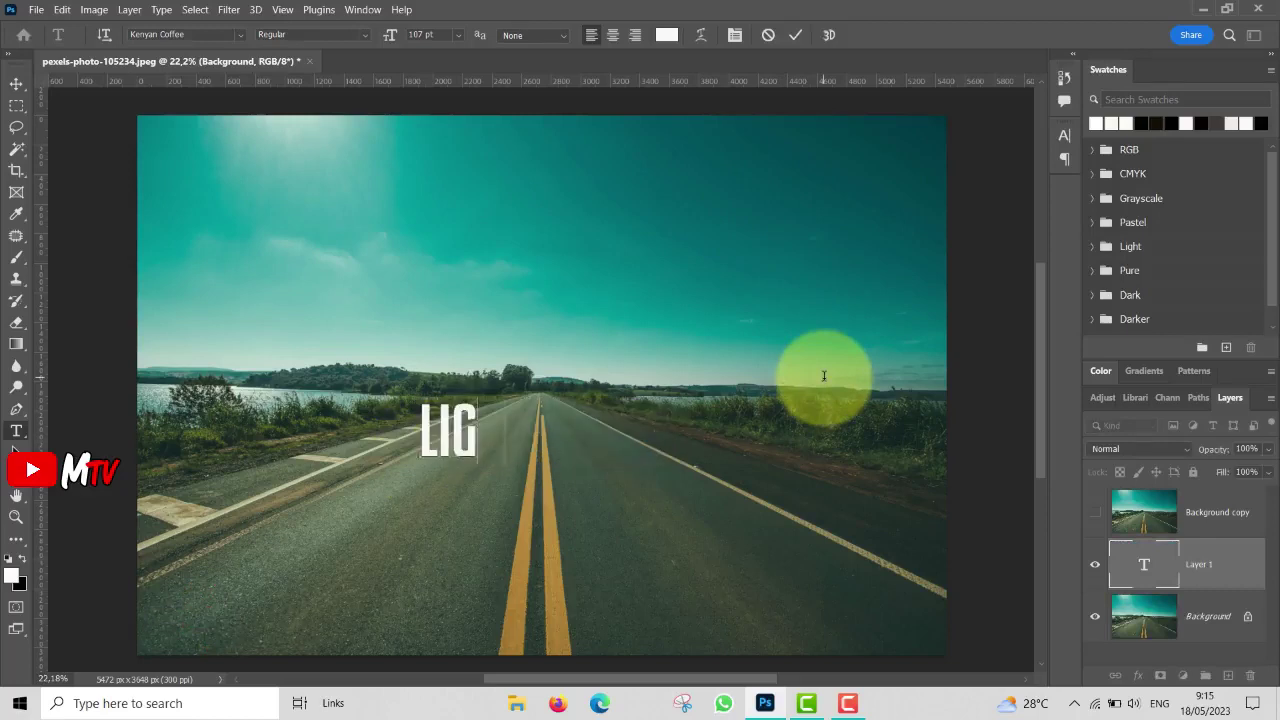
pyautogui.write('HT')
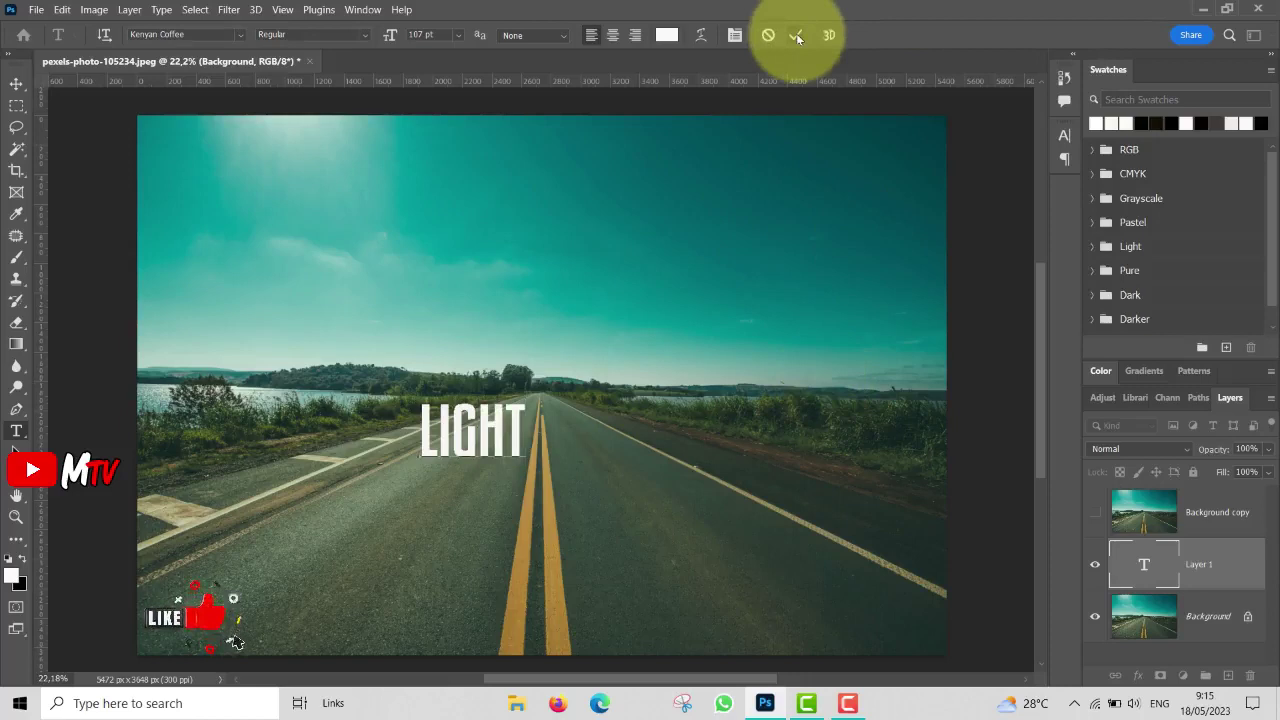
pyautogui.click(797, 37)
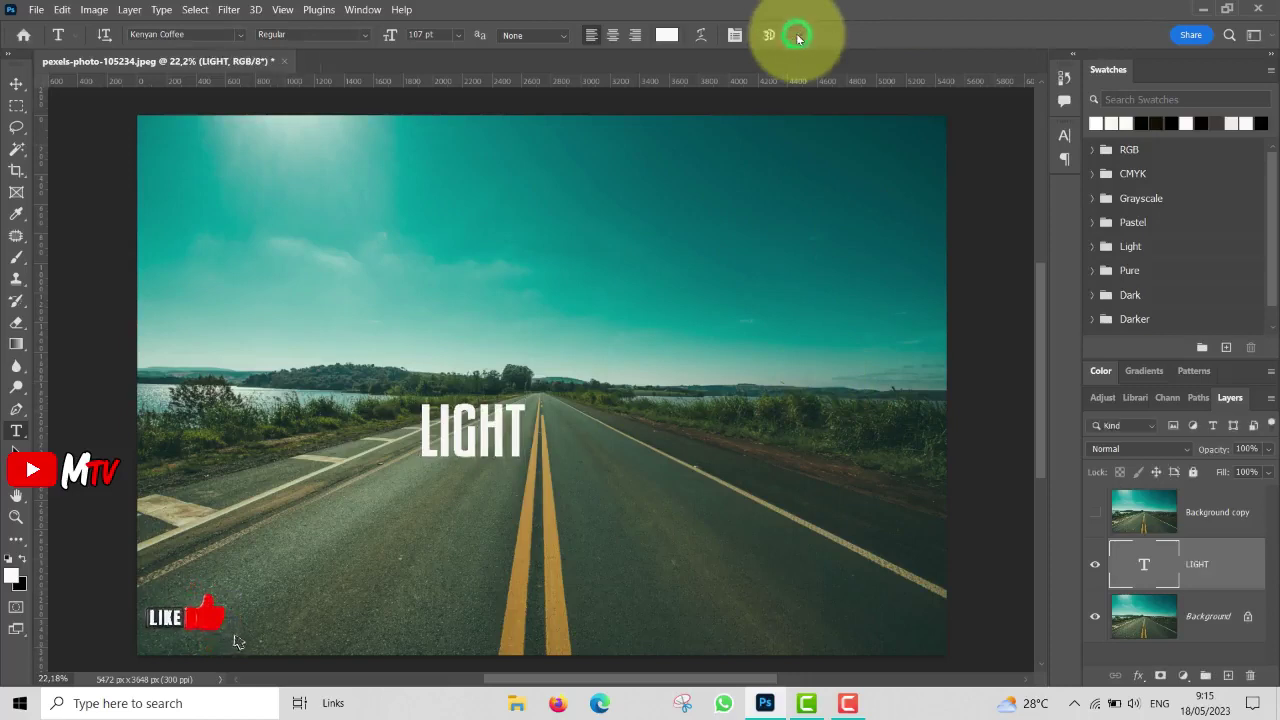
# Scale LIGHT to about 221% width and 240% height and keep it centred over the road.
pyautogui.click(18, 86)
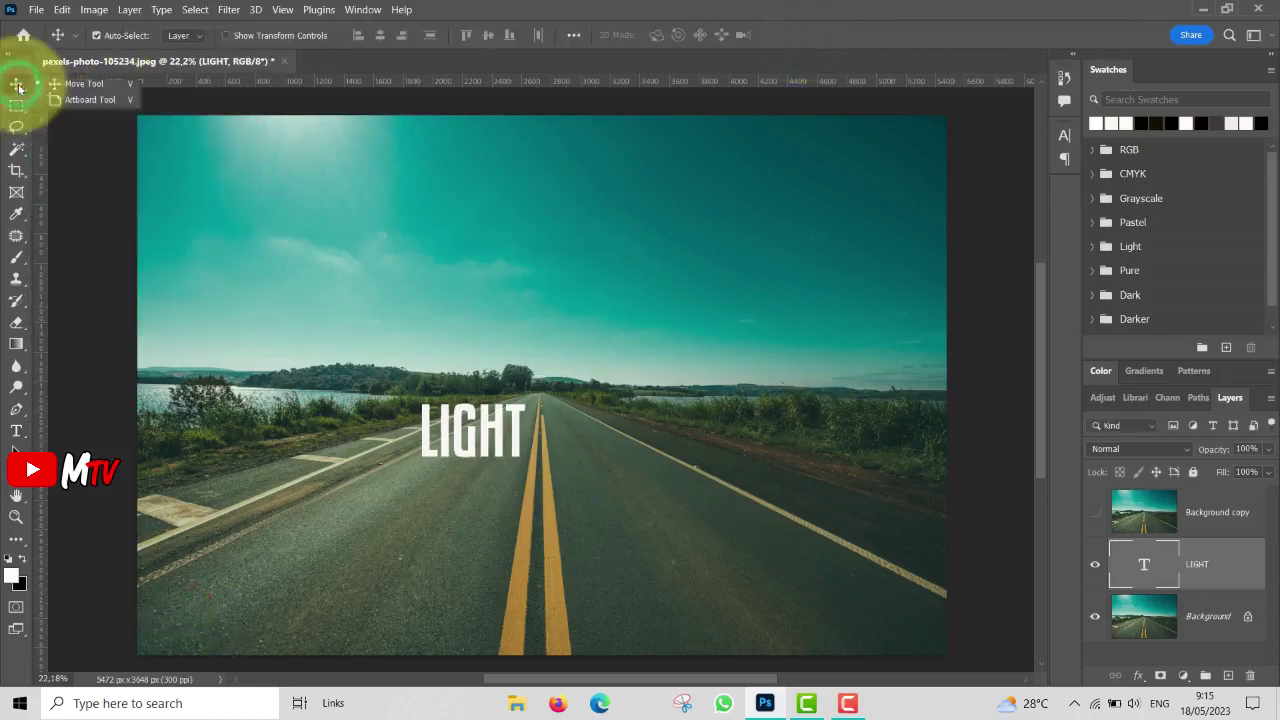
pyautogui.click(60, 84)
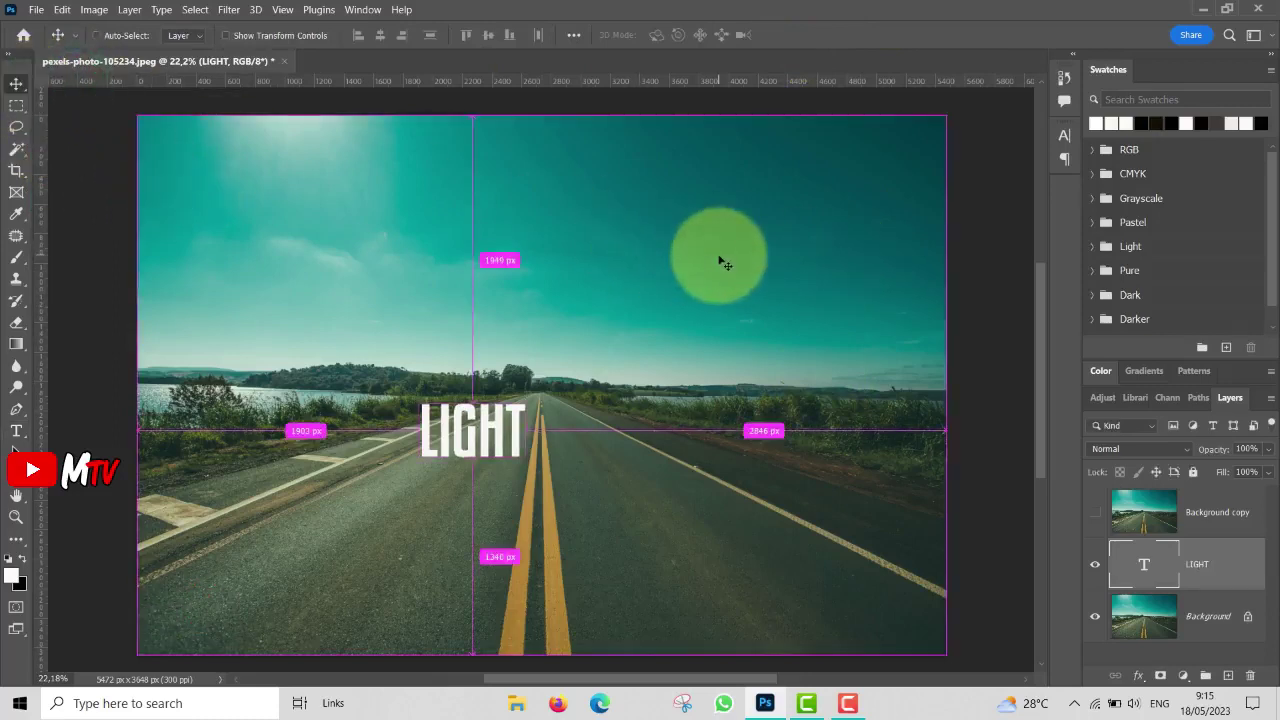
pyautogui.hotkey('ctrl', 't')
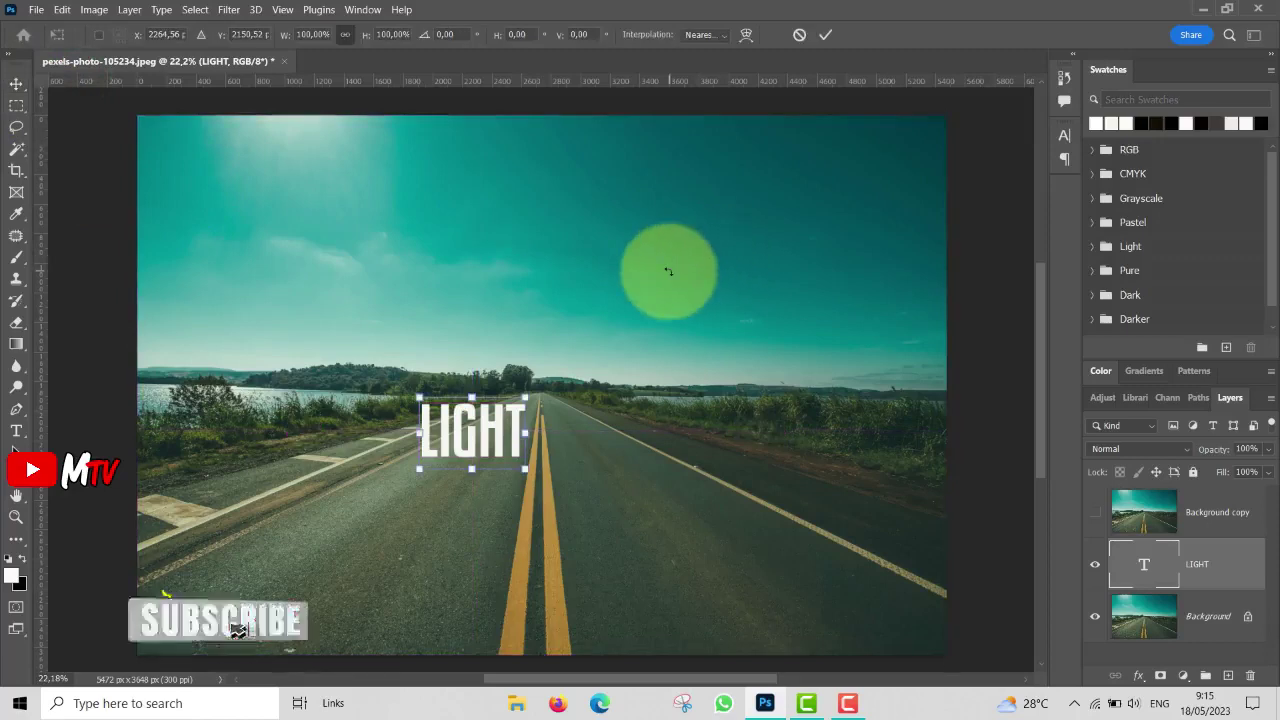
pyautogui.click(557, 386)
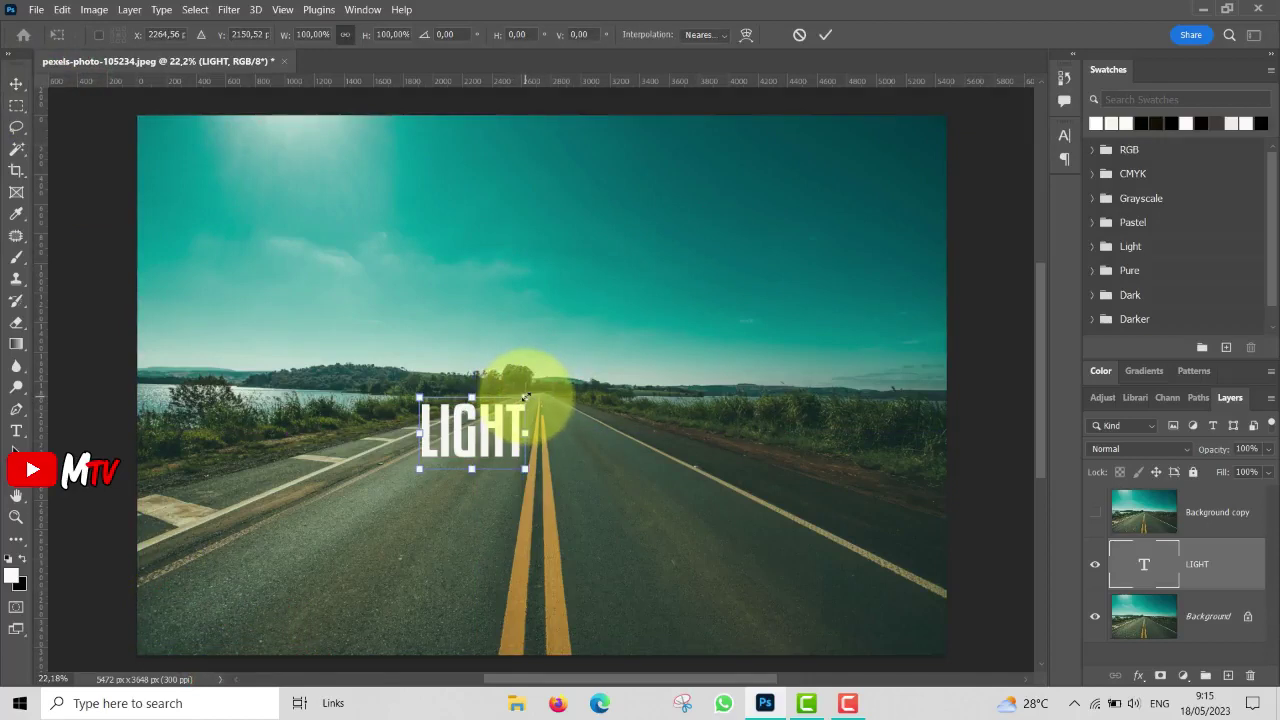
pyautogui.moveTo(525, 397); pyautogui.dragTo(654, 296)
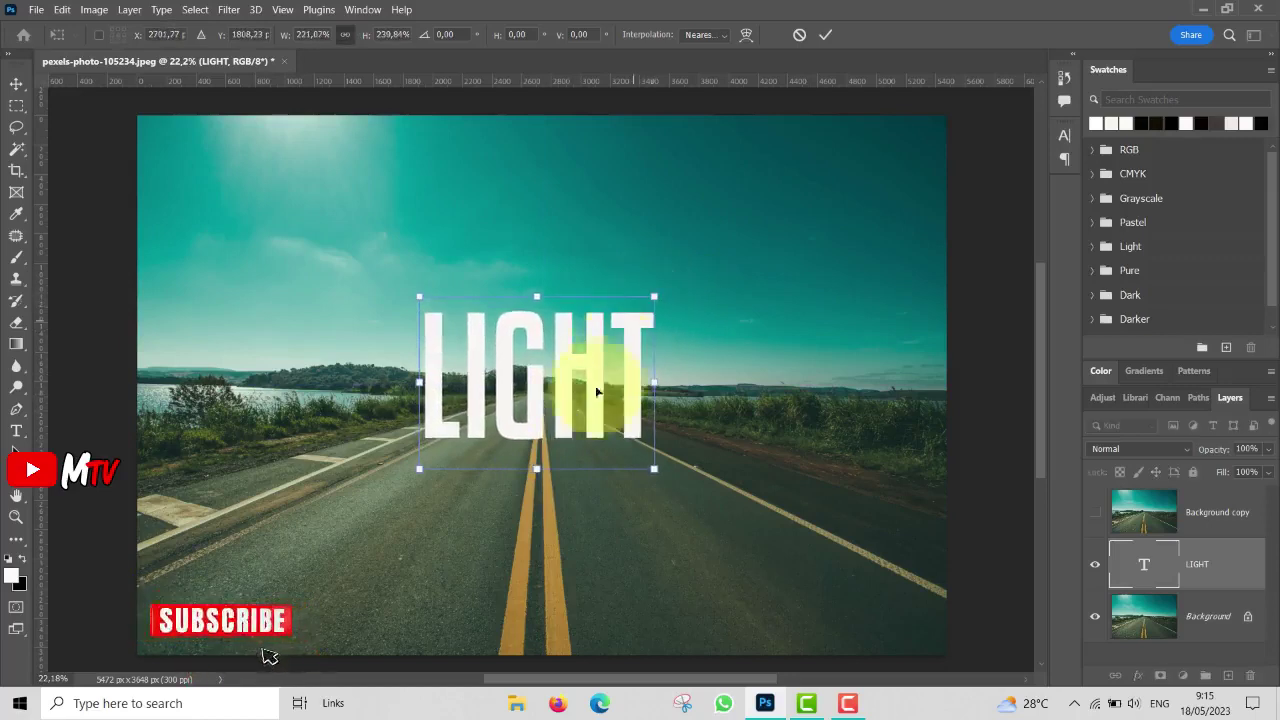
pyautogui.moveTo(567, 409); pyautogui.dragTo(568, 413)
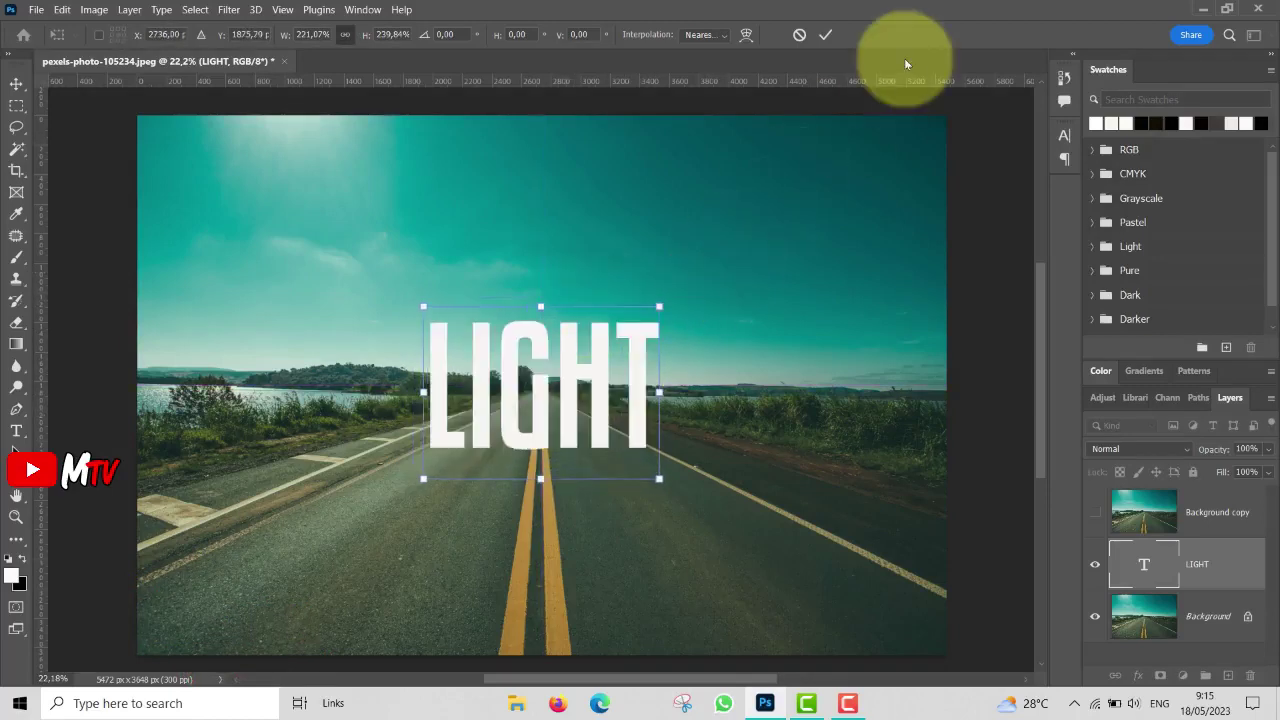
pyautogui.click(825, 37)
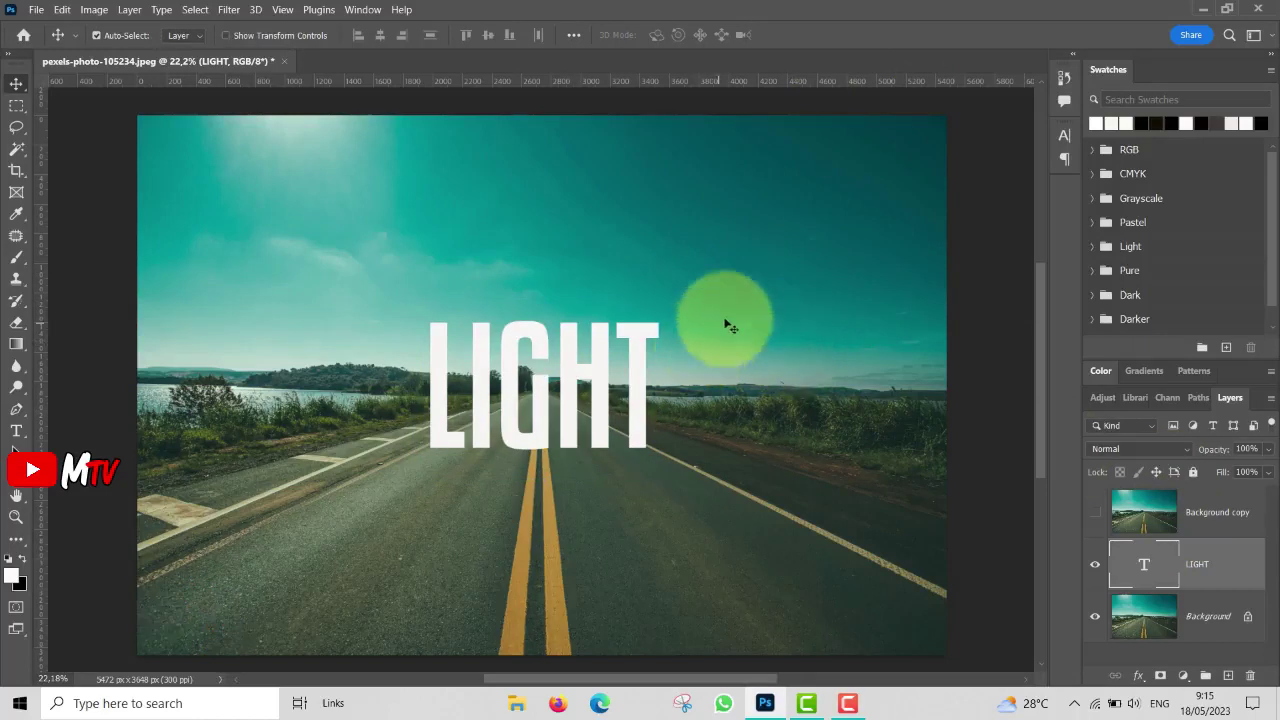
# Rasterize the LIGHT text layer.
pyautogui.scroll(-1, 732, 318)
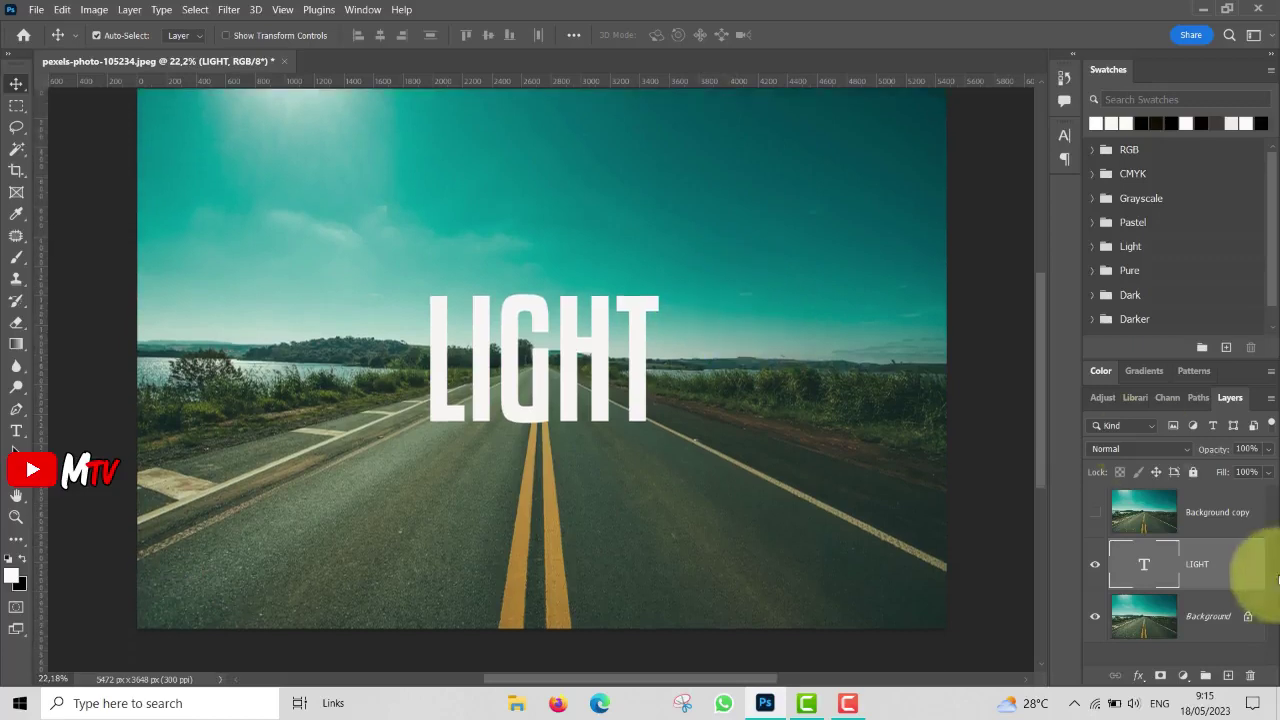
pyautogui.rightClick(1203, 570)
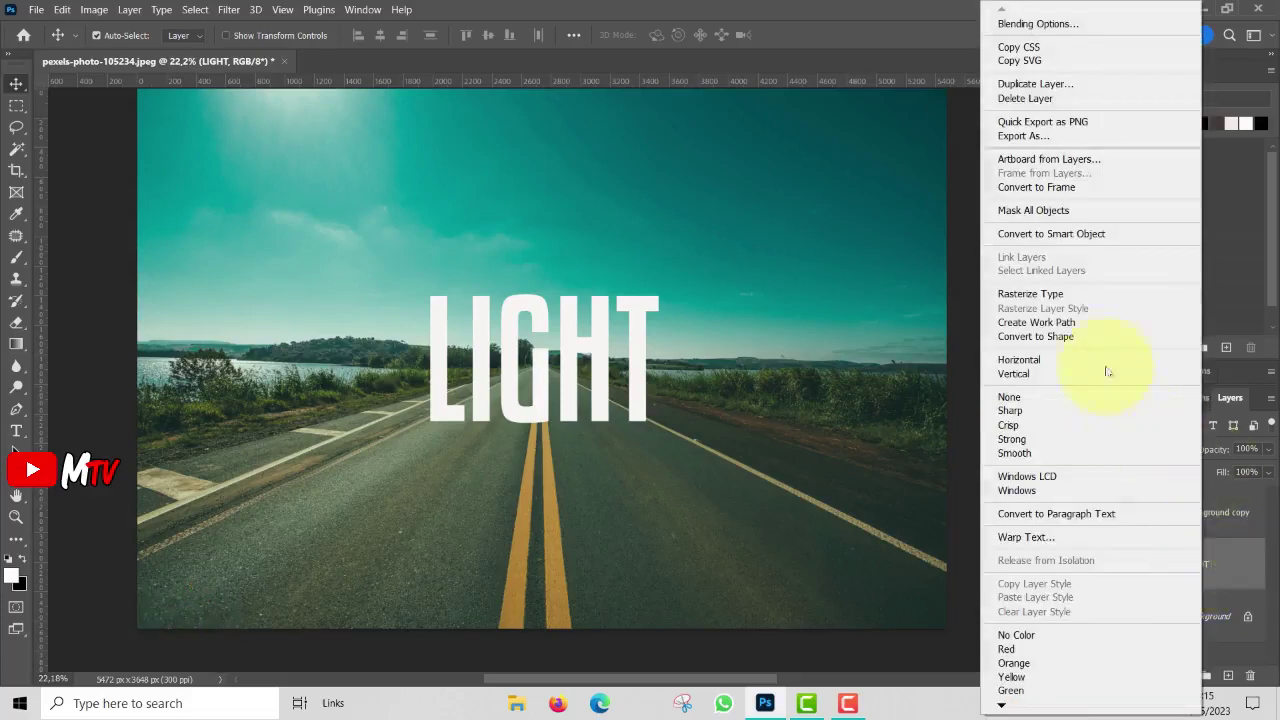
pyautogui.click(1089, 297)
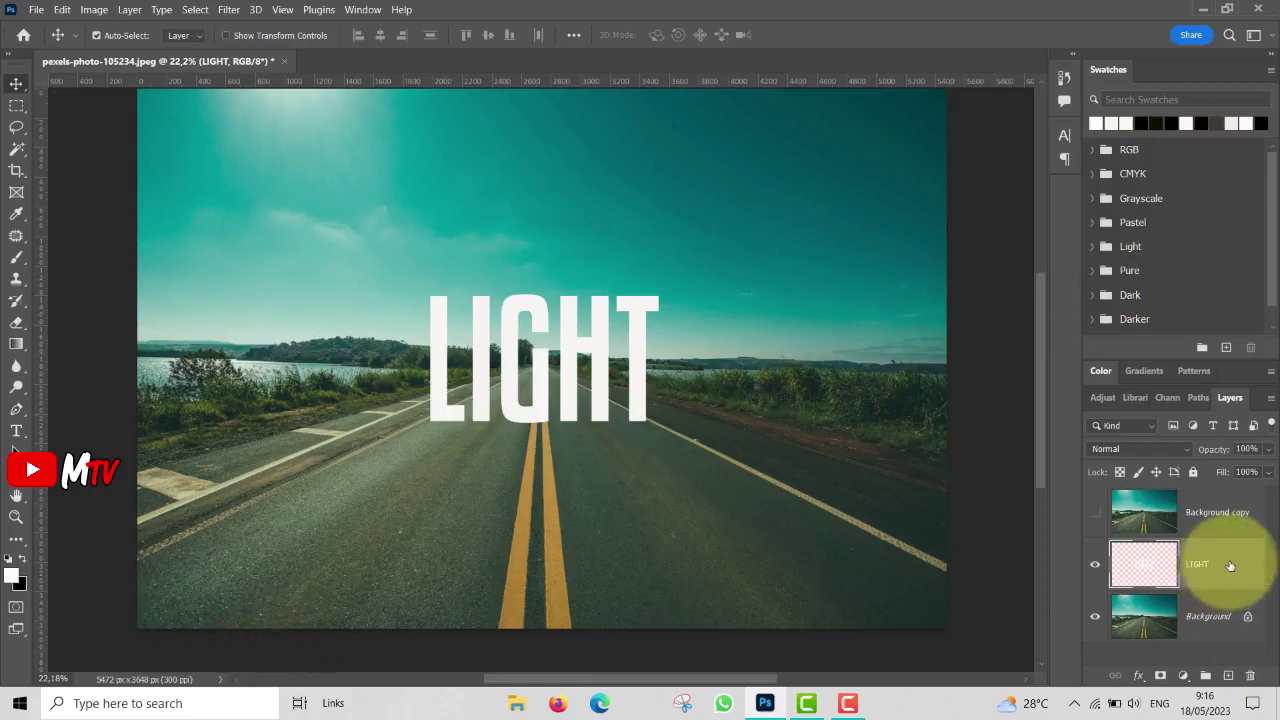
# Duplicate the LIGHT layer as LIGHT copy and reselect the original LIGHT layer.
pyautogui.moveTo(1230, 566); pyautogui.dragTo(1229, 676)
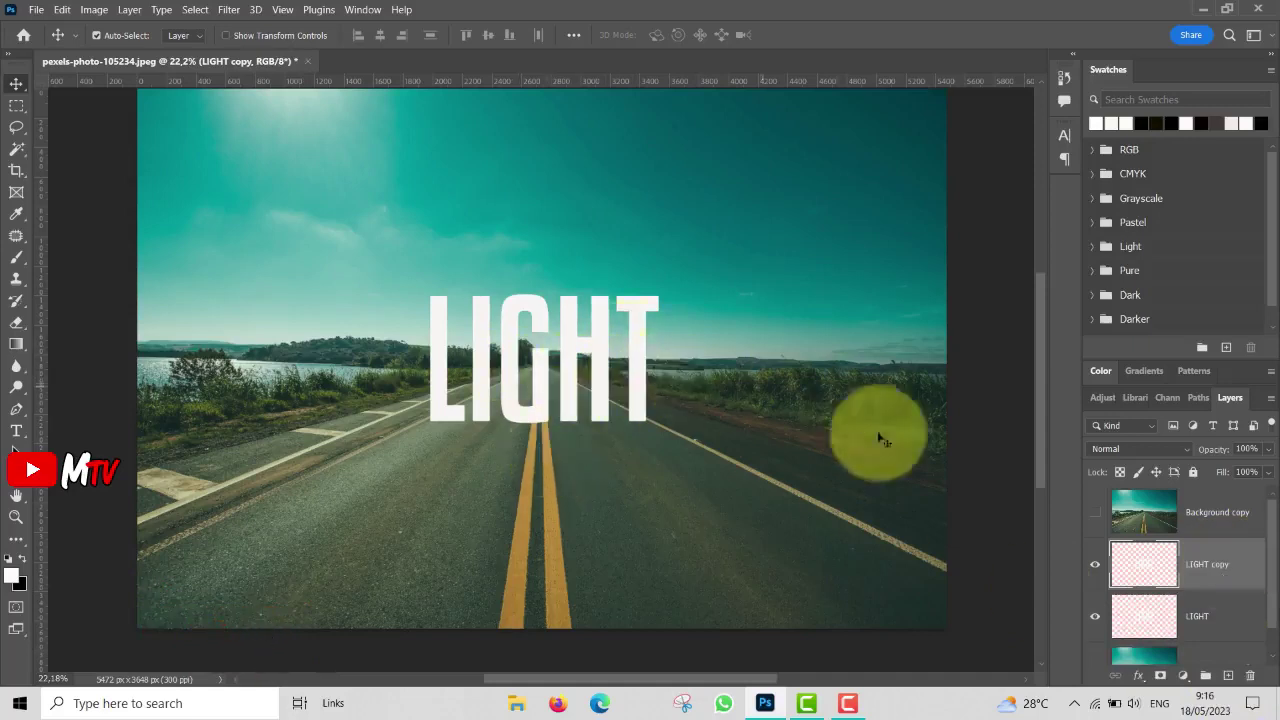
pyautogui.click(1226, 623)
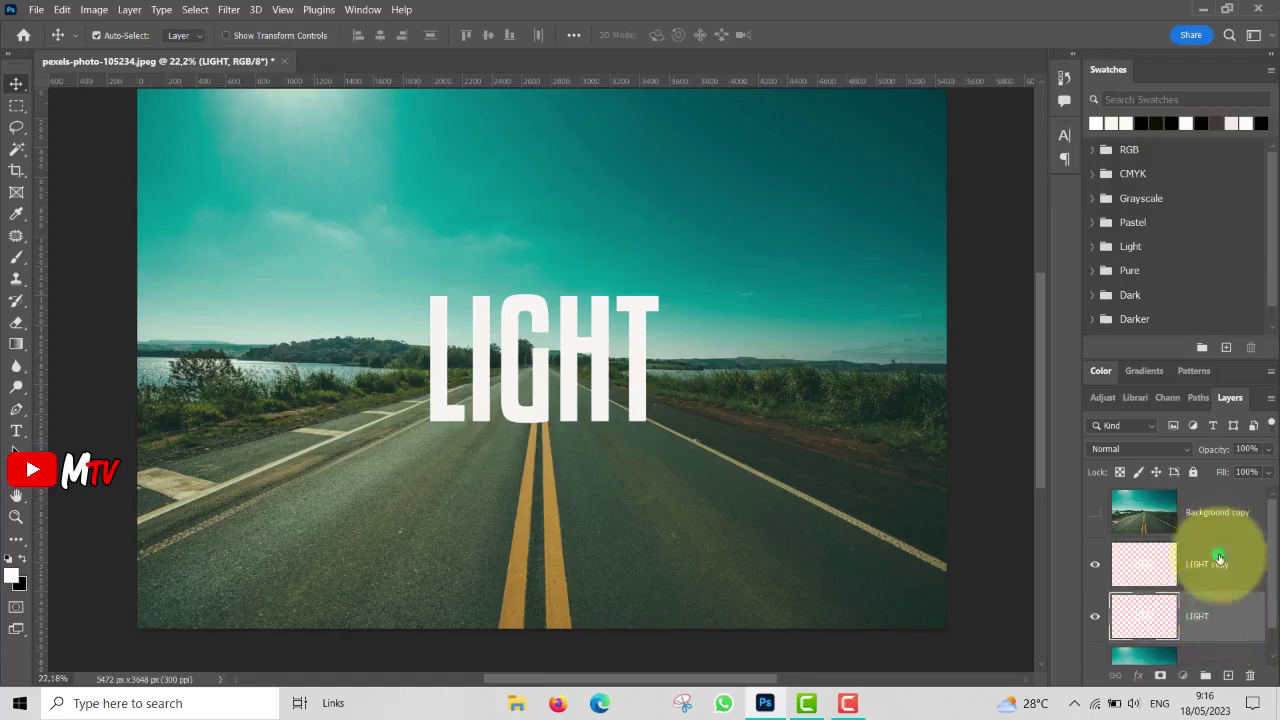
pyautogui.click(1217, 560)
pyautogui.click(1213, 621)
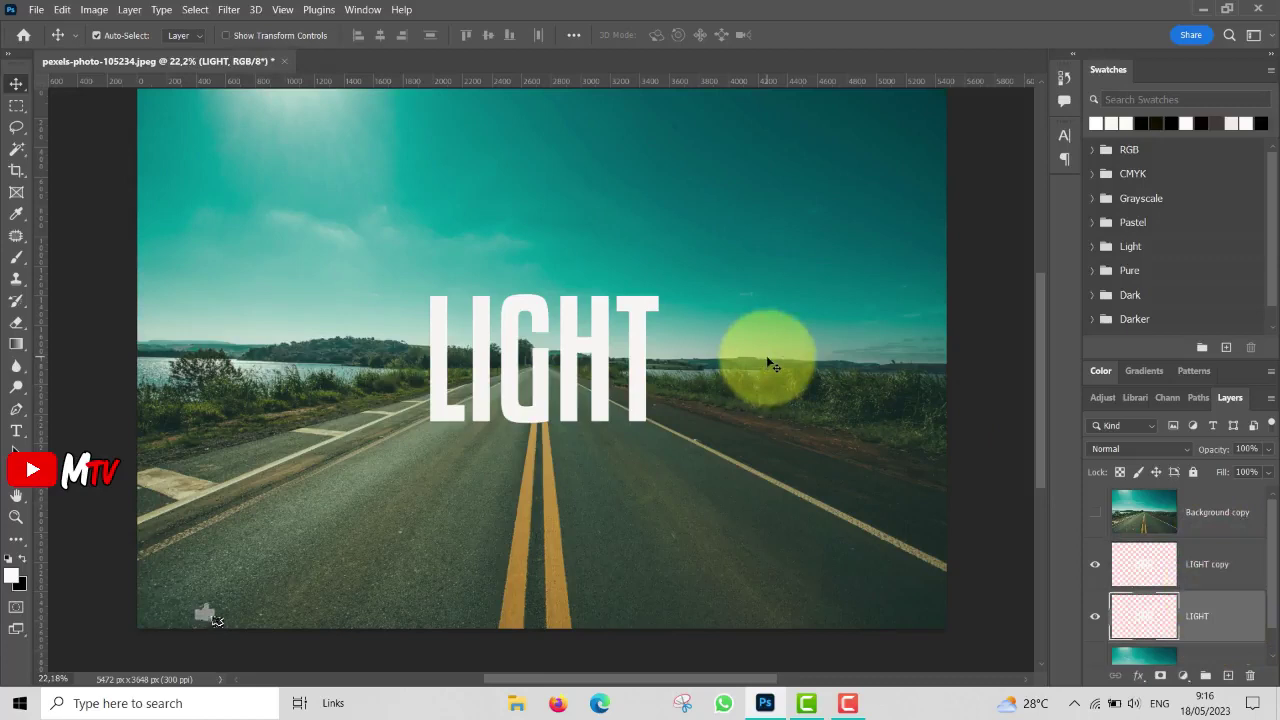
# Flip the original LIGHT layer vertically and place it directly beneath the upright copy.
pyautogui.hotkey('ctrl', 't')
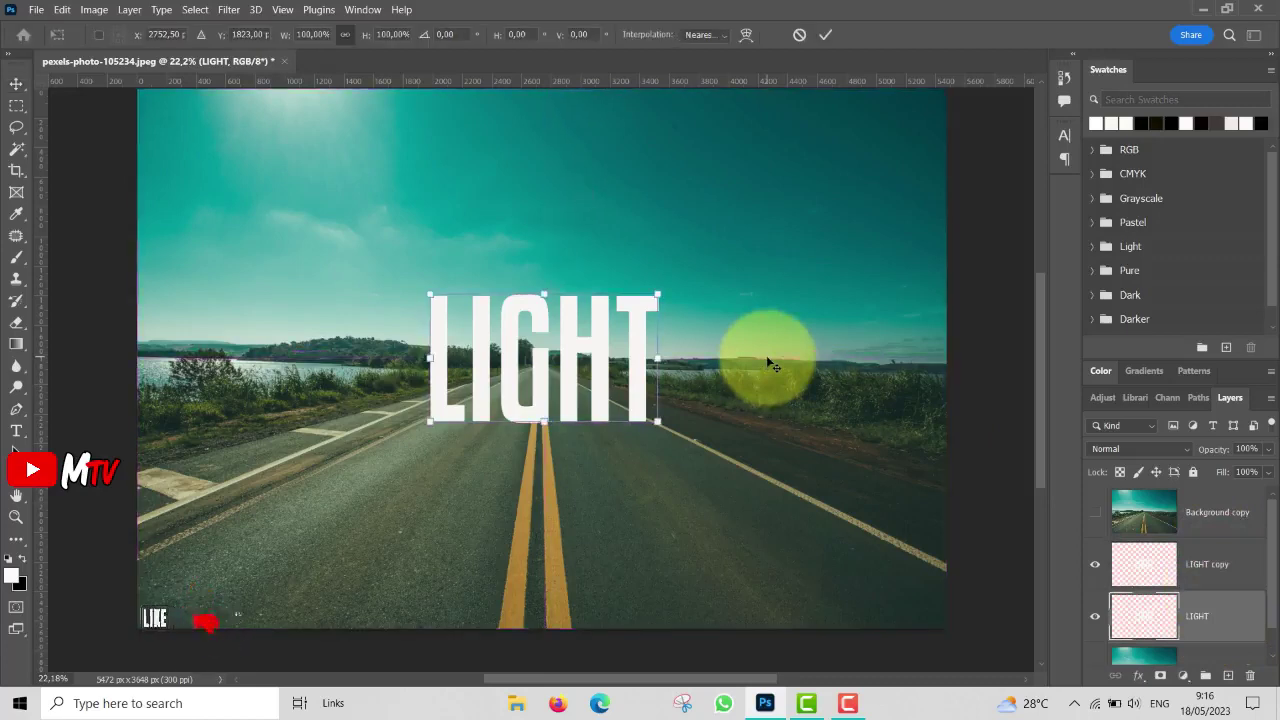
pyautogui.rightClick(642, 360)
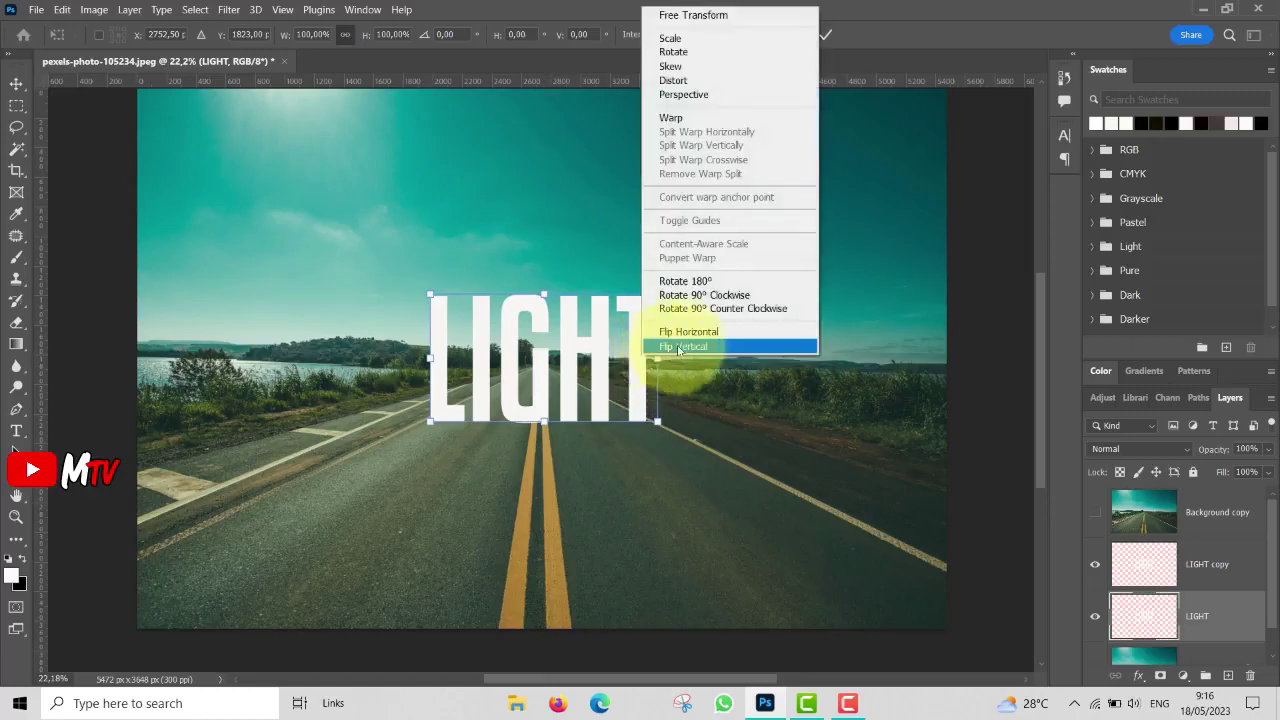
pyautogui.click(679, 347)
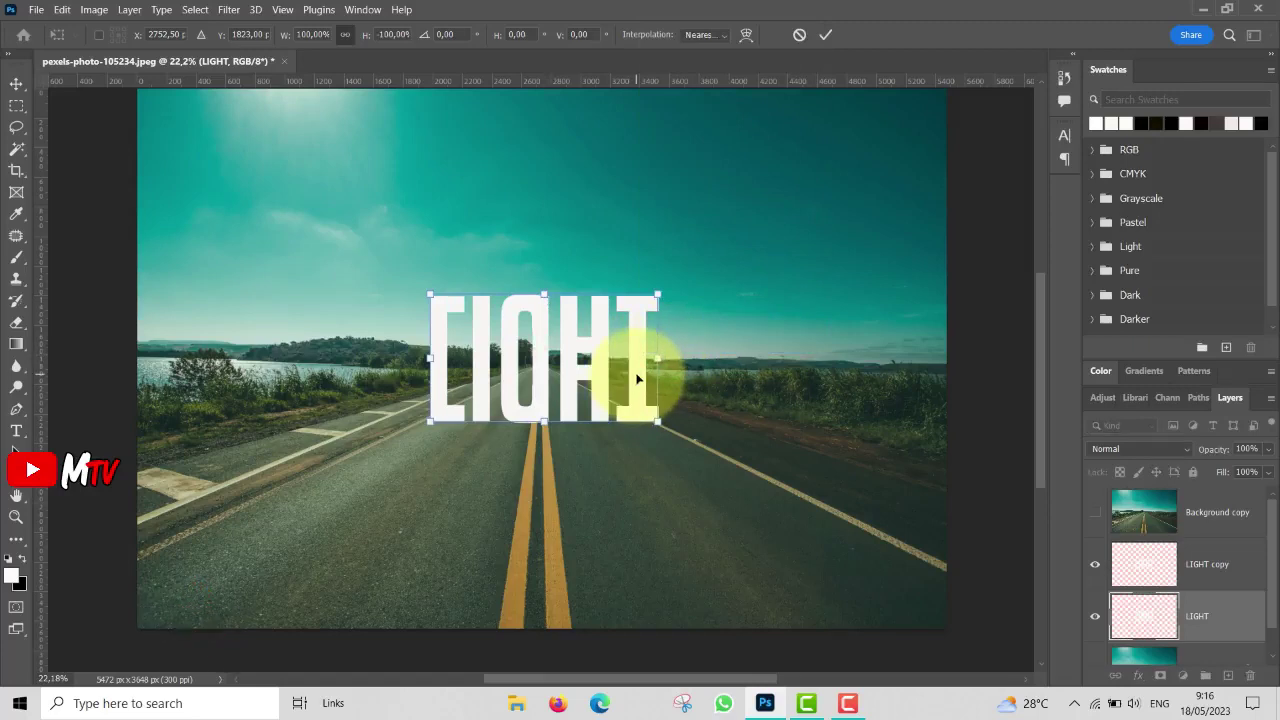
pyautogui.moveTo(637, 378); pyautogui.dragTo(641, 453)
pyautogui.moveTo(645, 507); pyautogui.dragTo(637, 513)
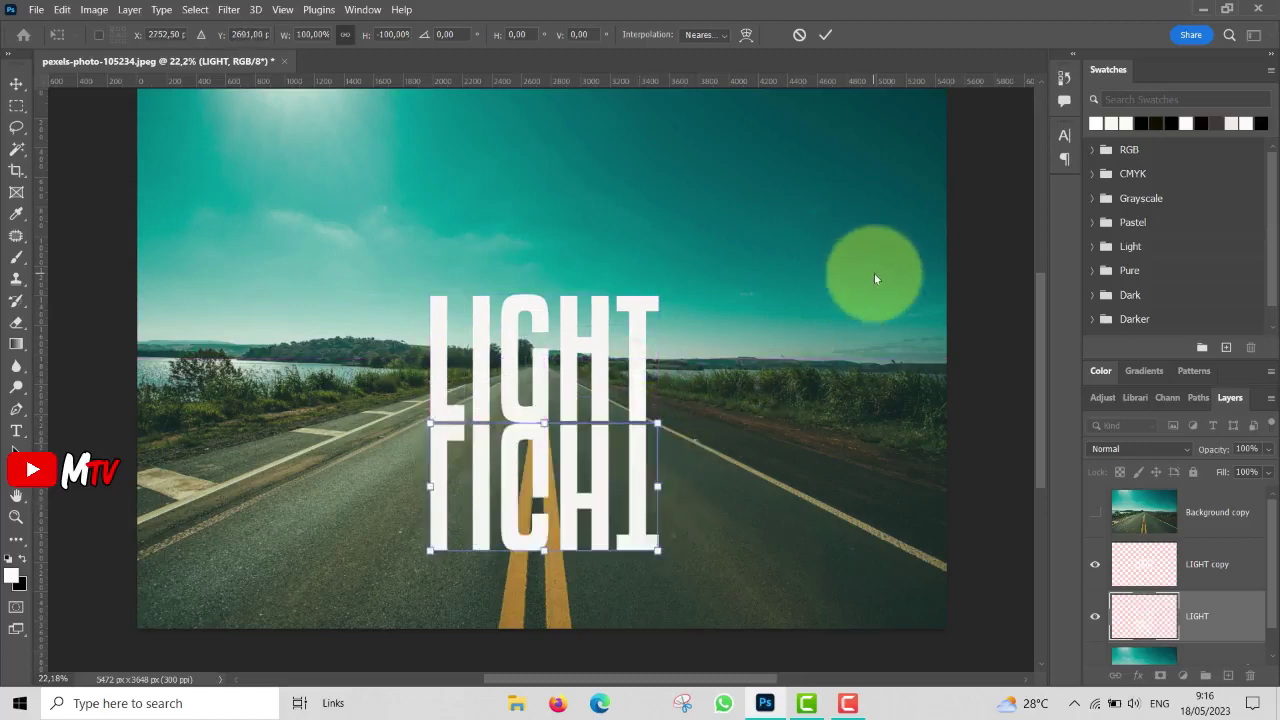
pyautogui.hotkey('shift', 'Down')
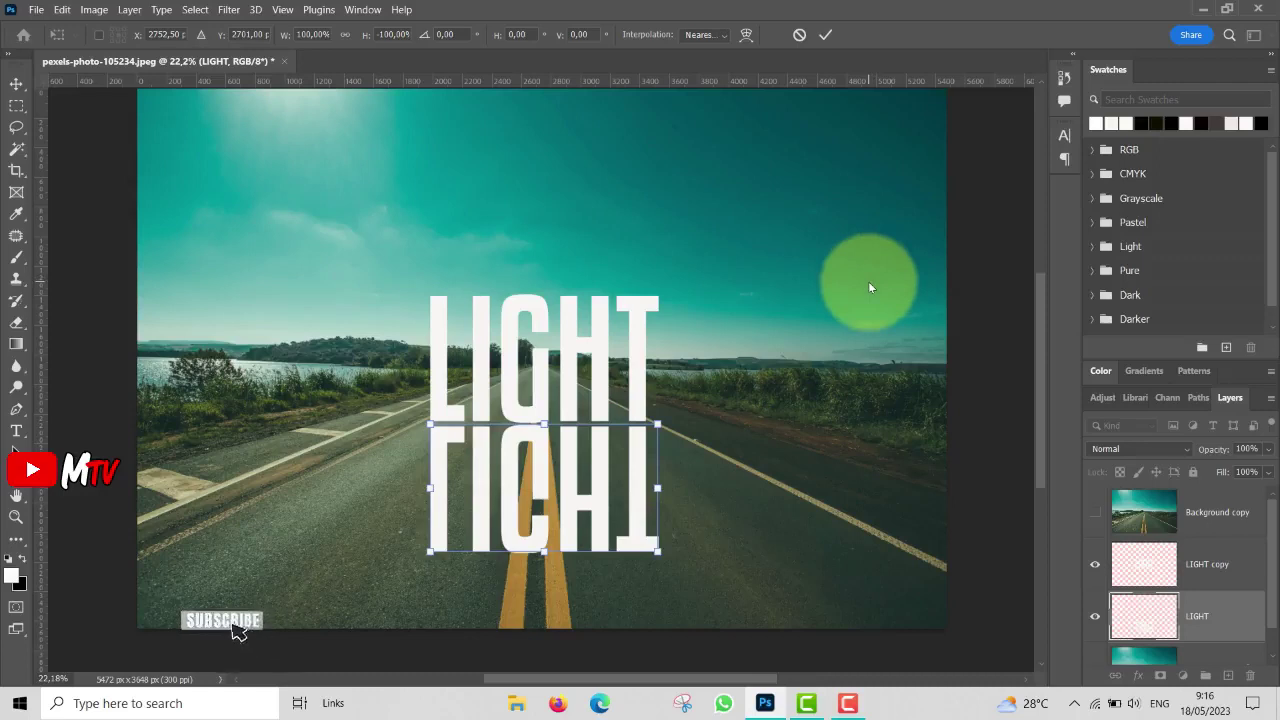
# Widen the reflection's bottom with Perspective and shorten its height so it lies on the road.
pyautogui.rightClick(642, 533)
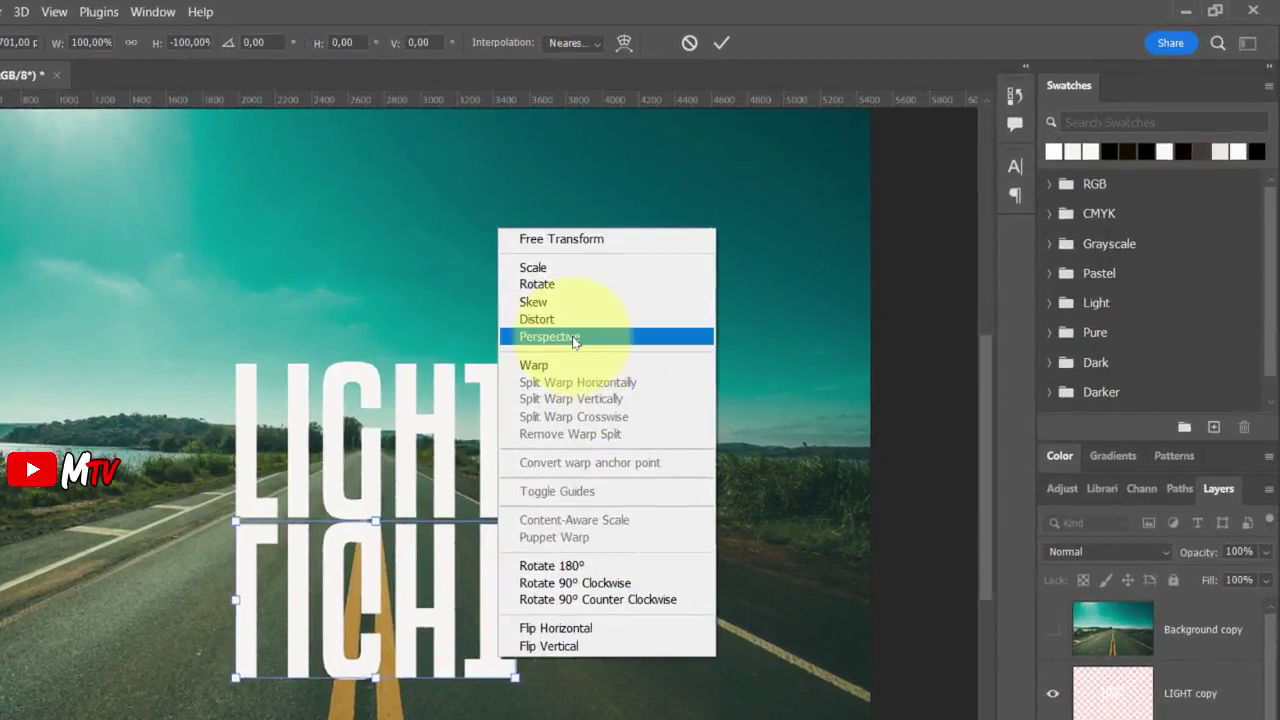
pyautogui.click(574, 338)
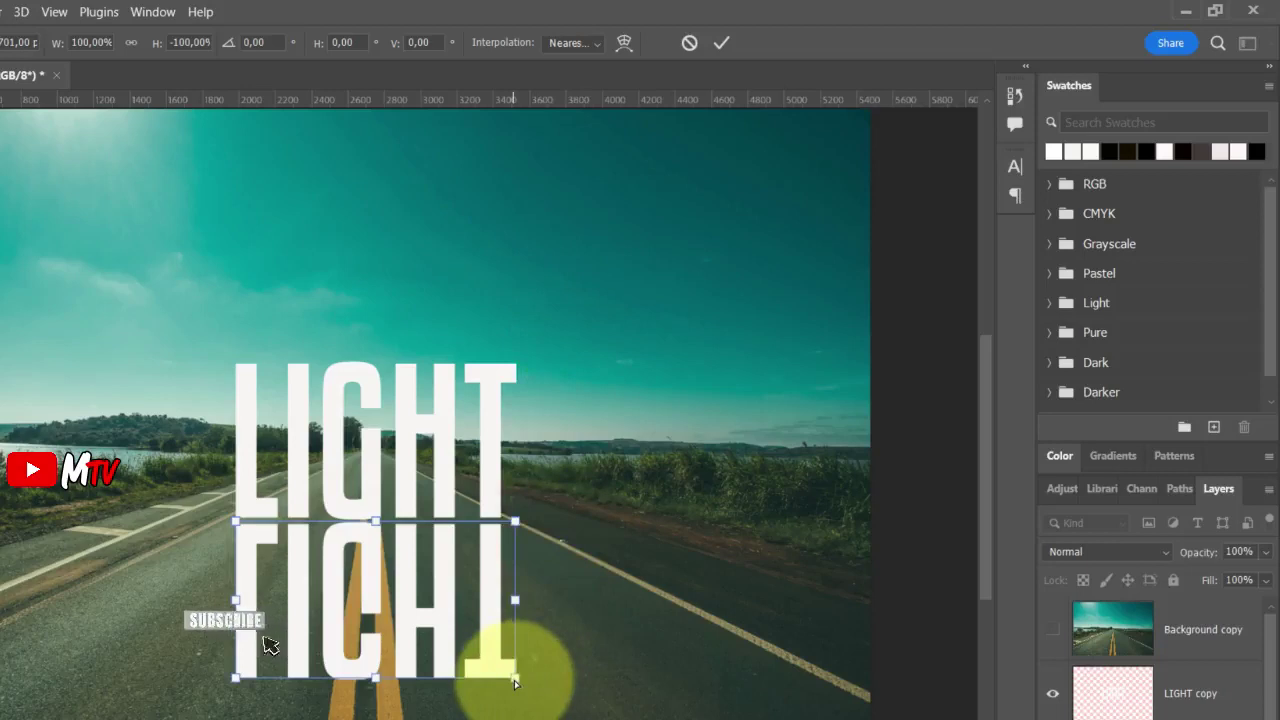
pyautogui.moveTo(515, 682)
pyautogui.mouseDown()
pyautogui.moveTo(669, 697)
pyautogui.moveTo(842, 656)
pyautogui.mouseUp()
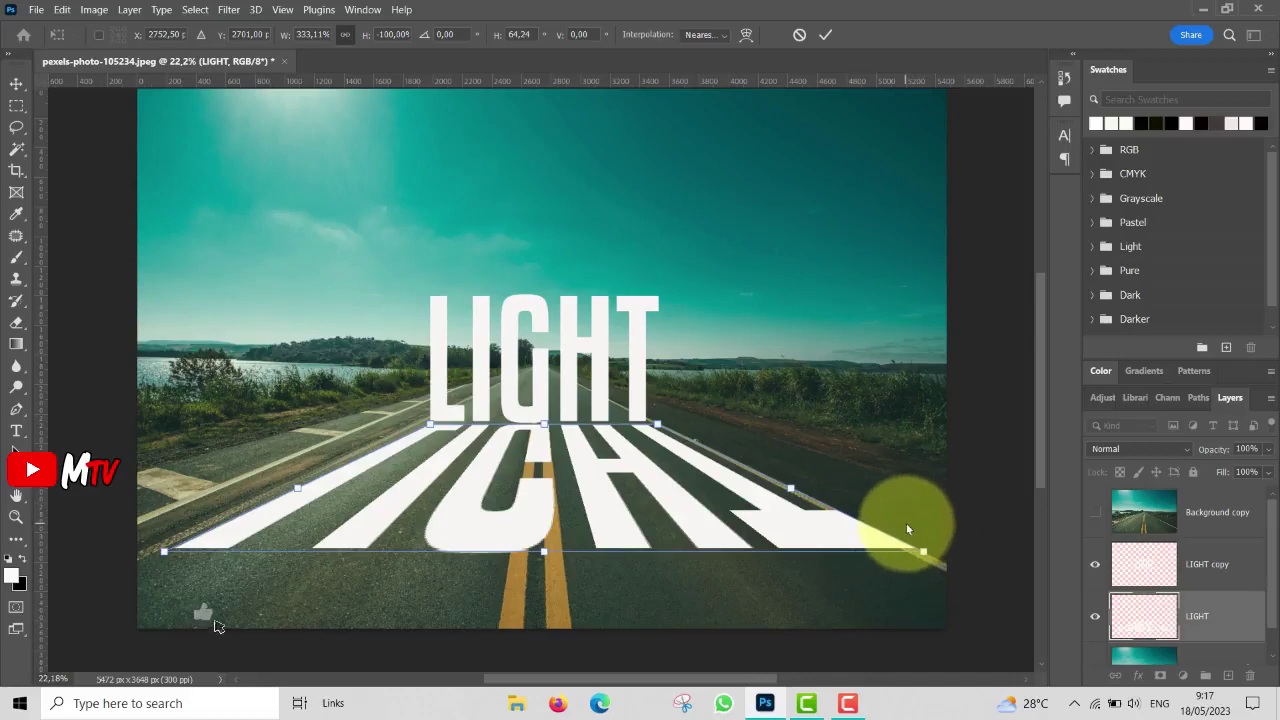
pyautogui.rightClick(616, 525)
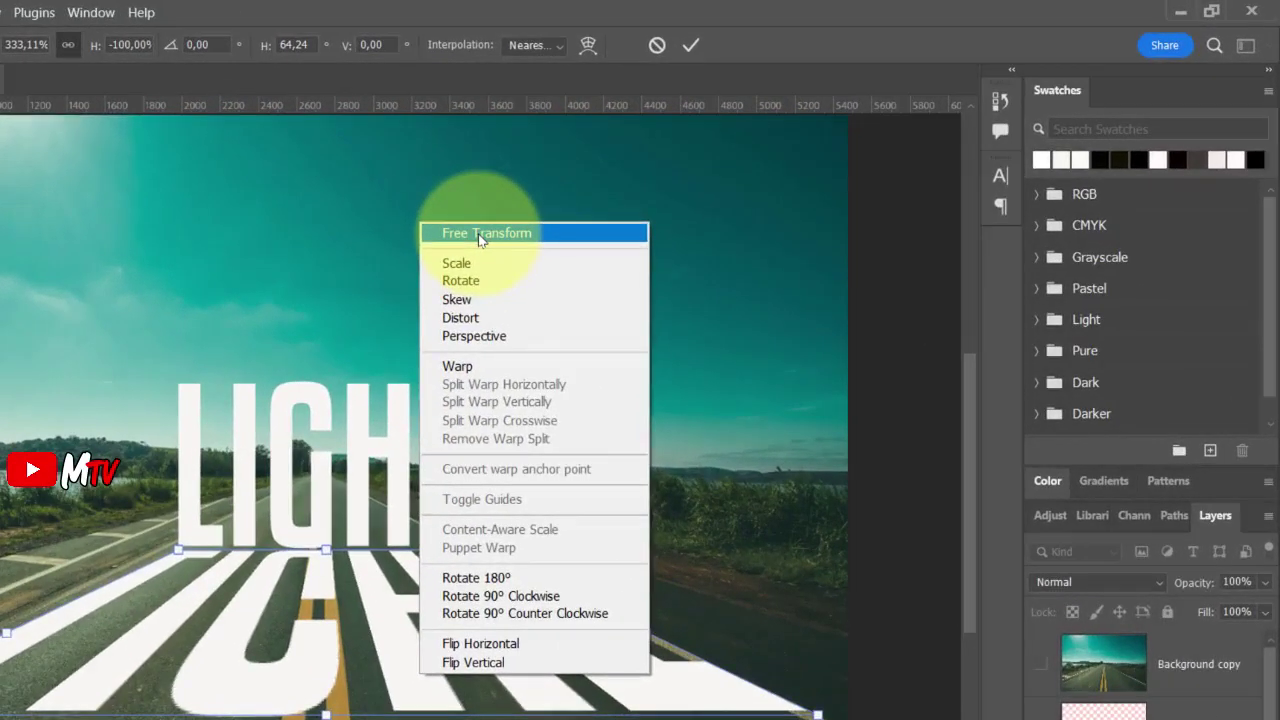
pyautogui.click(479, 235)
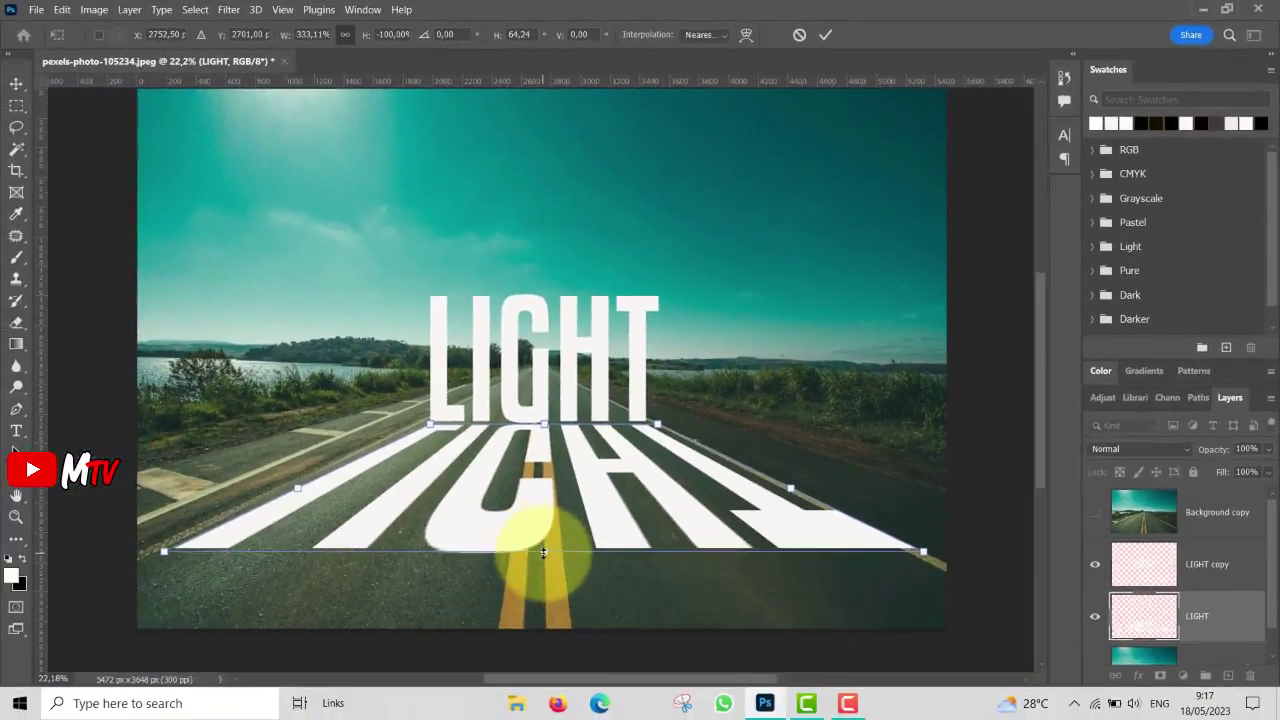
pyautogui.moveTo(543, 553); pyautogui.dragTo(543, 501)
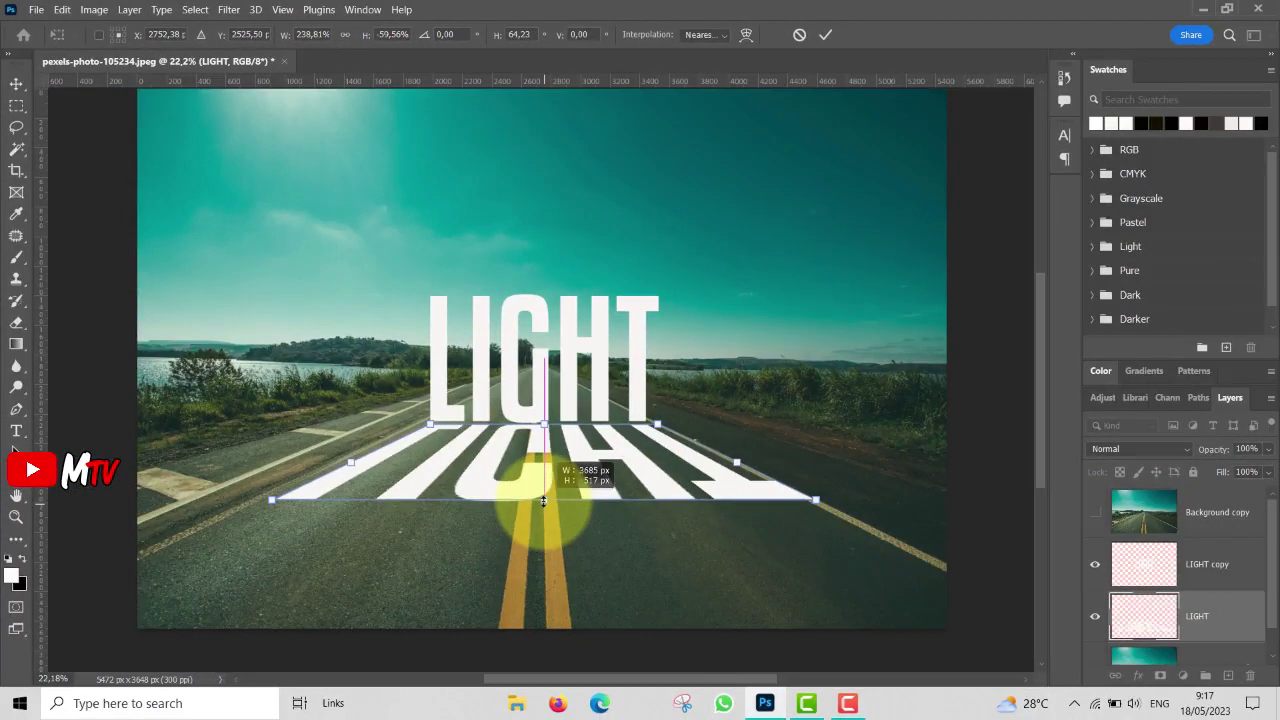
pyautogui.click(827, 34)
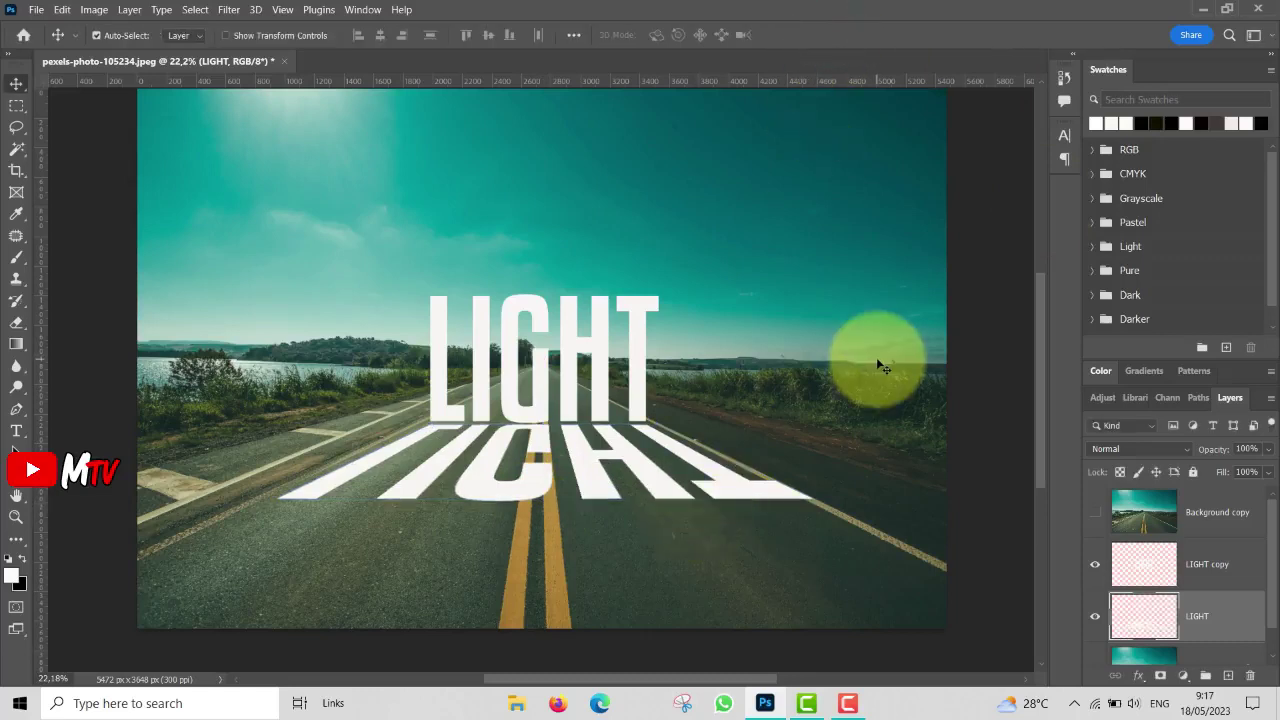
# Hide the flipped LIGHT layer and select the Background photo layer.
pyautogui.click(1095, 620)
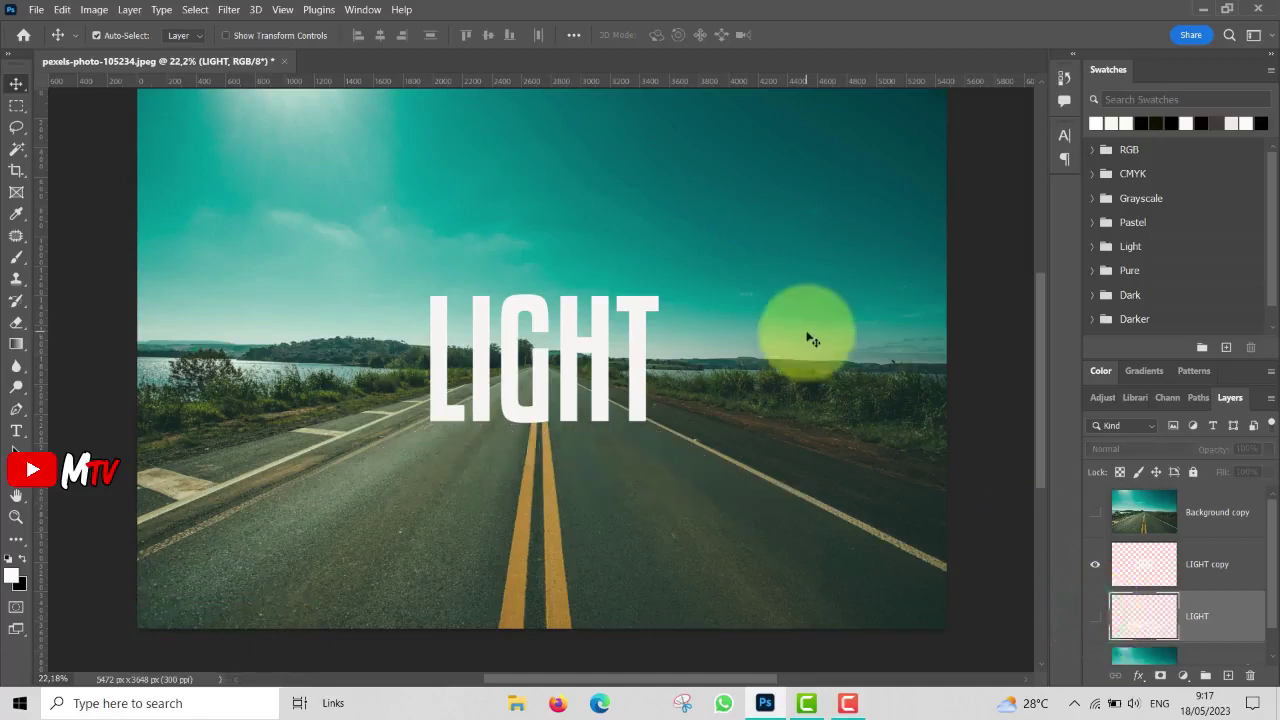
pyautogui.scroll(-2, 795, 343)
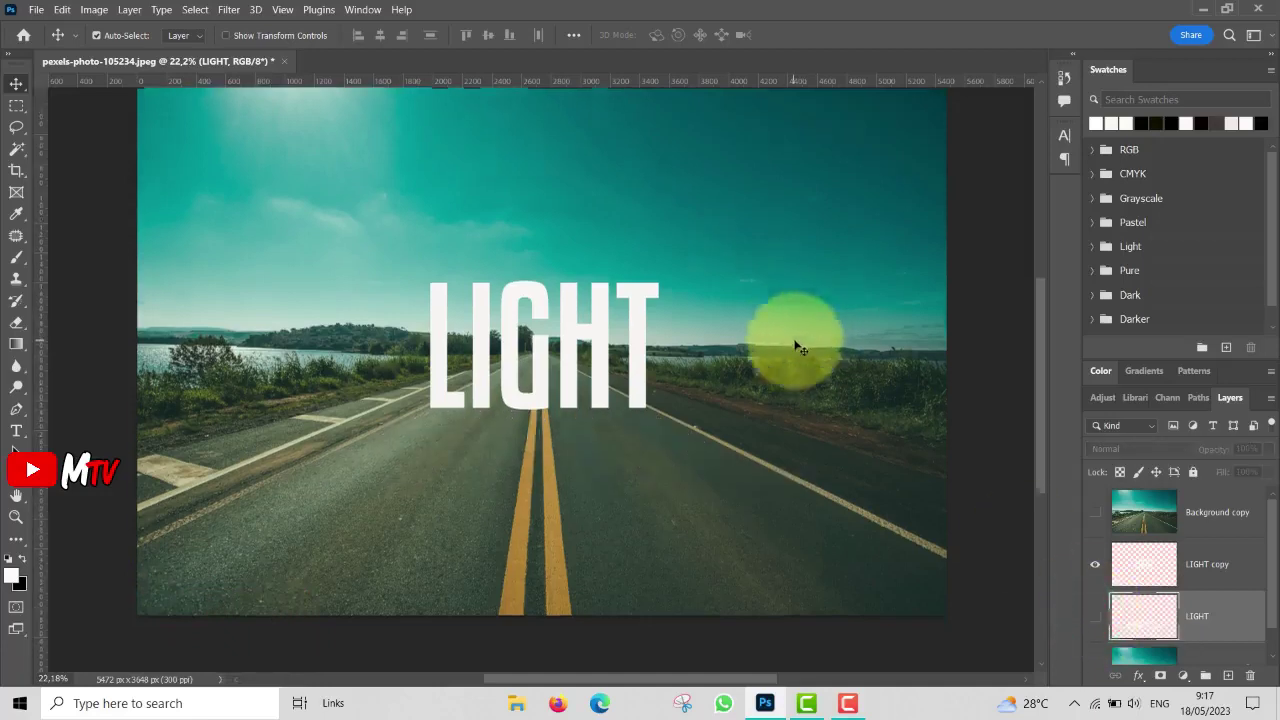
pyautogui.scroll(-1, 1207, 578)
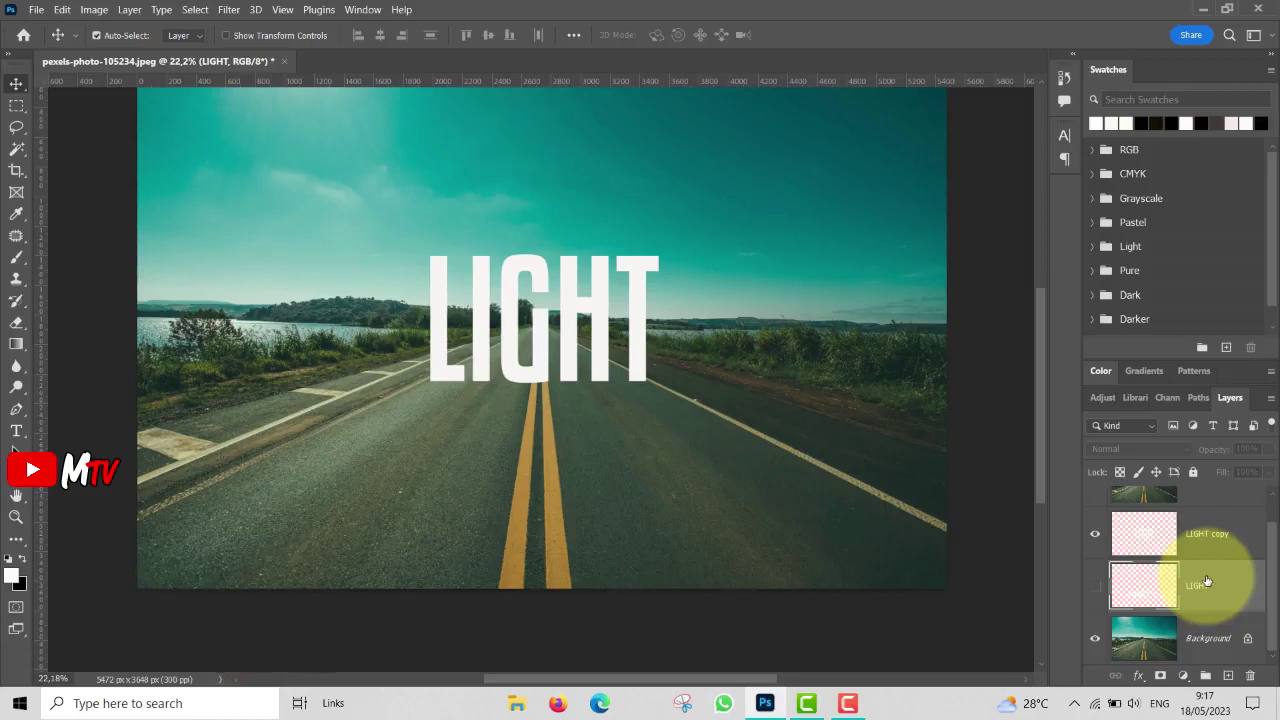
pyautogui.click(1187, 640)
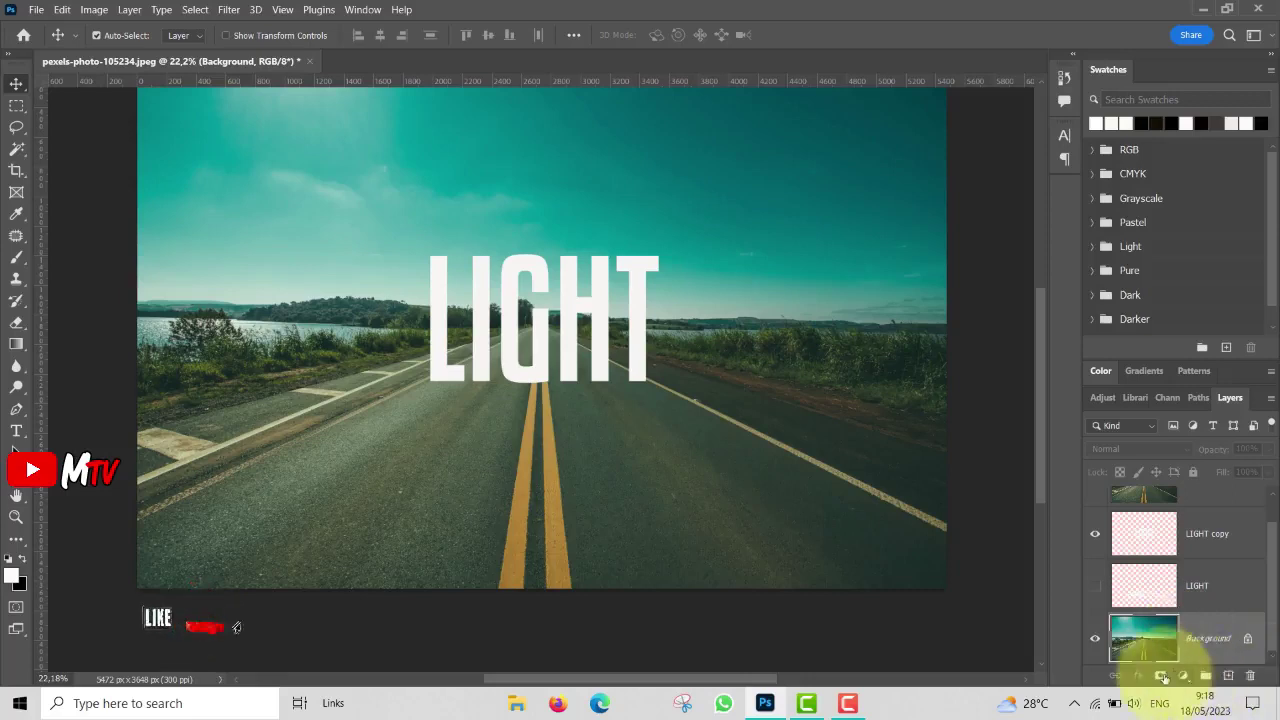
# Add a Hue/Saturation adjustment layer with saturation -42 above the road photo.
pyautogui.click(1185, 676)
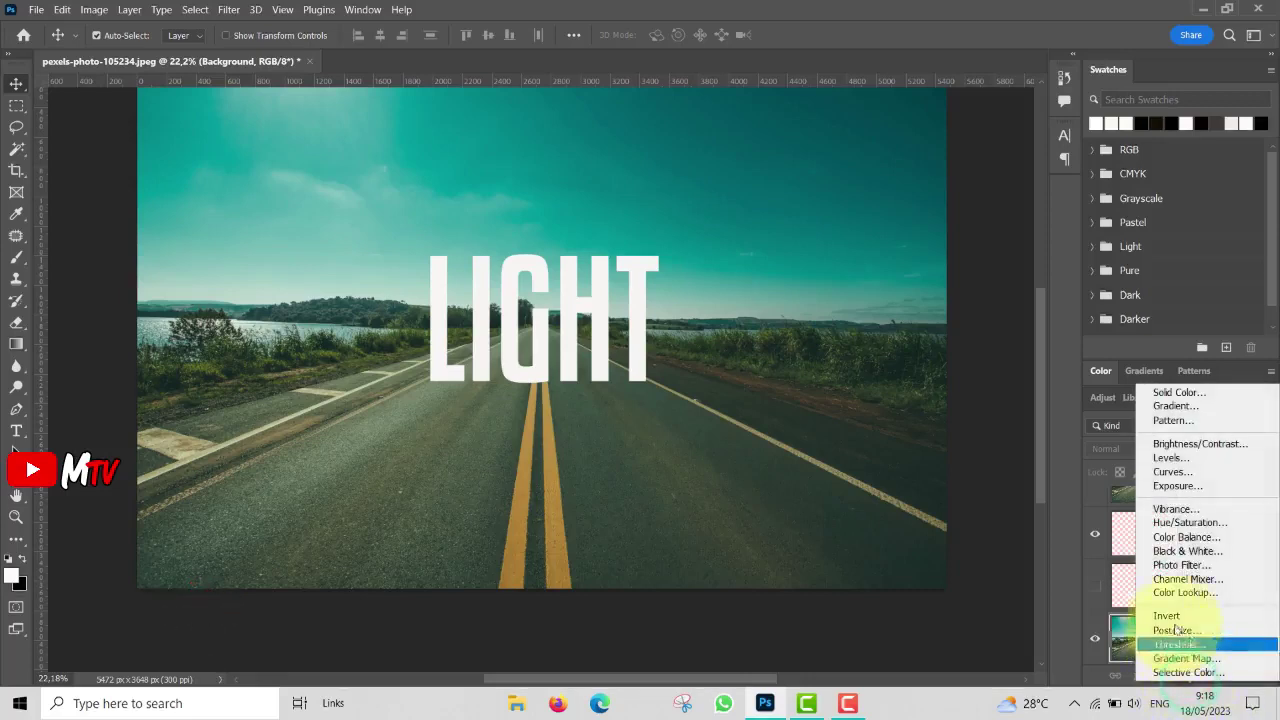
pyautogui.click(1185, 523)
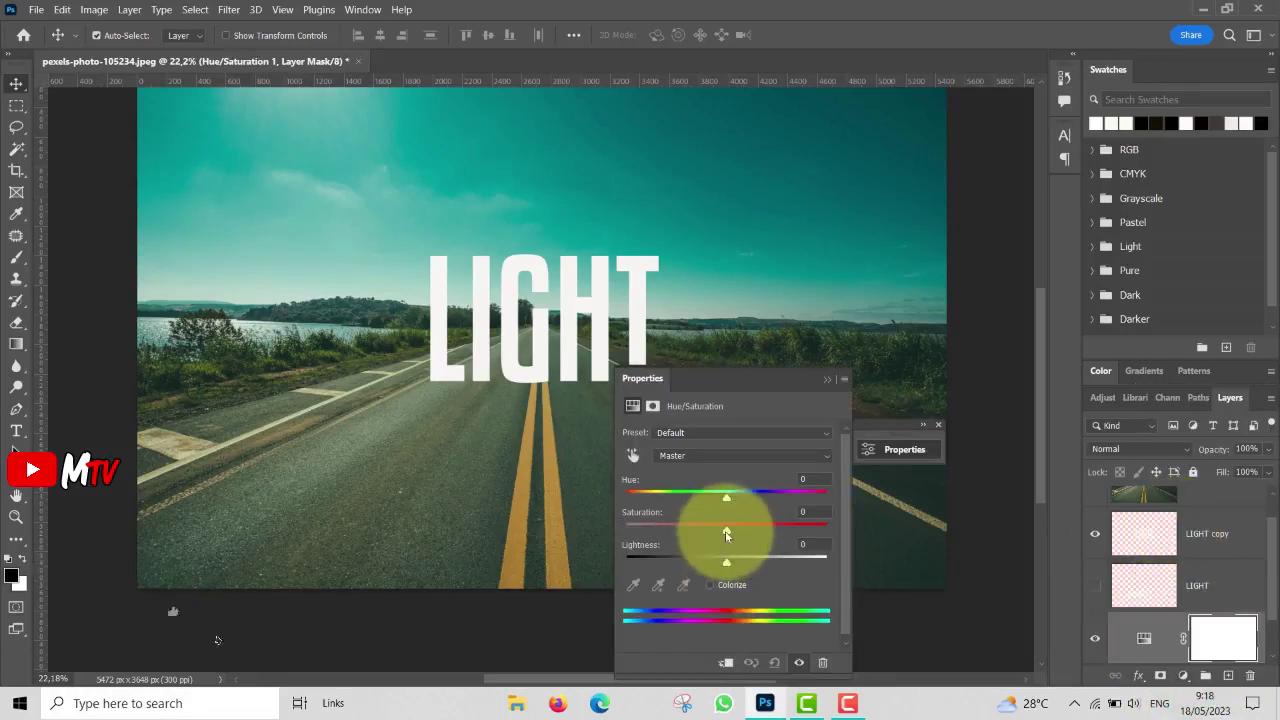
pyautogui.moveTo(726, 536); pyautogui.dragTo(684, 531)
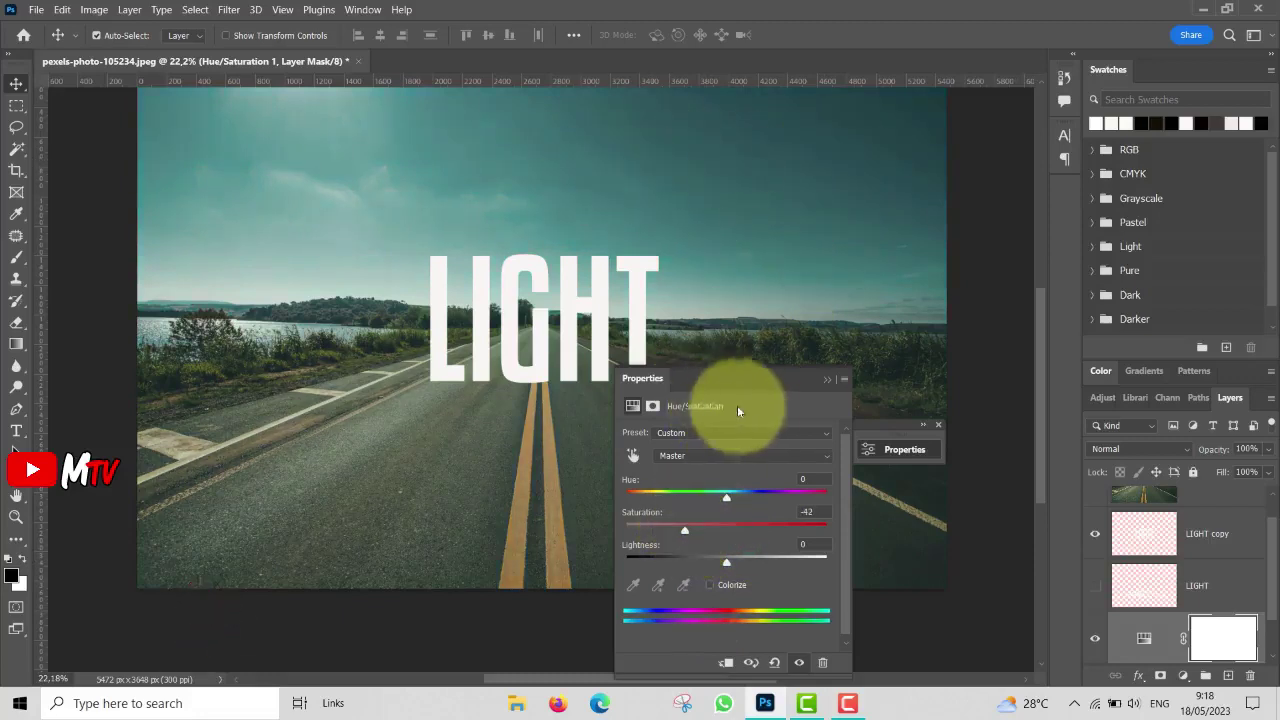
pyautogui.click(827, 380)
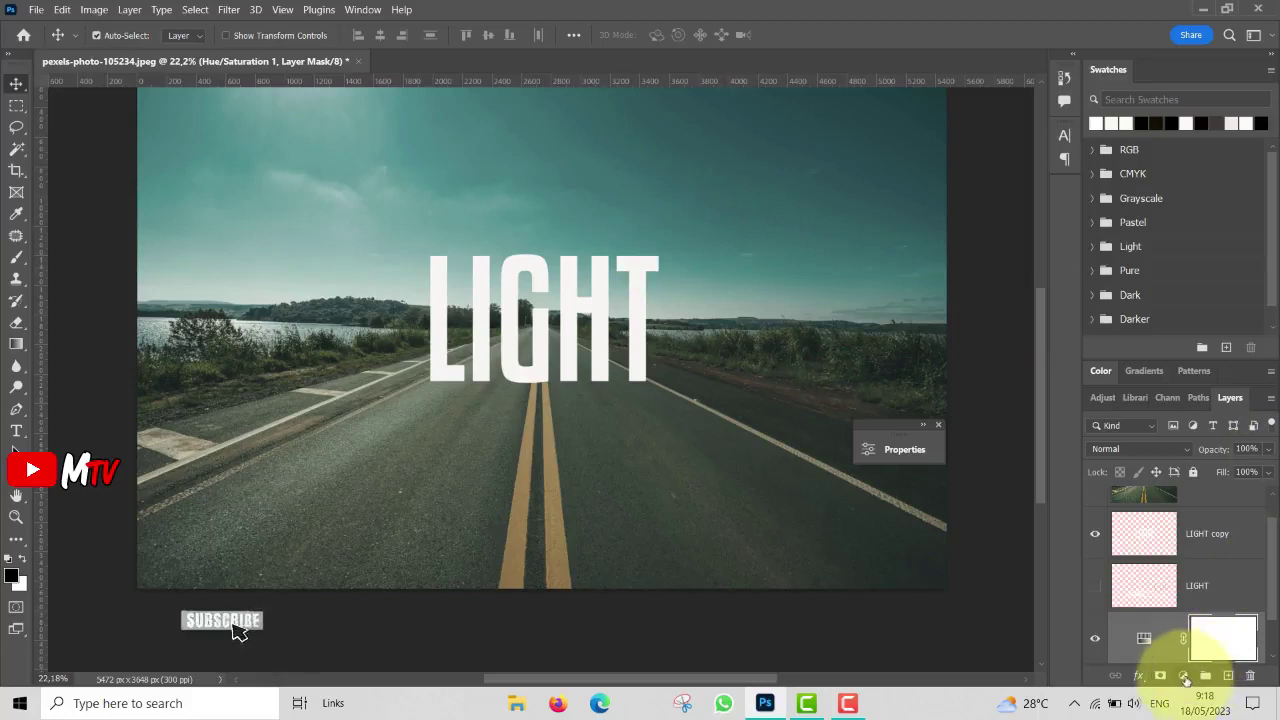
pyautogui.click(1184, 677)
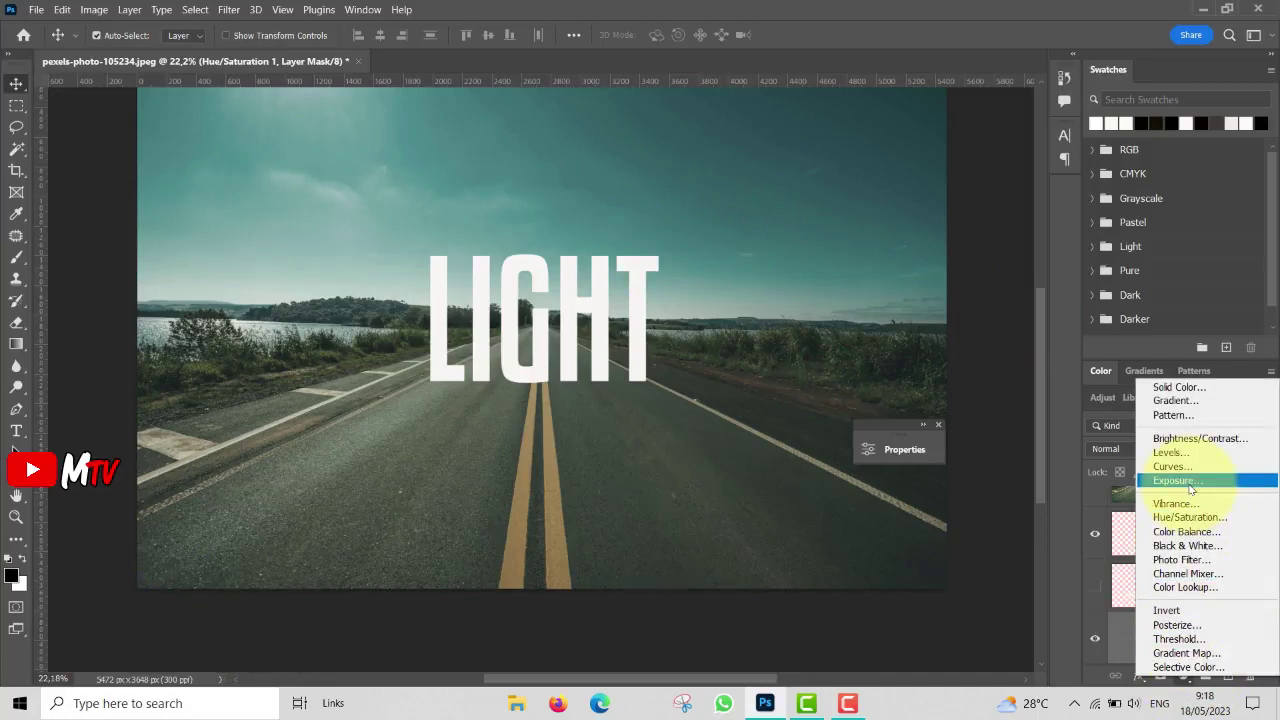
# Add an Exposure adjustment layer set to -2.67 to darken the road photo.
pyautogui.click(1175, 481)
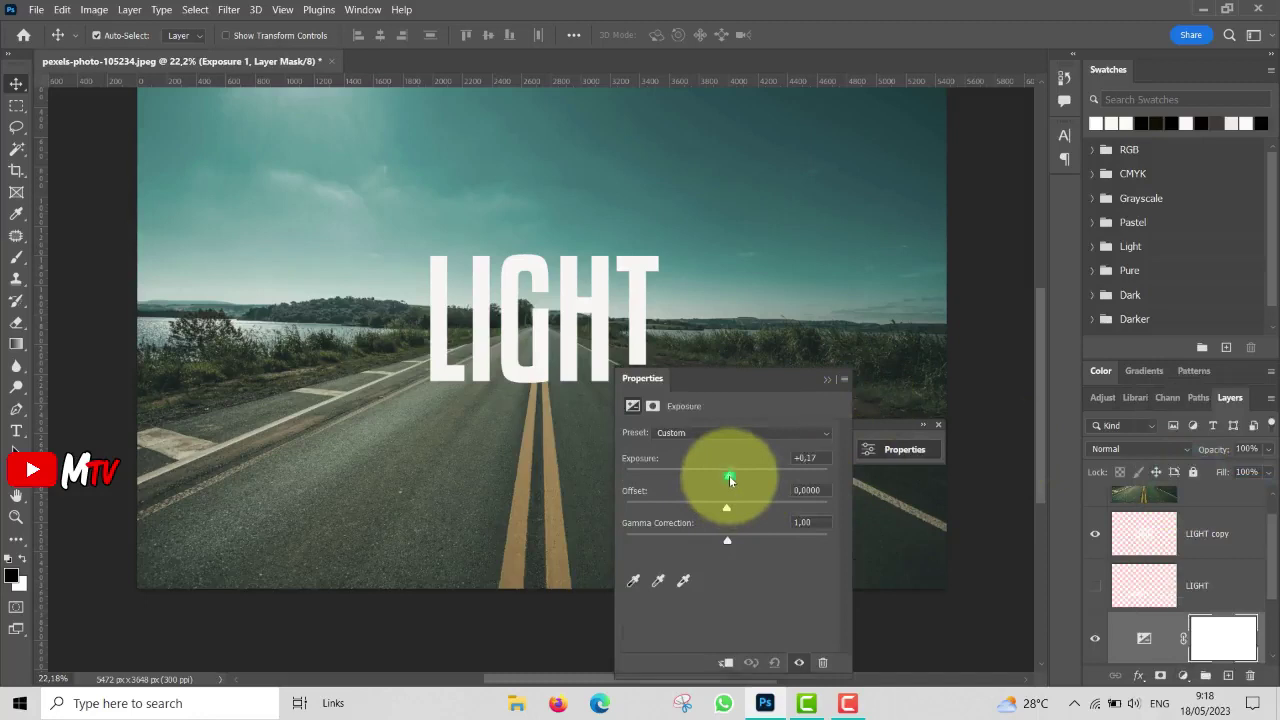
pyautogui.moveTo(730, 481); pyautogui.dragTo(697, 479)
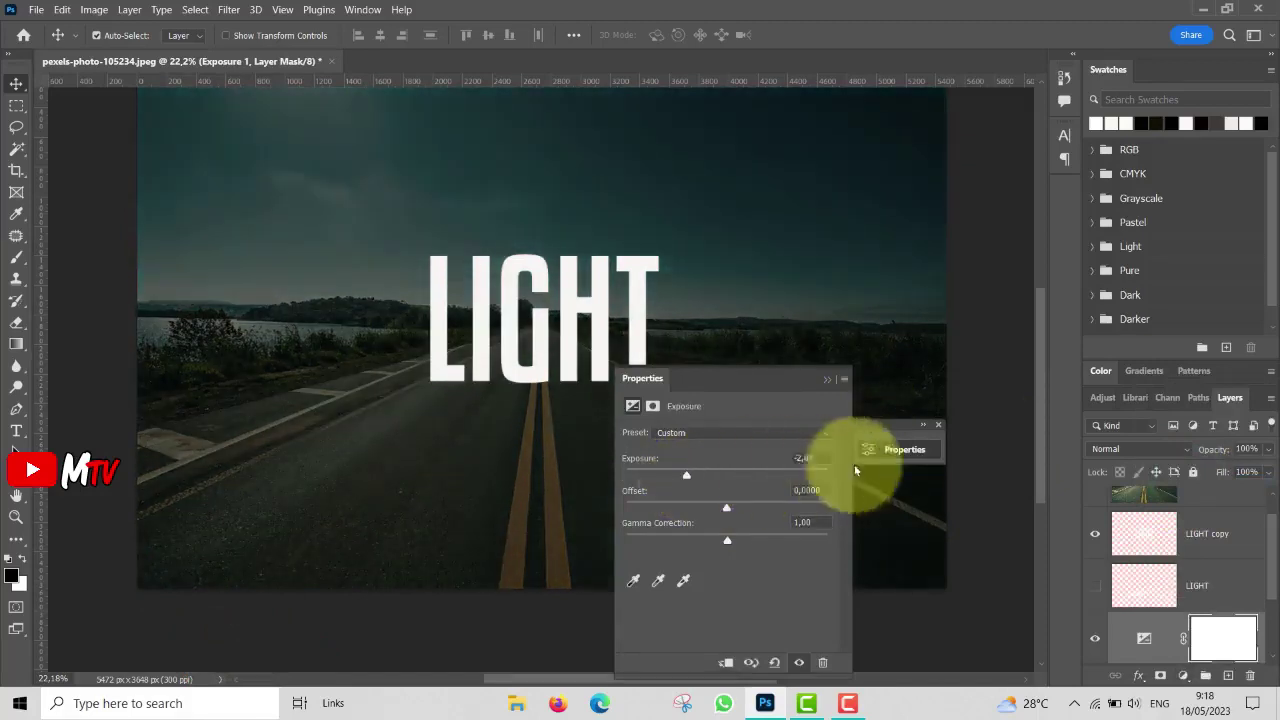
pyautogui.click(803, 461)
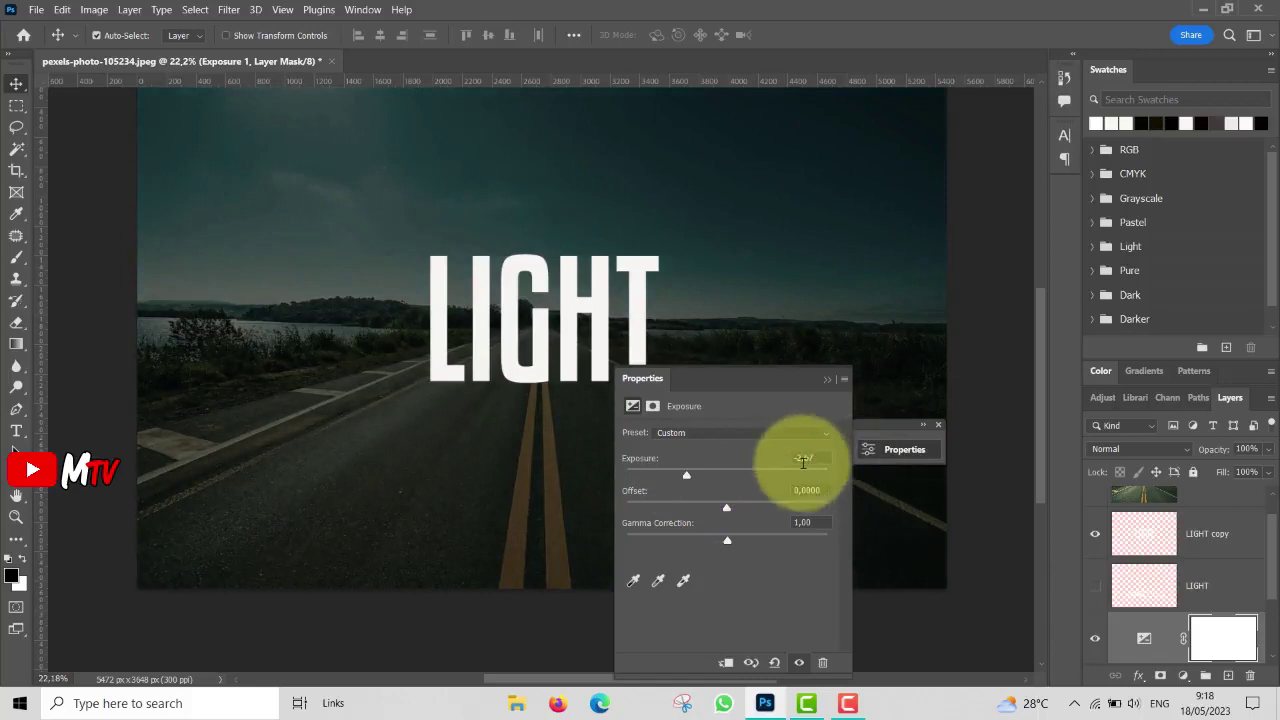
pyautogui.click(827, 379)
pyautogui.click(939, 427)
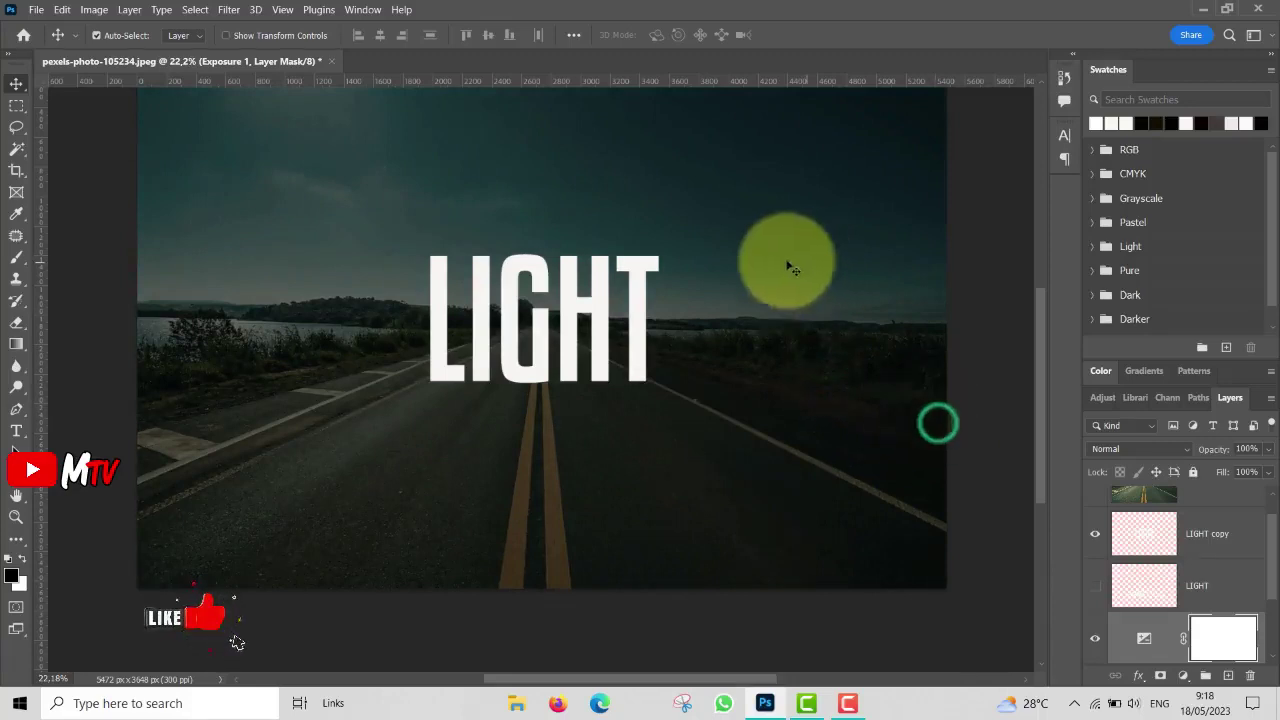
pyautogui.scroll(1, 822, 332)
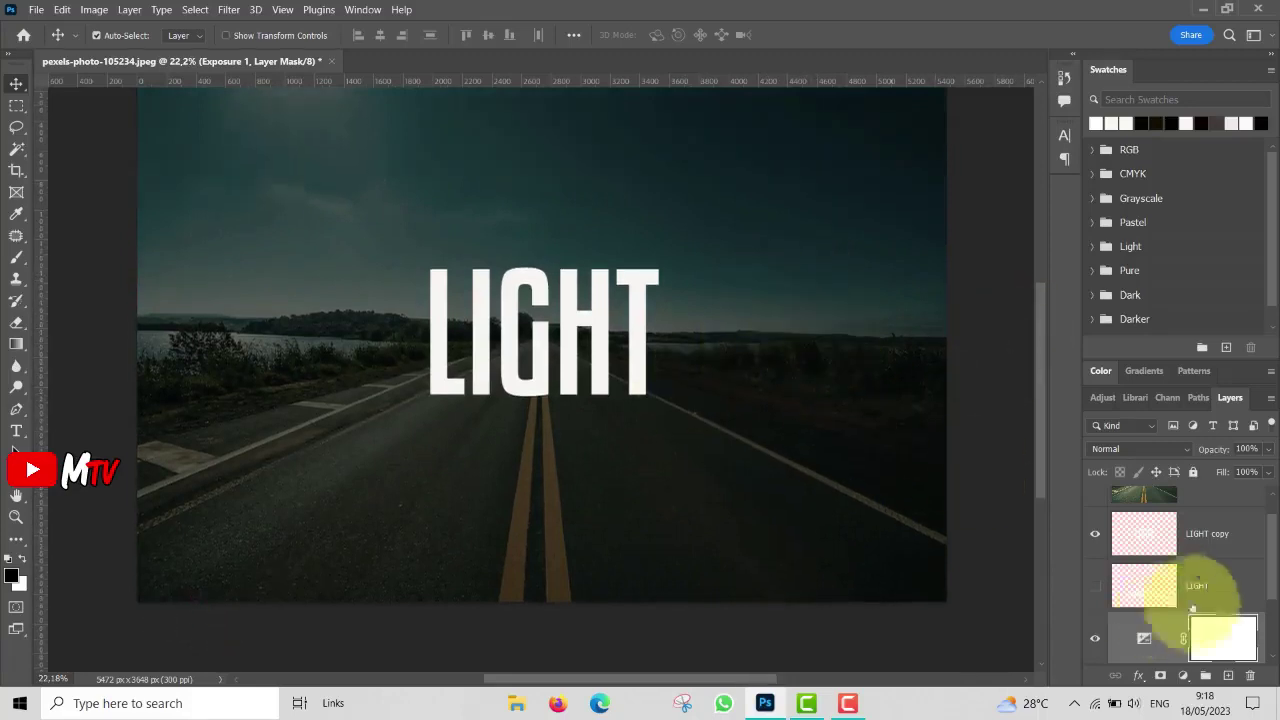
# Make the Background copy road photo visible and clip it into the LIGHT text below.
pyautogui.scroll(1, 1276, 552)
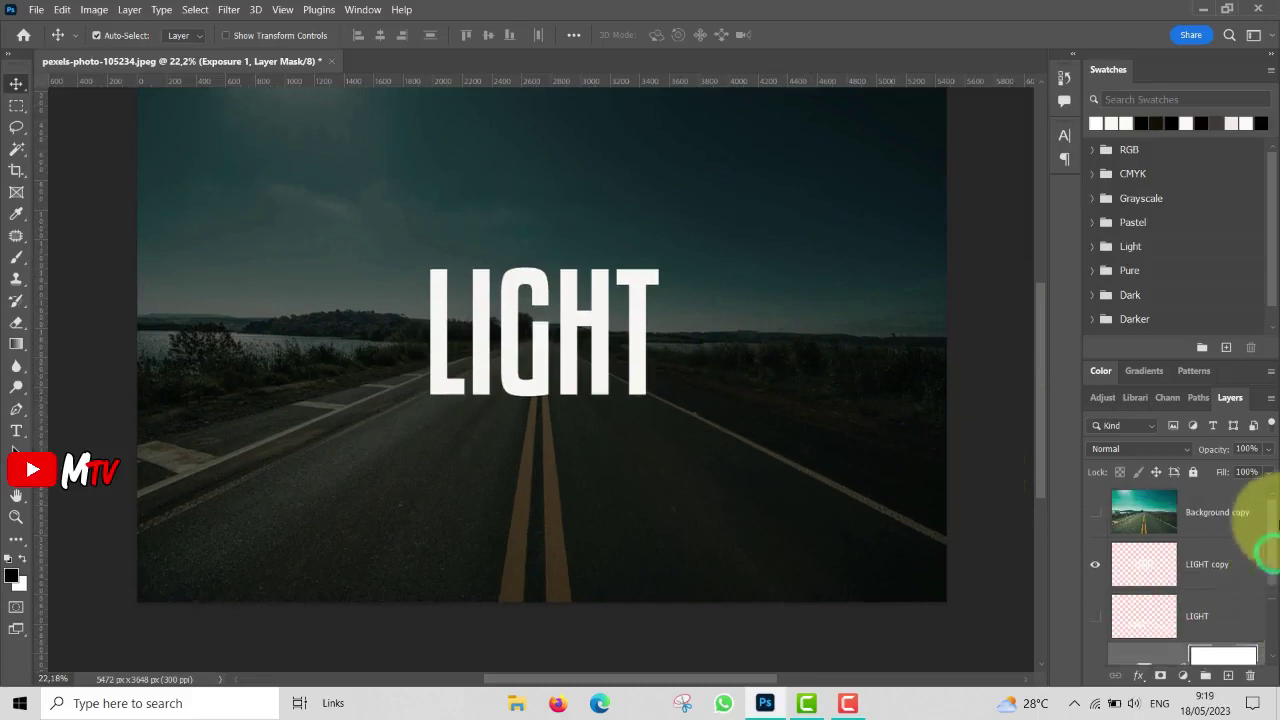
pyautogui.click(1215, 513)
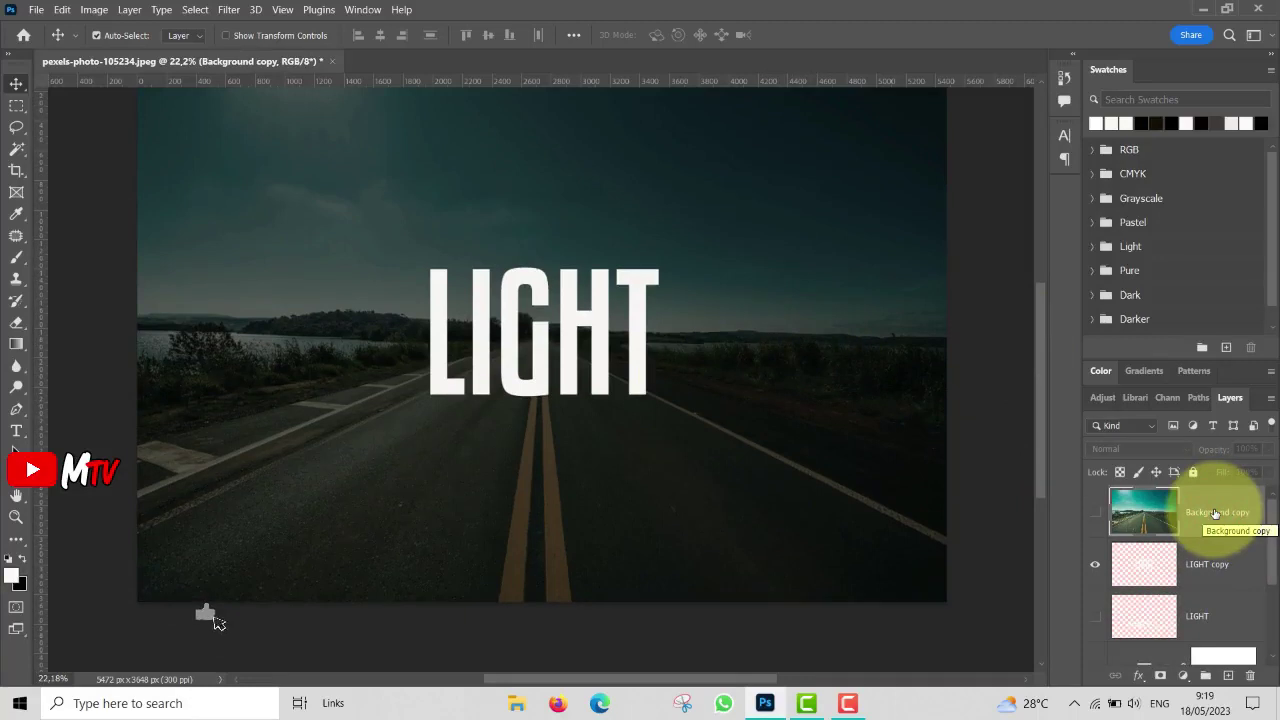
pyautogui.click(1094, 513)
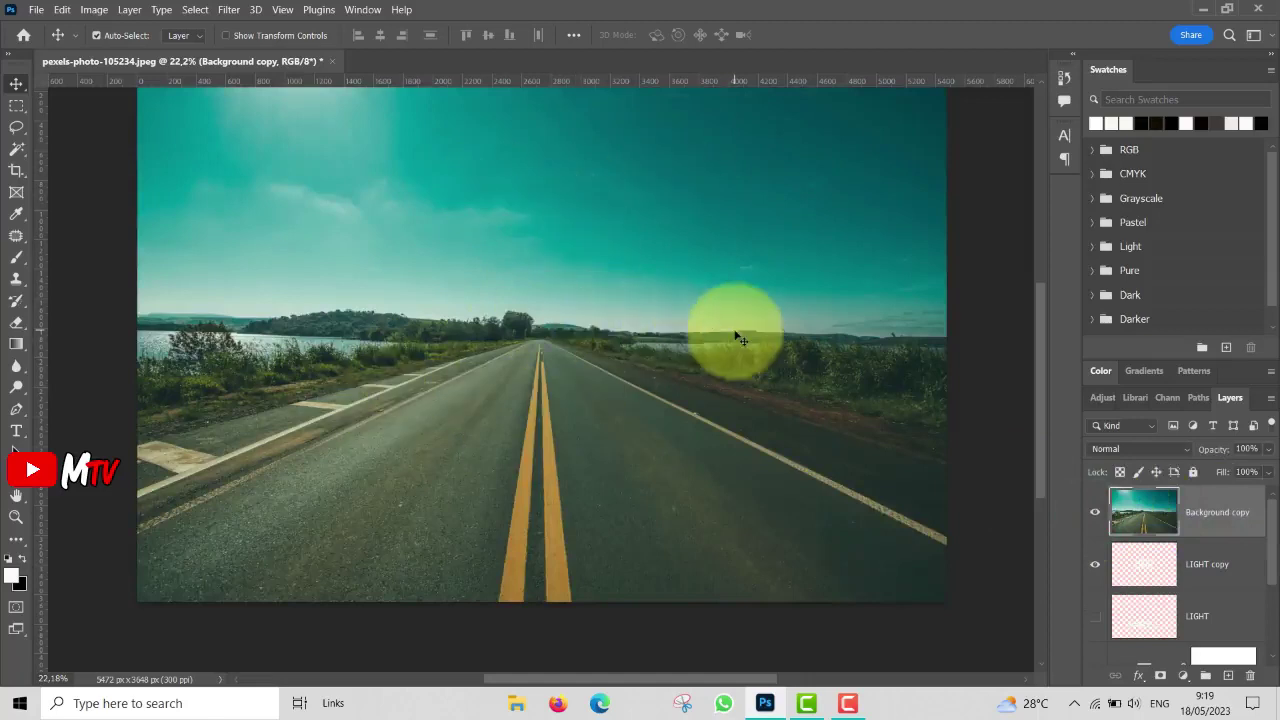
pyautogui.rightClick(1216, 513)
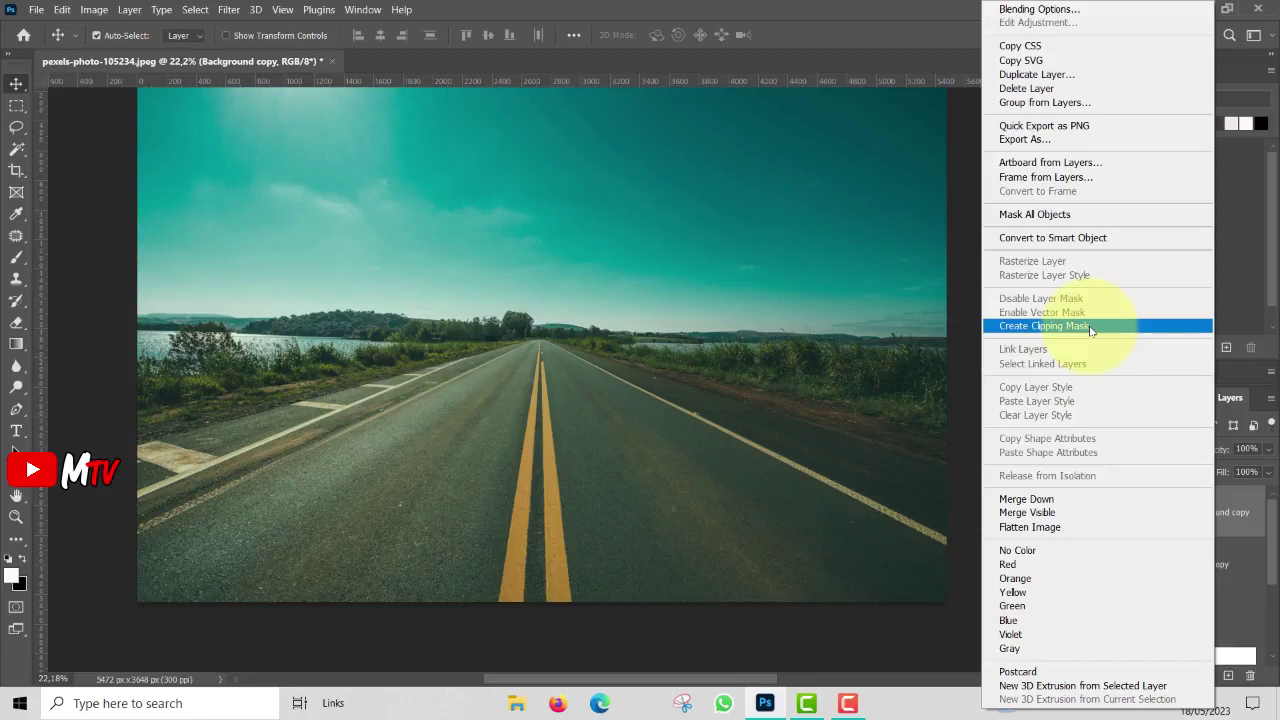
pyautogui.click(1090, 331)
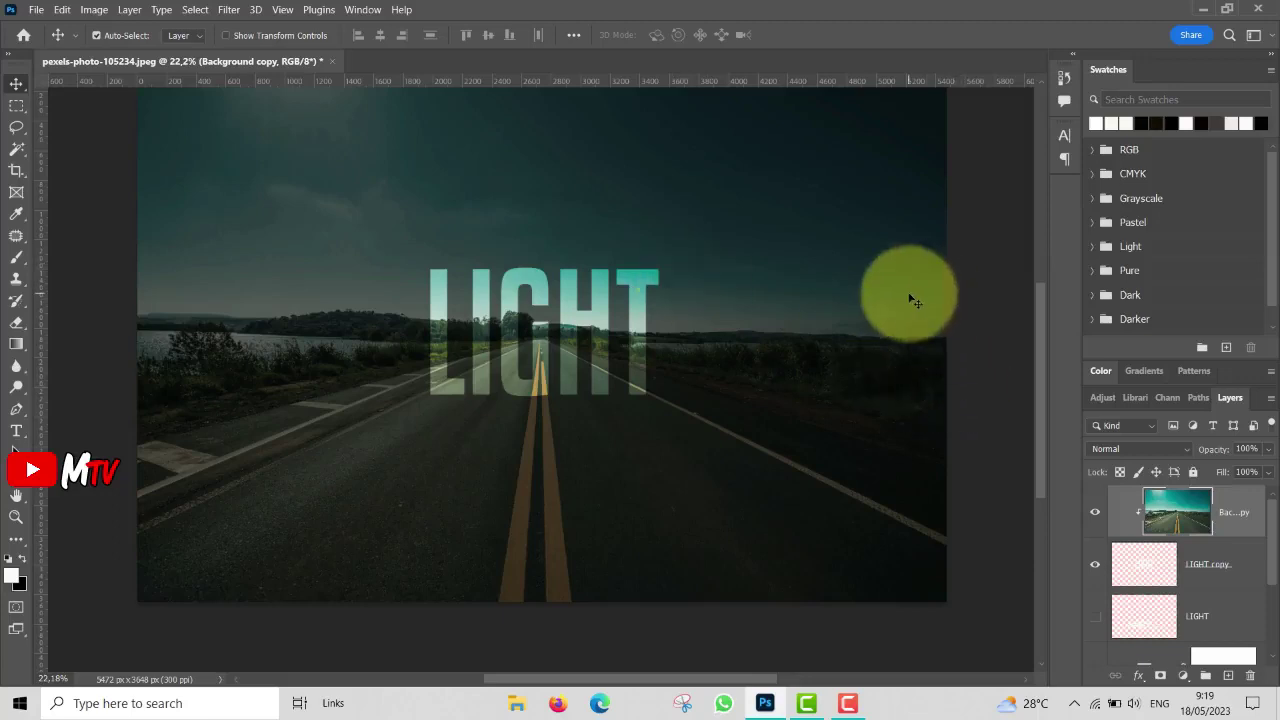
# Add a 1 px Stroke layer effect to the LIGHT copy text layer.
pyautogui.click(1217, 568)
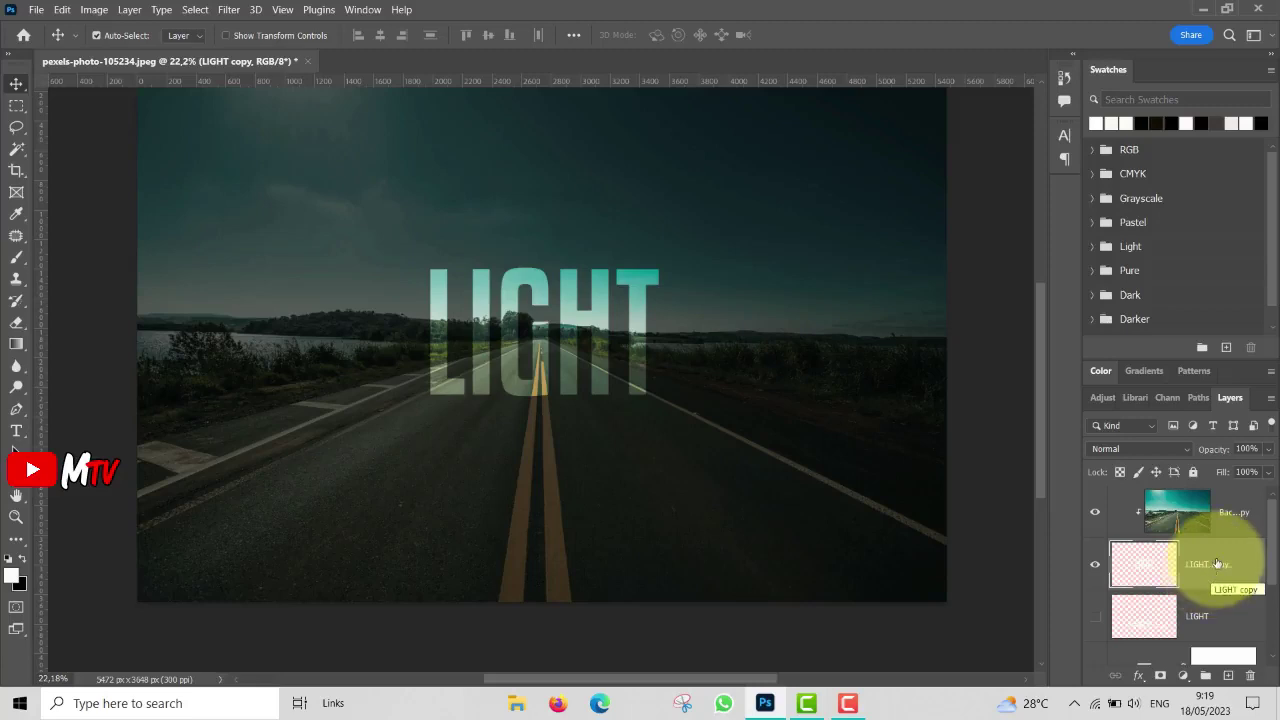
pyautogui.click(1200, 505)
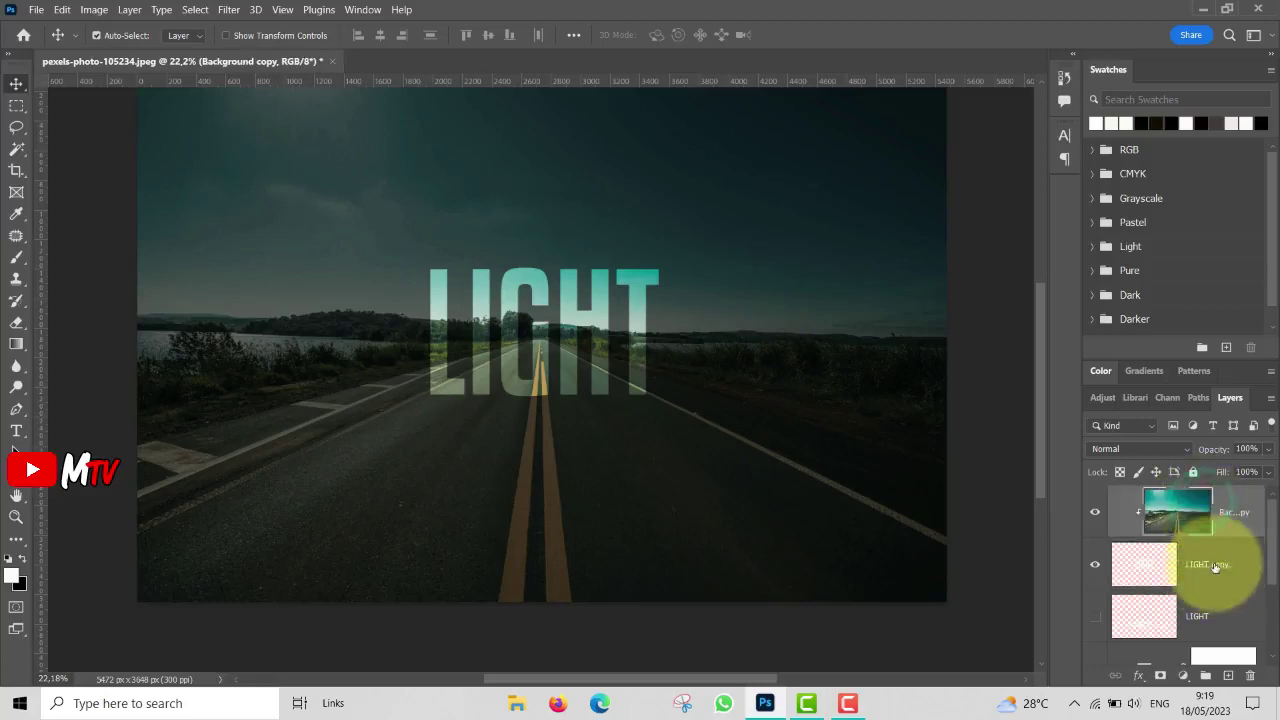
pyautogui.click(1215, 567)
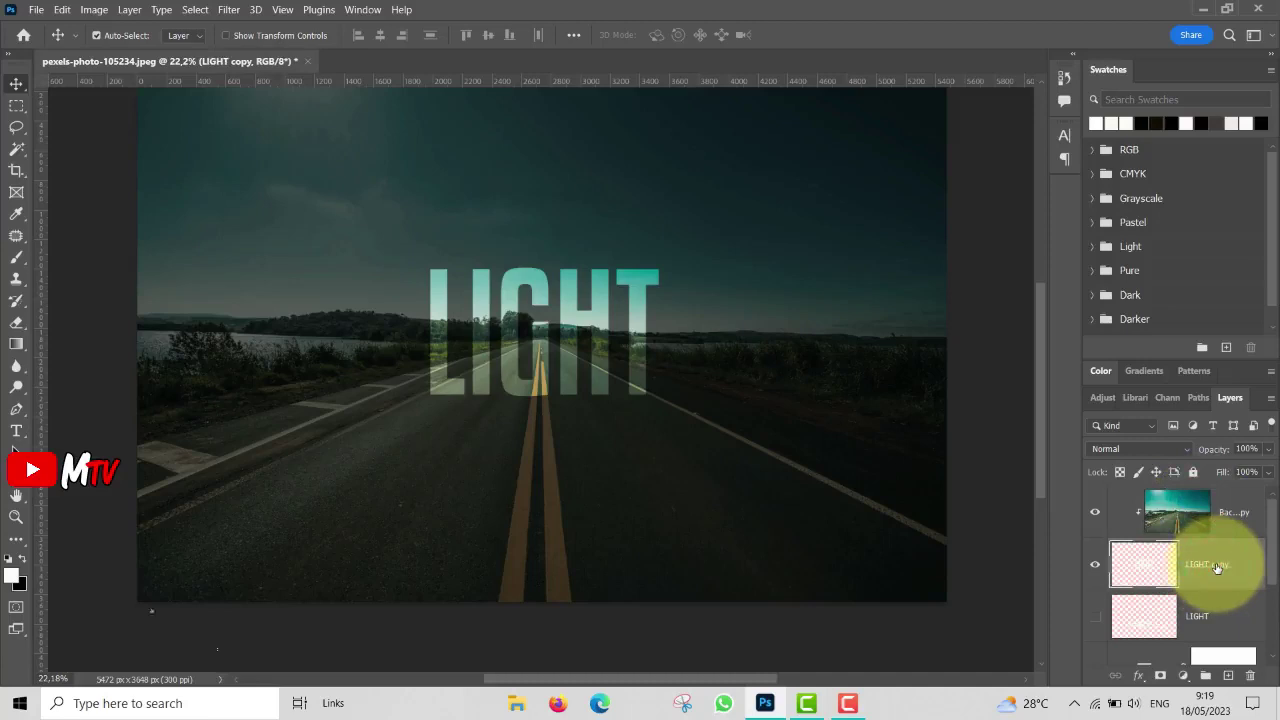
pyautogui.click(1146, 685)
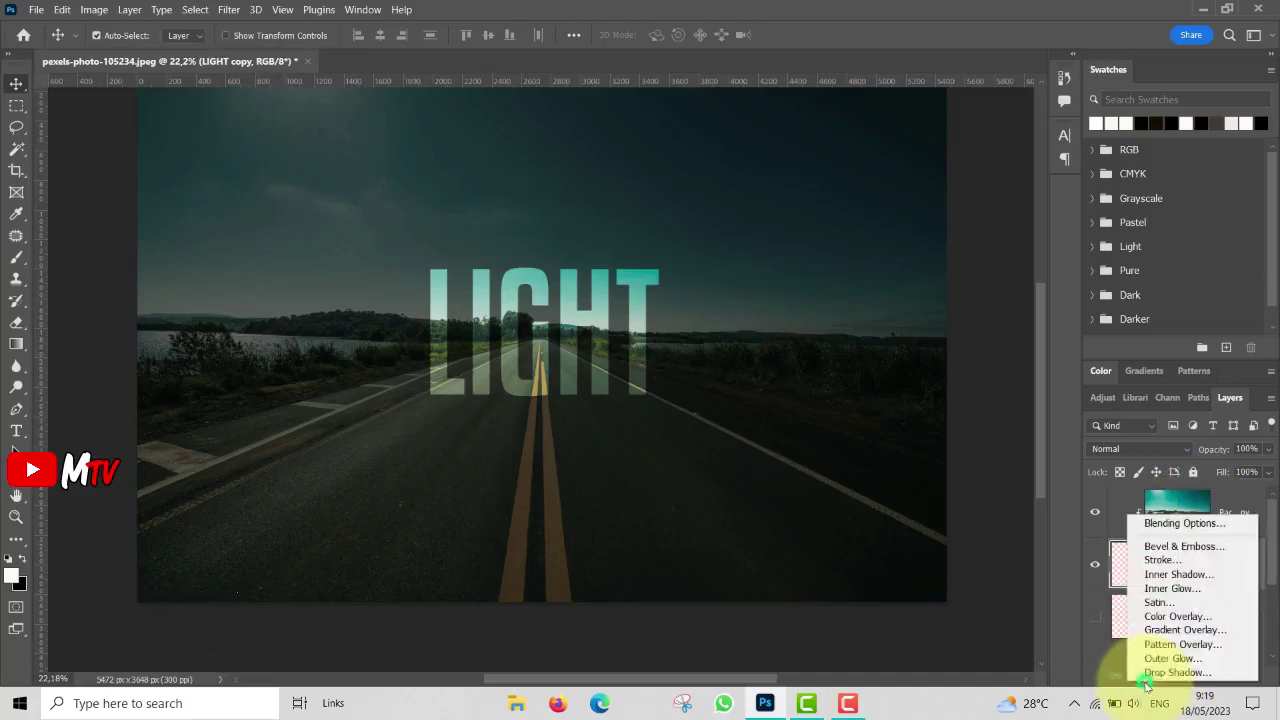
pyautogui.click(1165, 563)
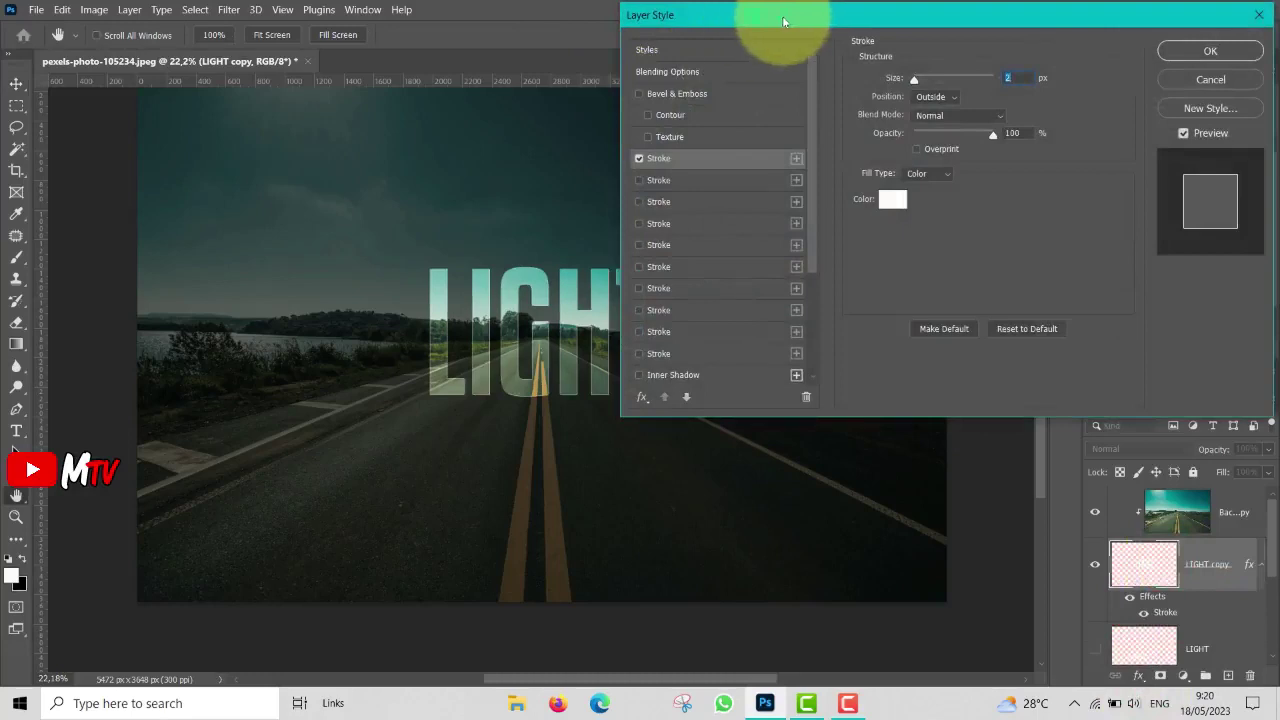
pyautogui.moveTo(775, 15); pyautogui.dragTo(867, 15)
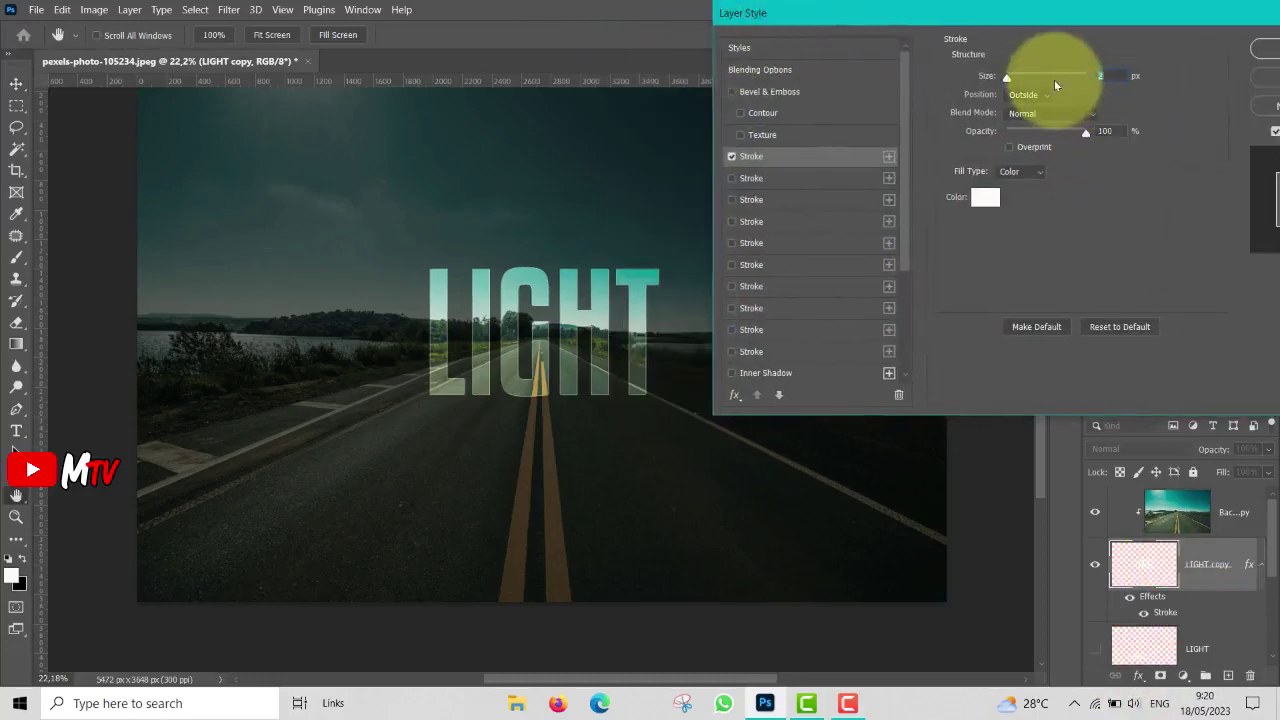
pyautogui.moveTo(1010, 79); pyautogui.dragTo(1006, 81)
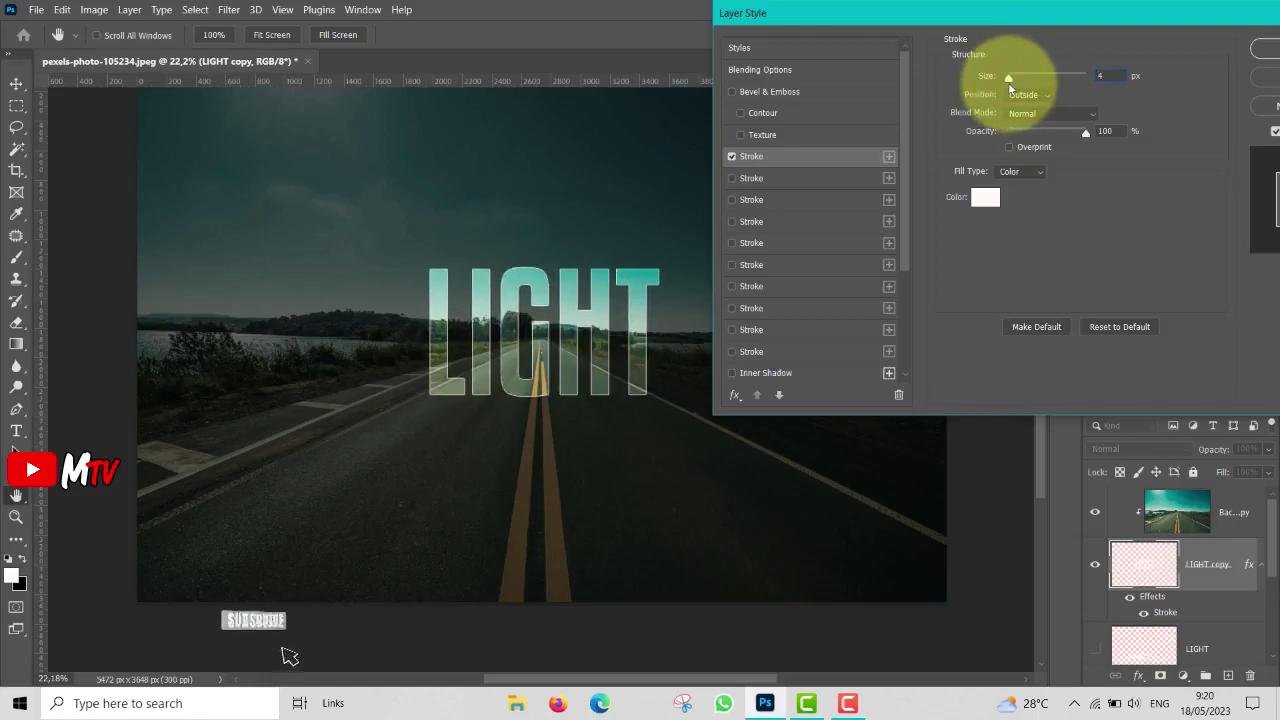
pyautogui.moveTo(1008, 82); pyautogui.dragTo(1007, 83)
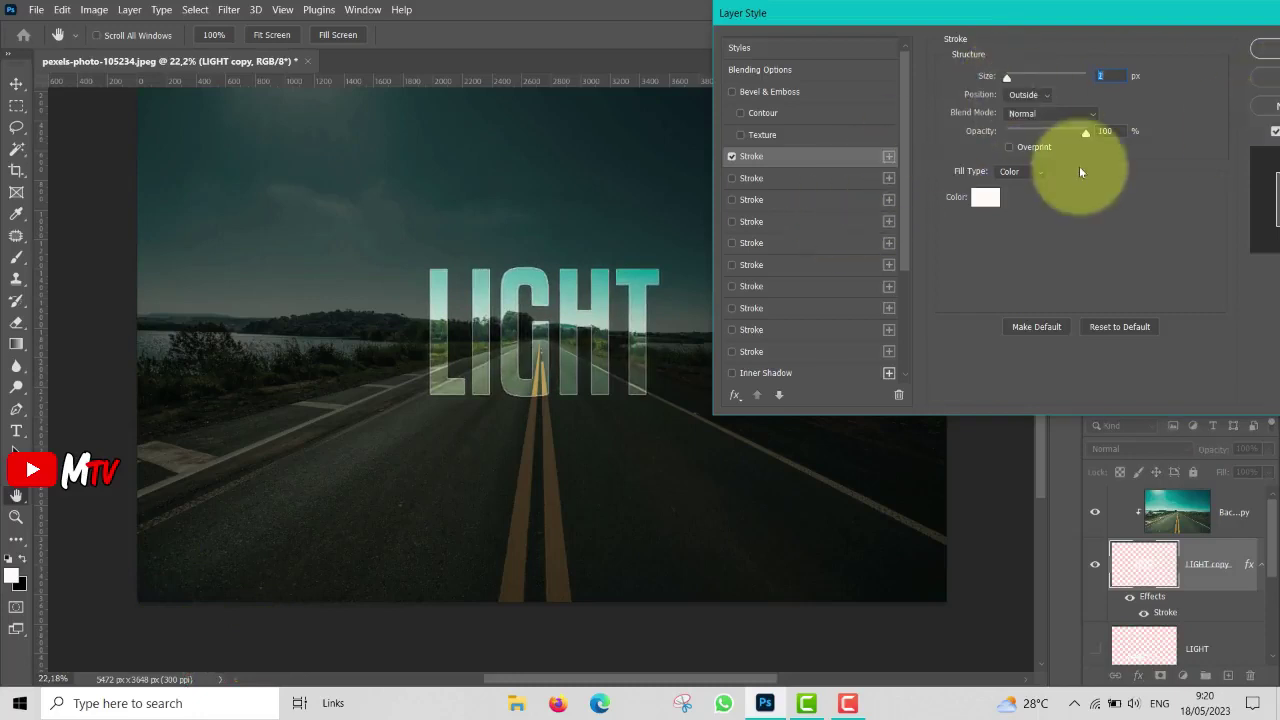
pyautogui.scroll(-2, 866, 210)
pyautogui.scroll(-2, 868, 219)
pyautogui.scroll(-2, 868, 215)
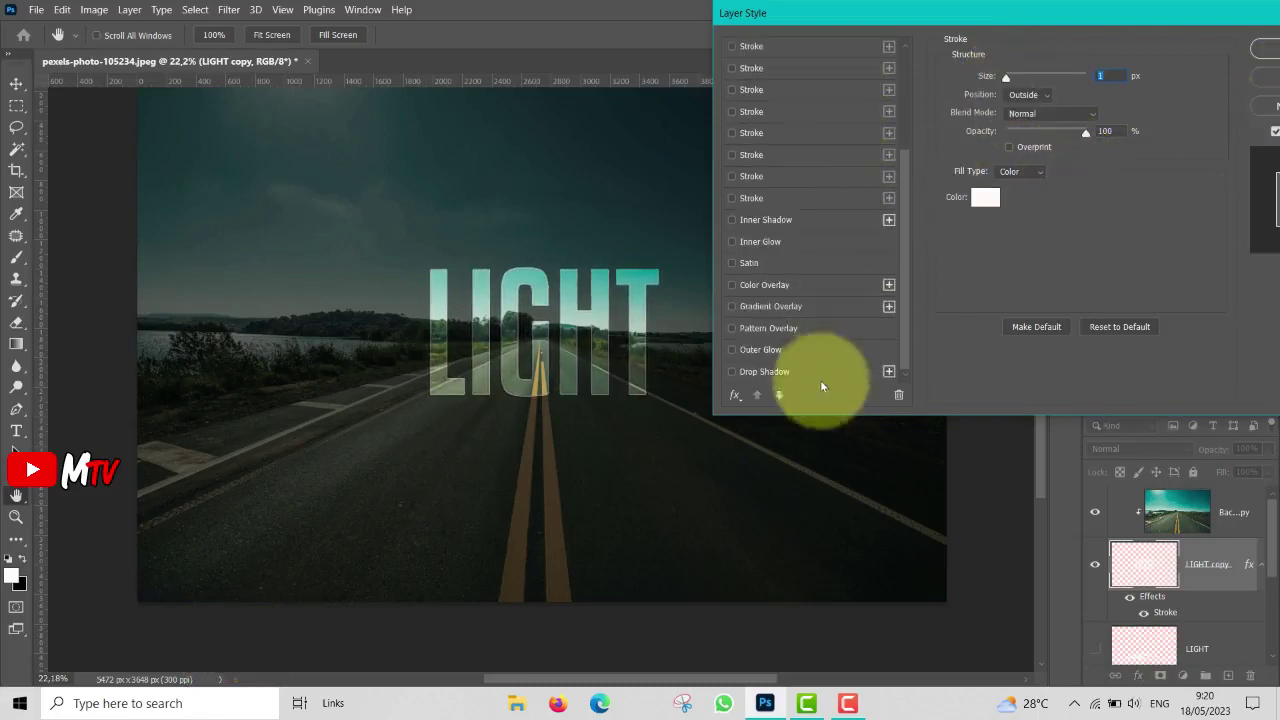
# Add Overlay-mode Outer Glow and Inner Glow effects to LIGHT copy and apply the layer style.
pyautogui.click(755, 350)
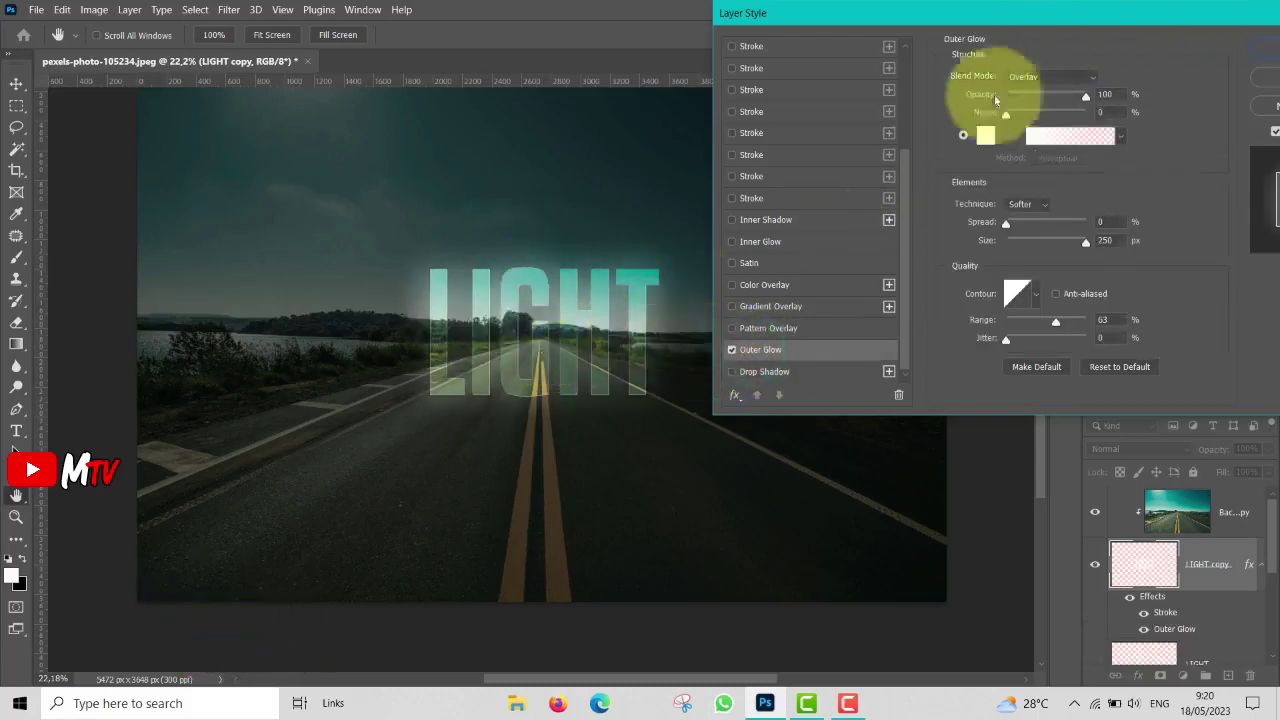
pyautogui.click(1090, 78)
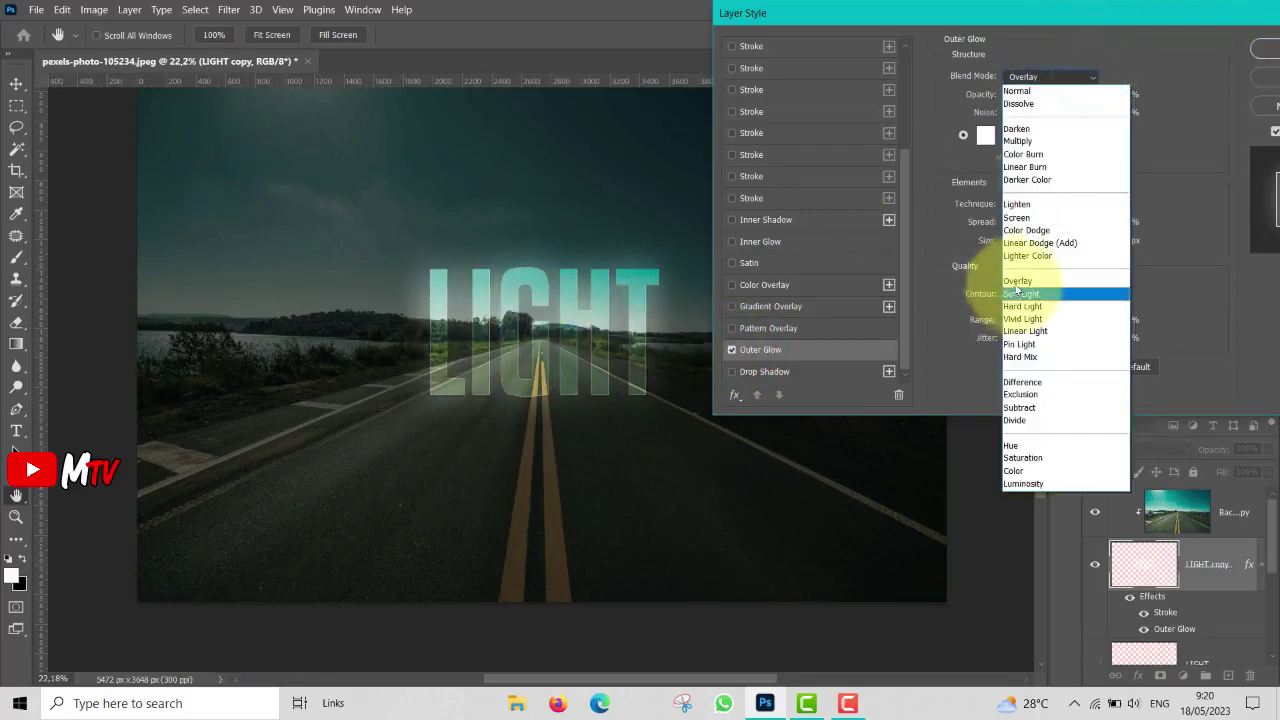
pyautogui.click(1016, 286)
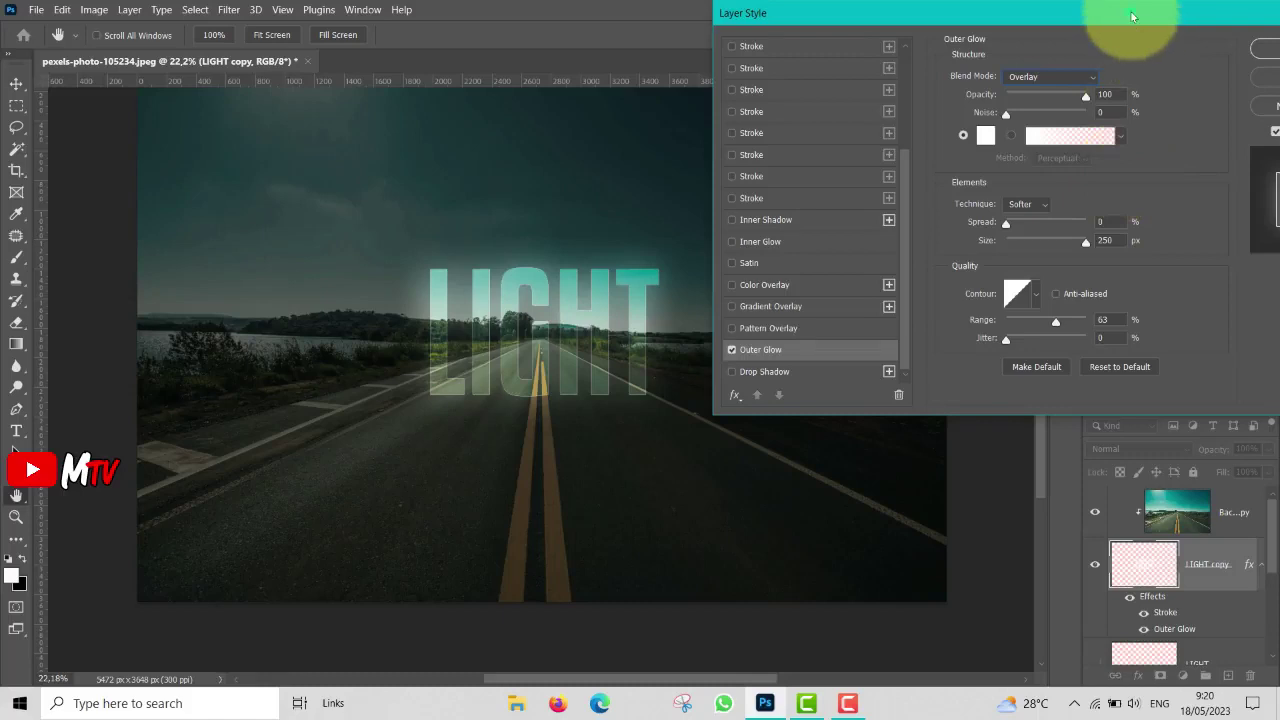
pyautogui.moveTo(1130, 13); pyautogui.dragTo(1098, 13)
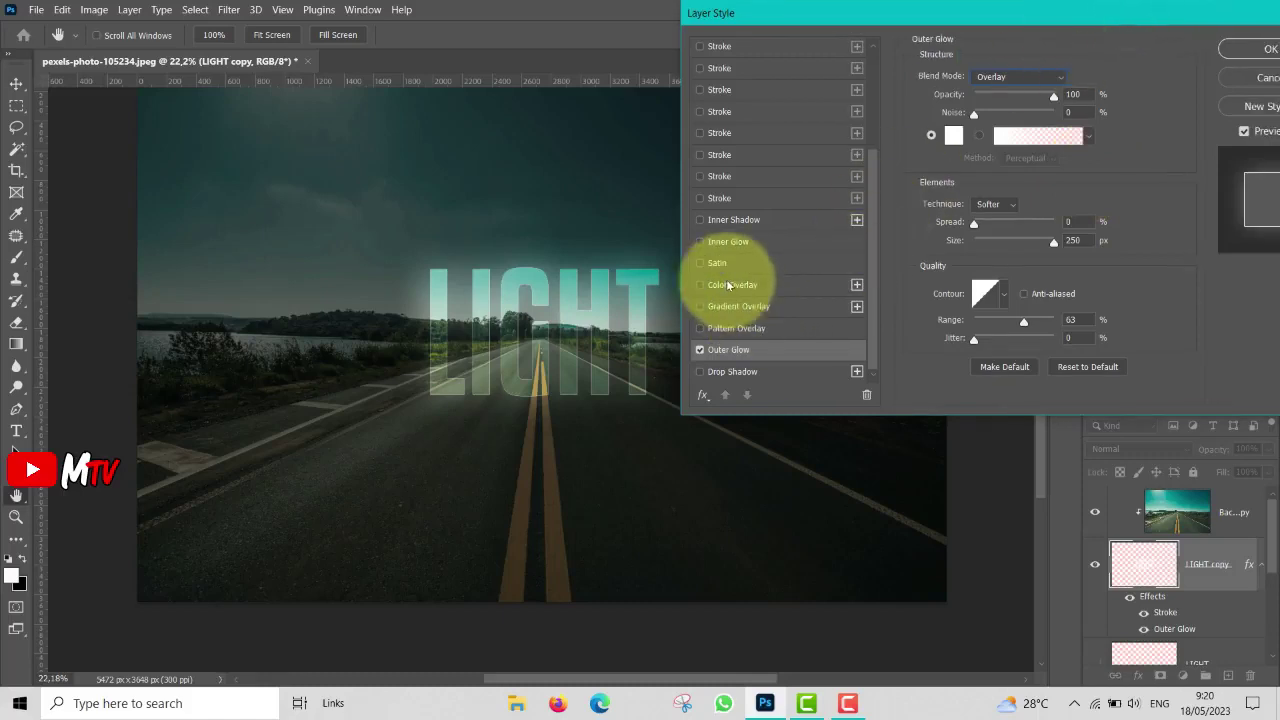
pyautogui.click(716, 241)
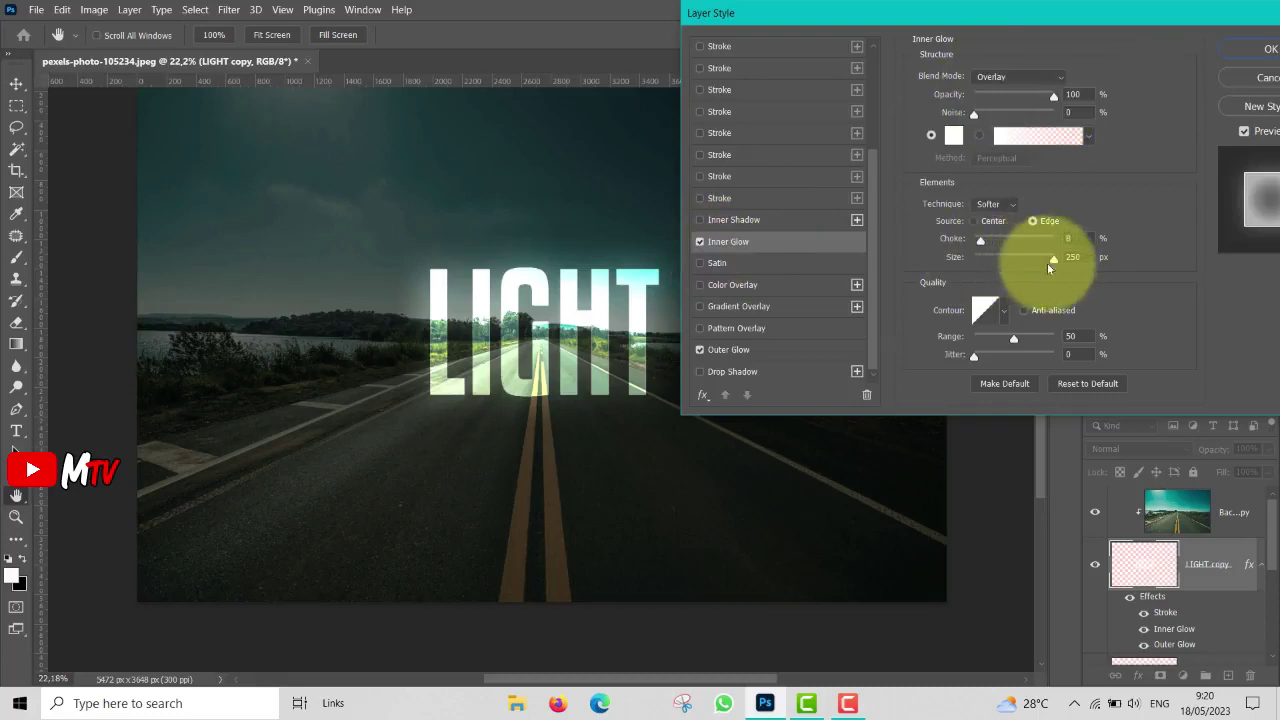
pyautogui.click(981, 241)
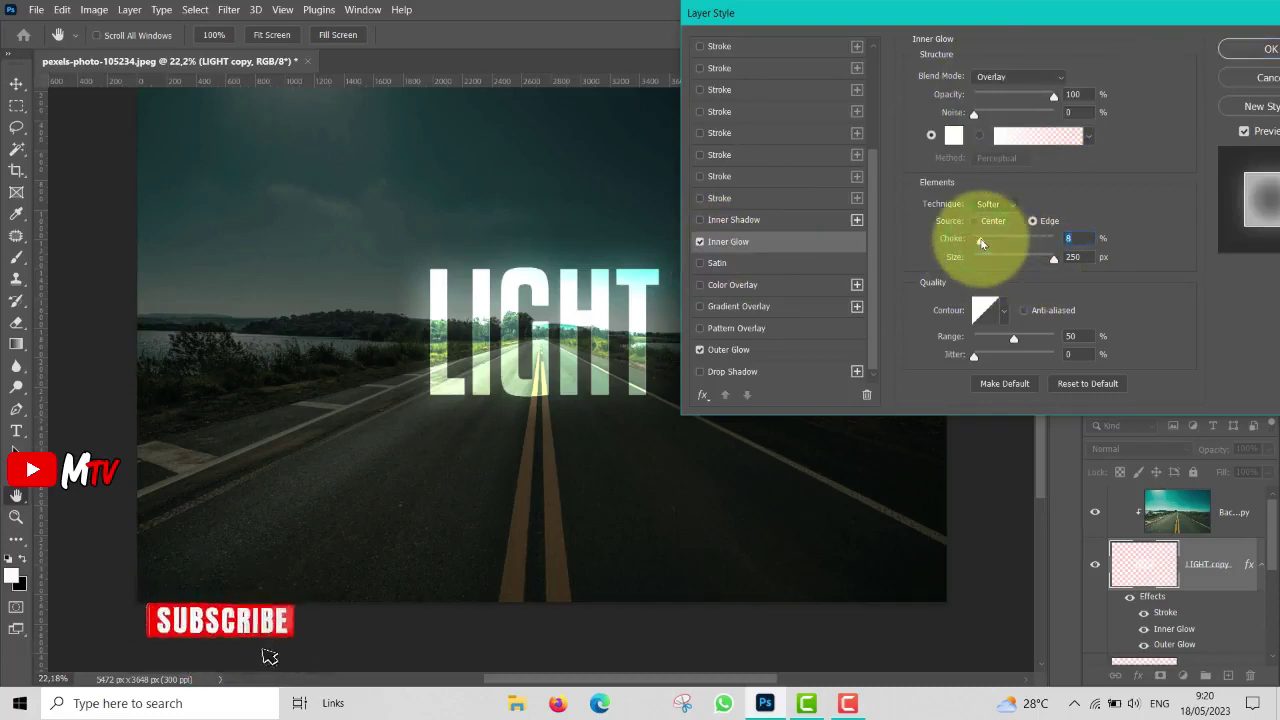
pyautogui.click(1237, 47)
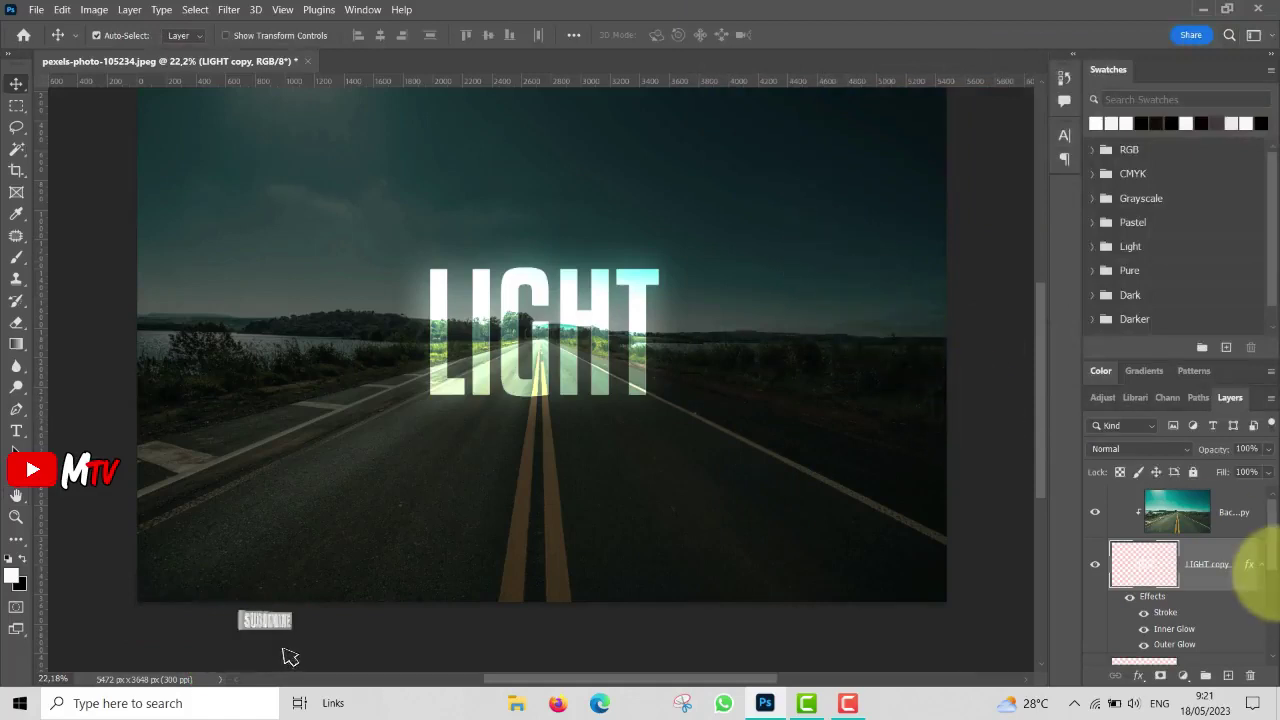
# Show the flipped LIGHT reflection layer and set its blend mode to Overlay.
pyautogui.moveTo(1265, 518); pyautogui.dragTo(1267, 590)
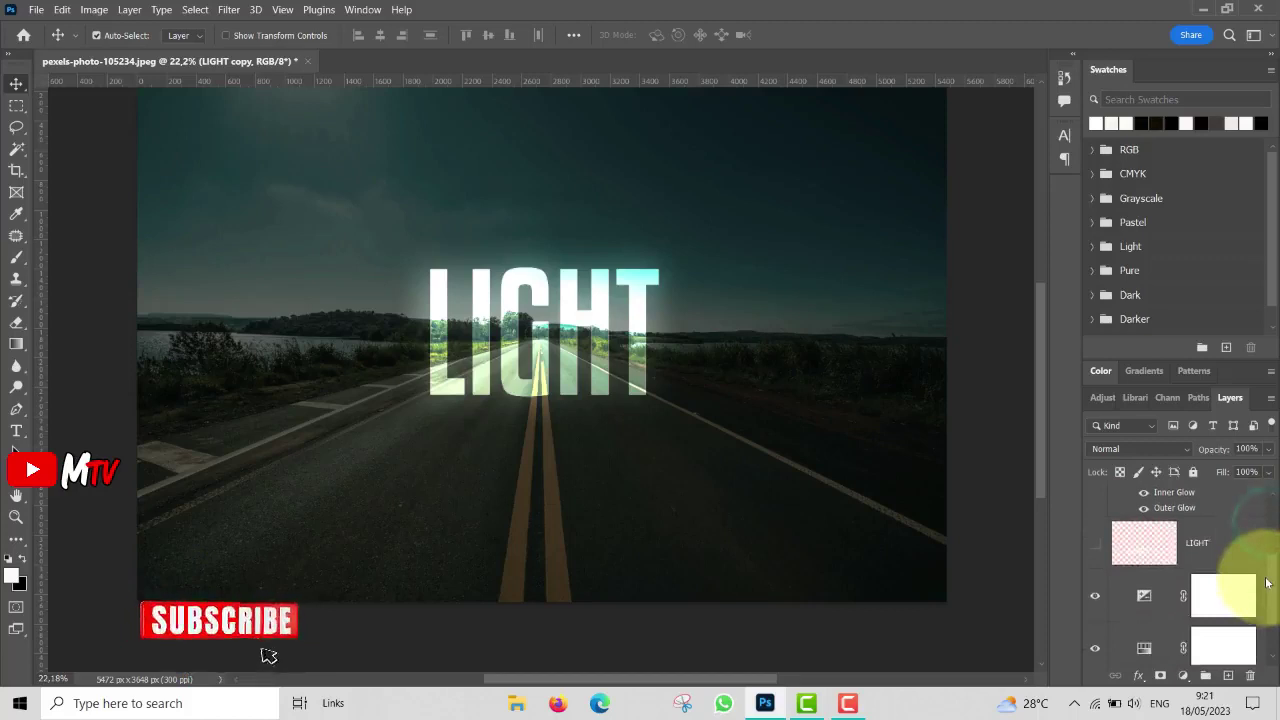
pyautogui.click(1209, 543)
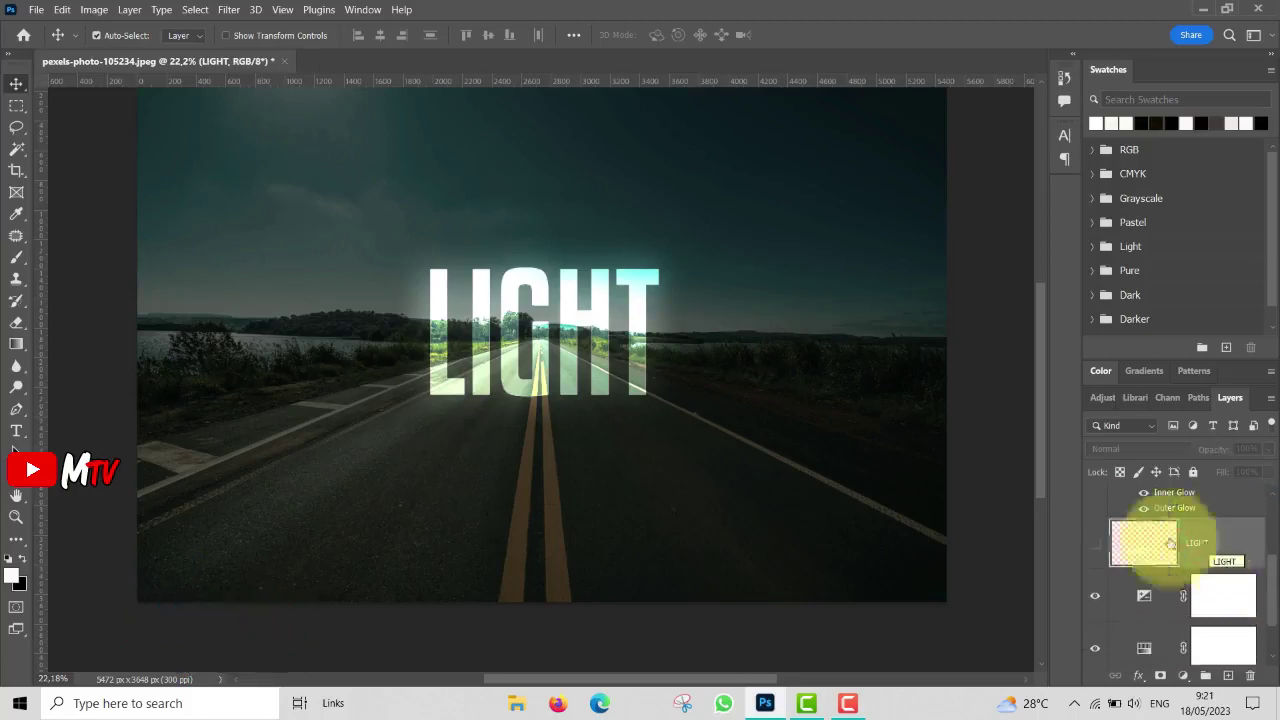
pyautogui.click(1095, 544)
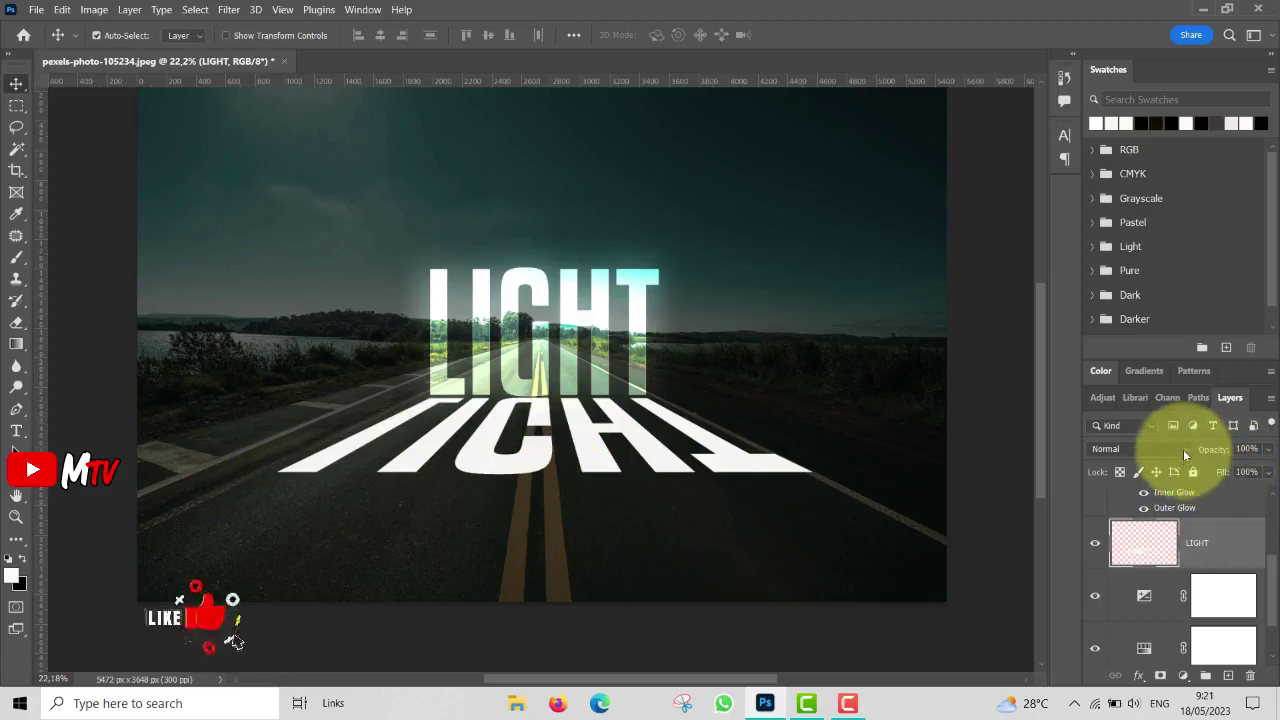
pyautogui.click(1183, 449)
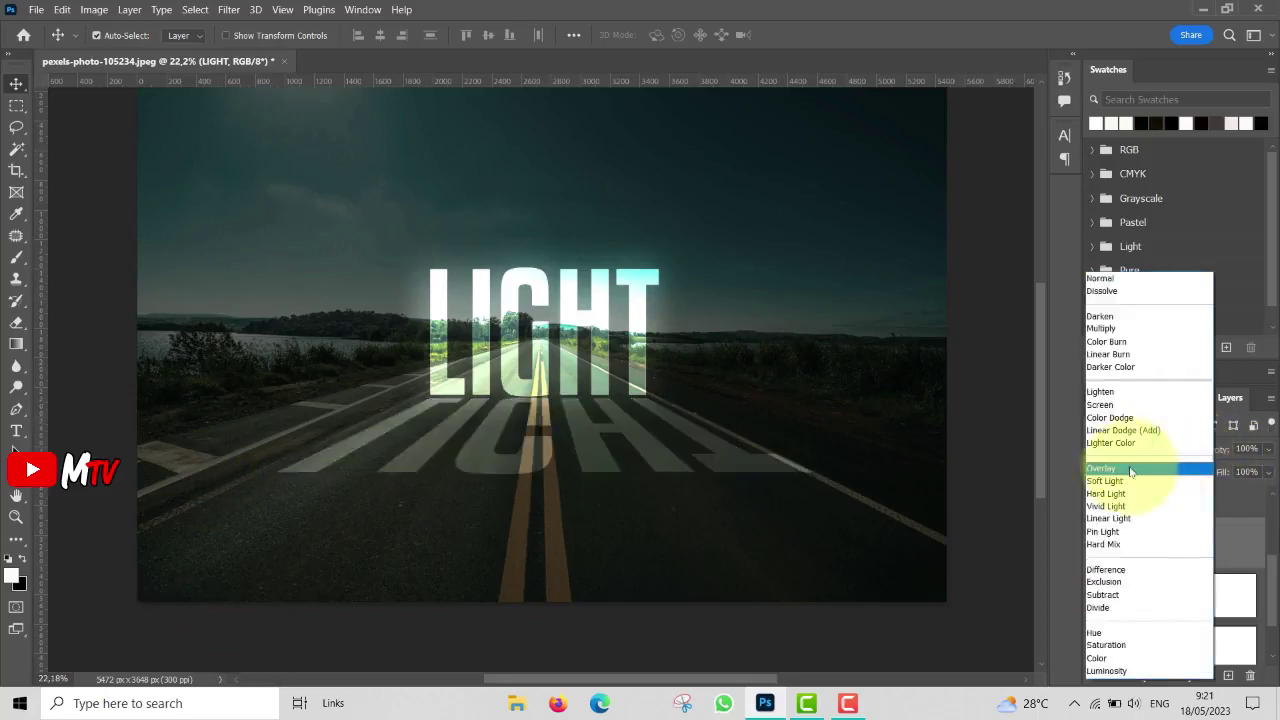
pyautogui.click(1140, 468)
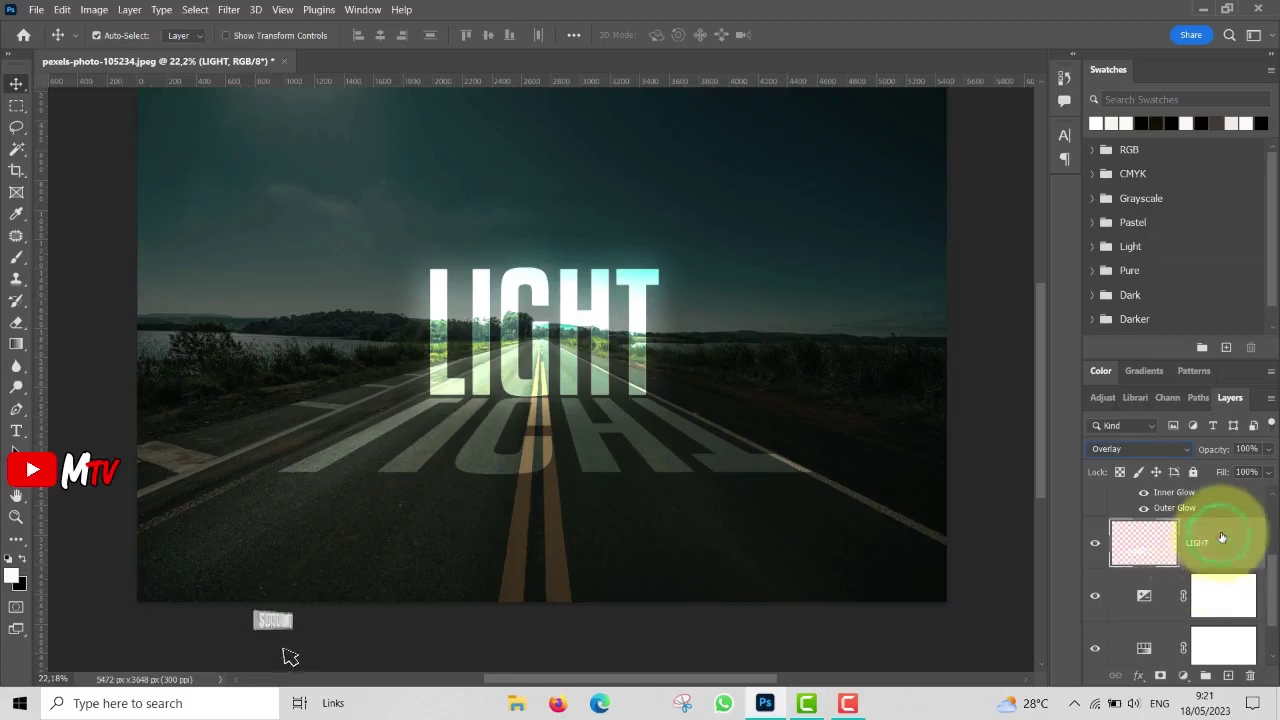
# Apply a Gaussian Blur with a 5.0-pixel radius to the flipped LIGHT reflection.
pyautogui.click(228, 10)
pyautogui.moveTo(300, 208)
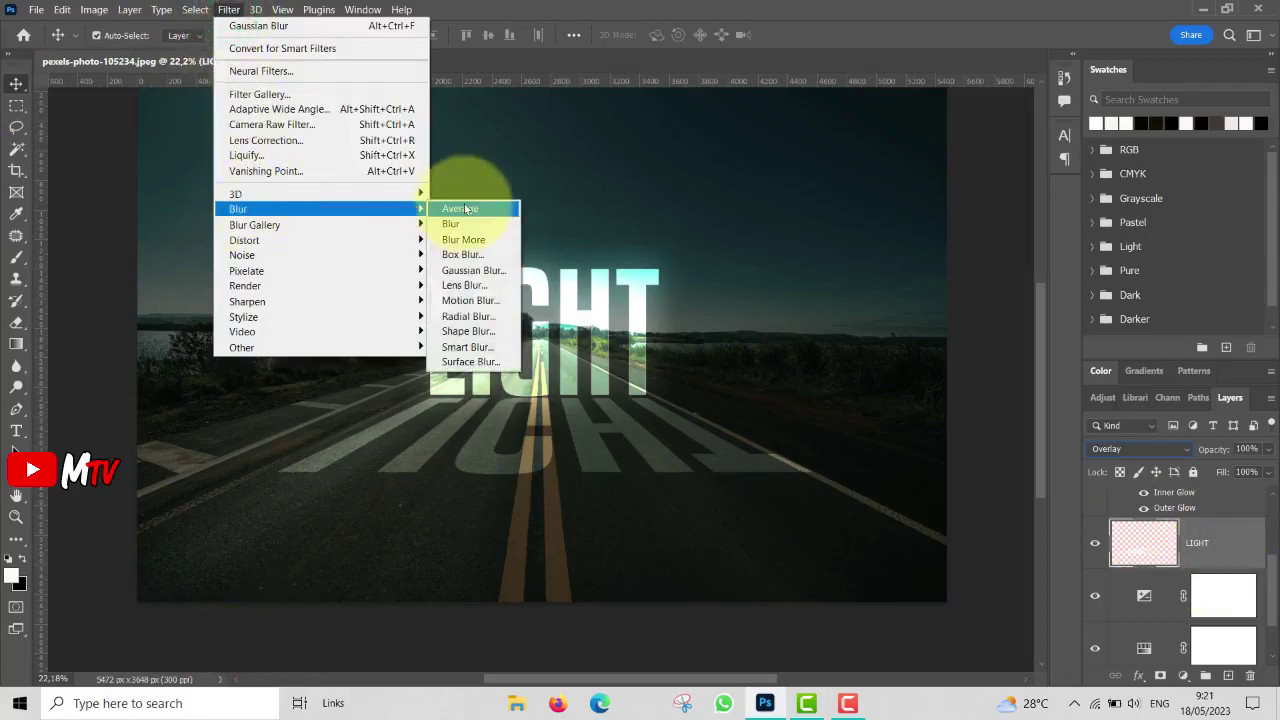
pyautogui.click(474, 269)
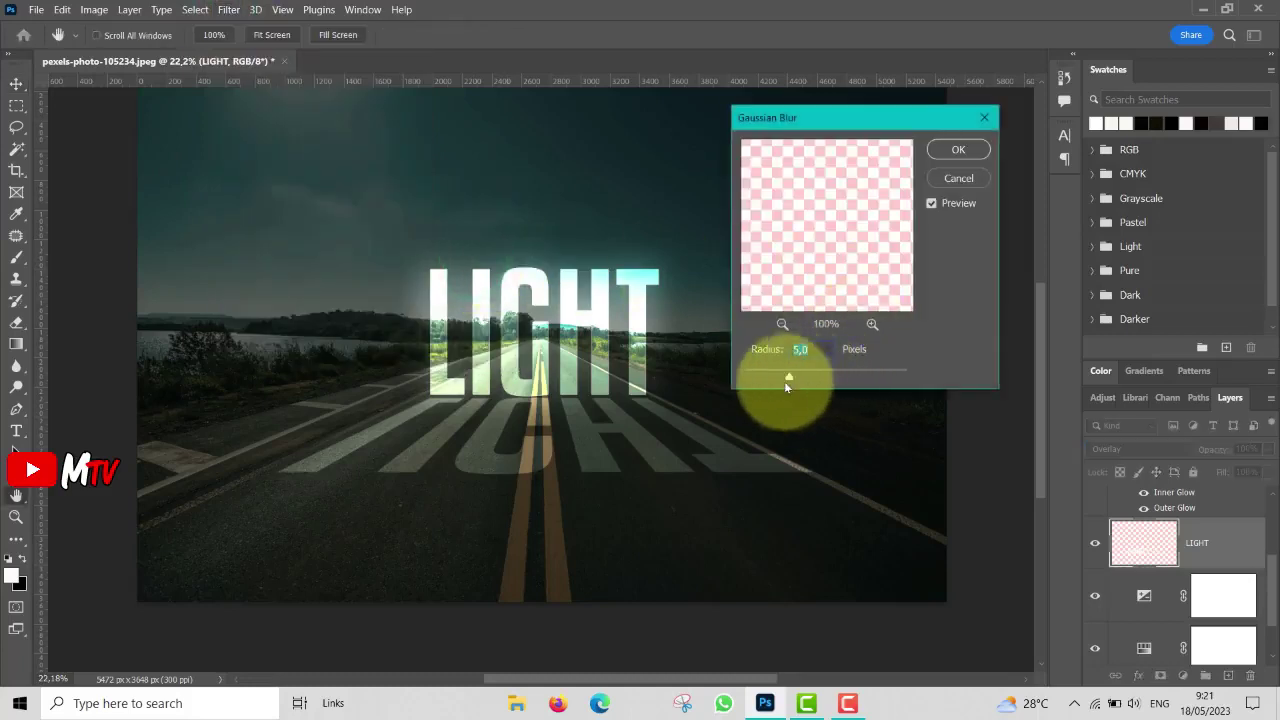
pyautogui.moveTo(795, 378); pyautogui.dragTo(788, 377)
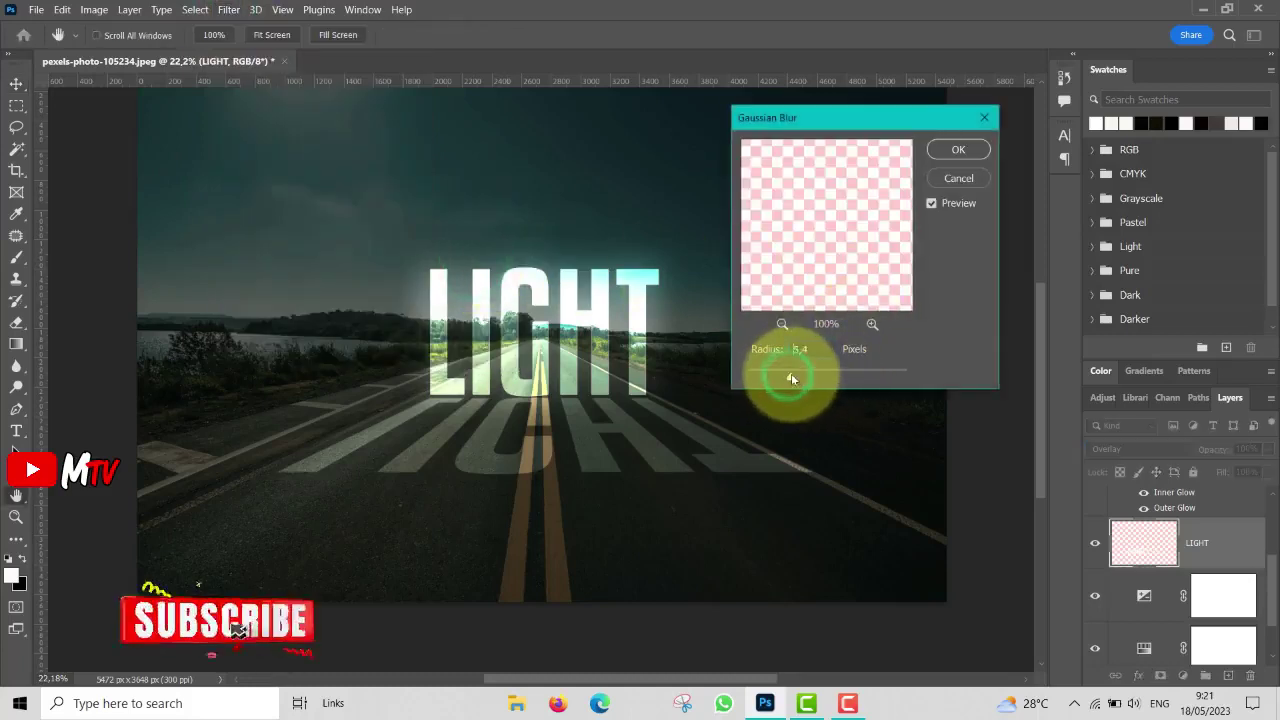
pyautogui.moveTo(788, 377); pyautogui.dragTo(789, 377)
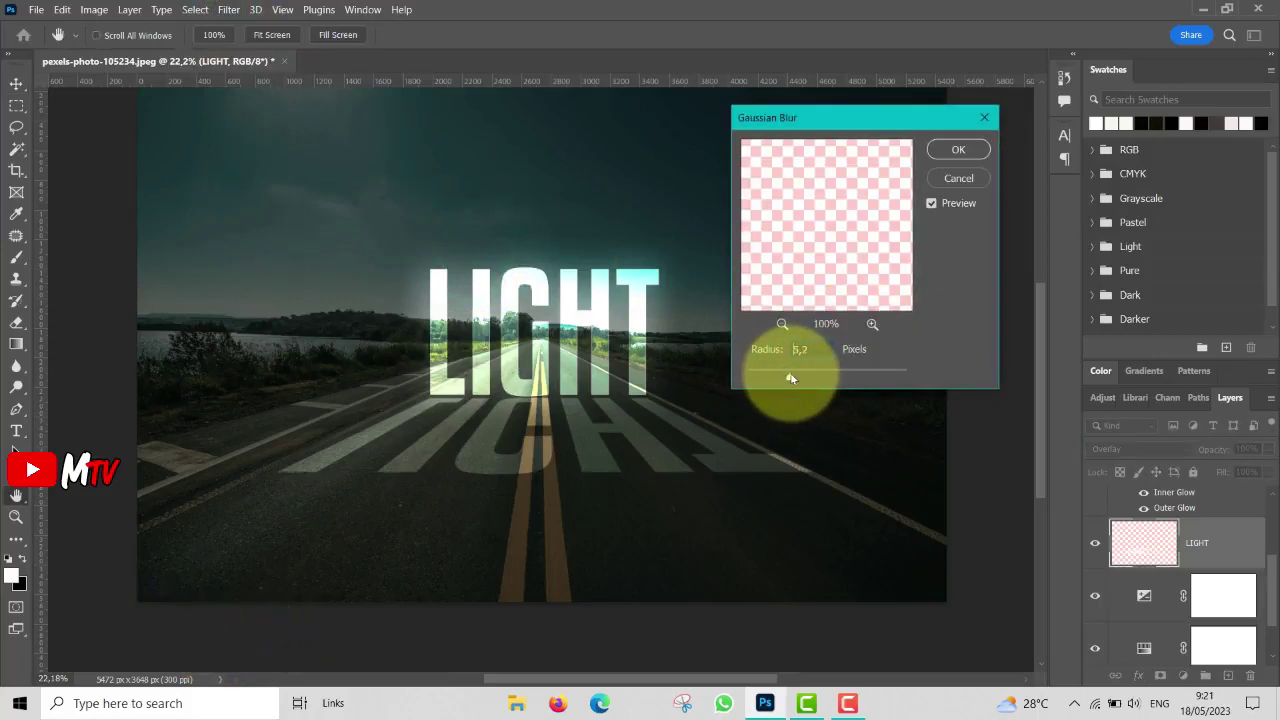
pyautogui.moveTo(790, 378); pyautogui.dragTo(788, 377)
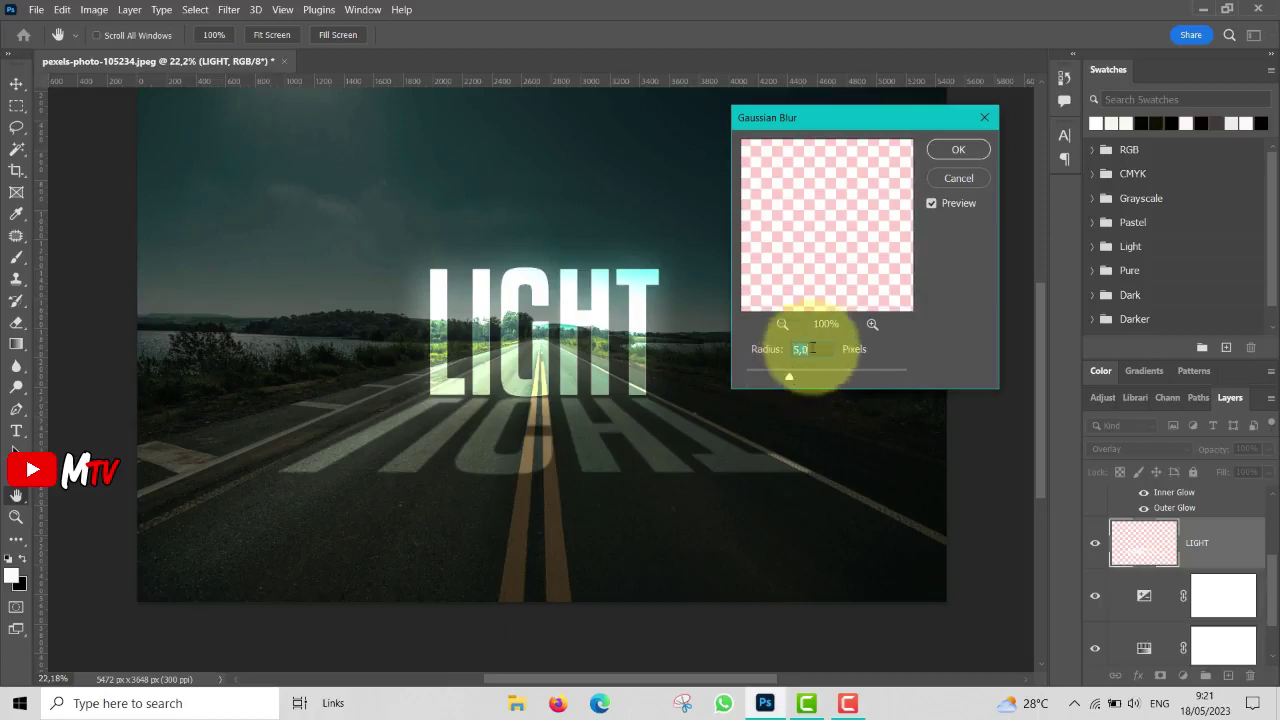
pyautogui.click(958, 149)
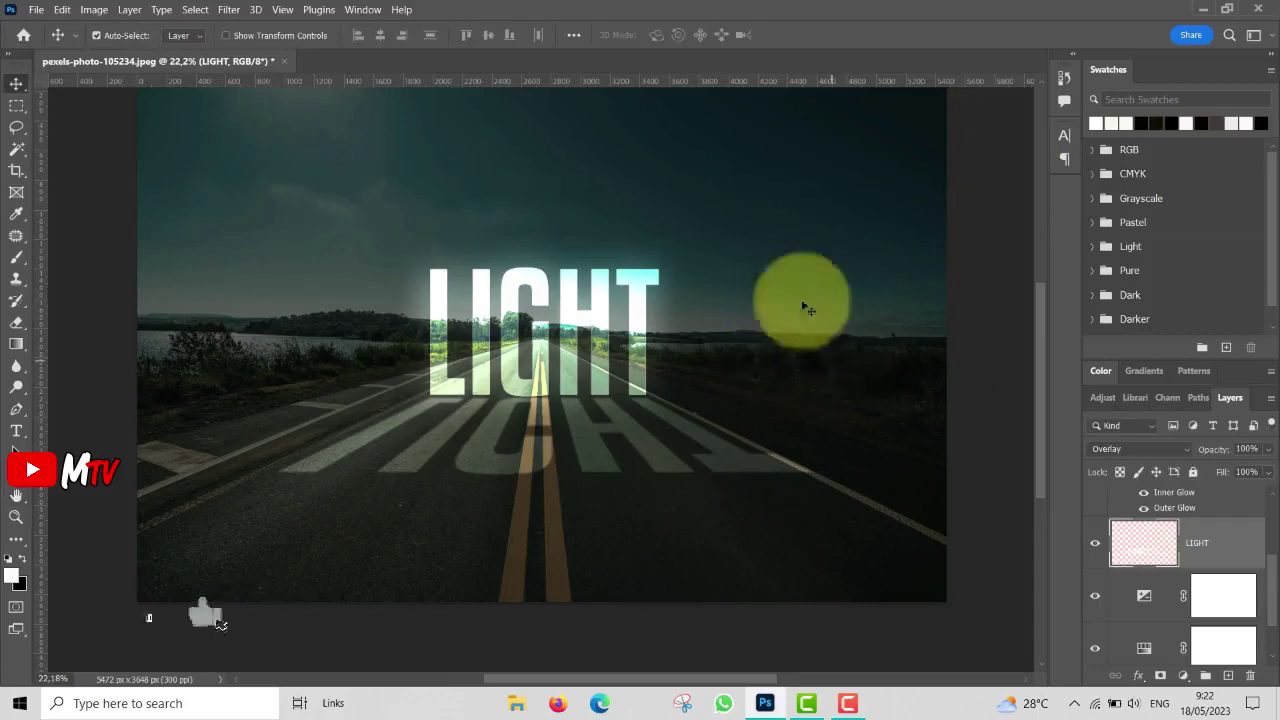
# Make the LIGHT reflection layer visible and duplicate it as LIGHT copy 2.
pyautogui.scroll(-1, 851, 349)
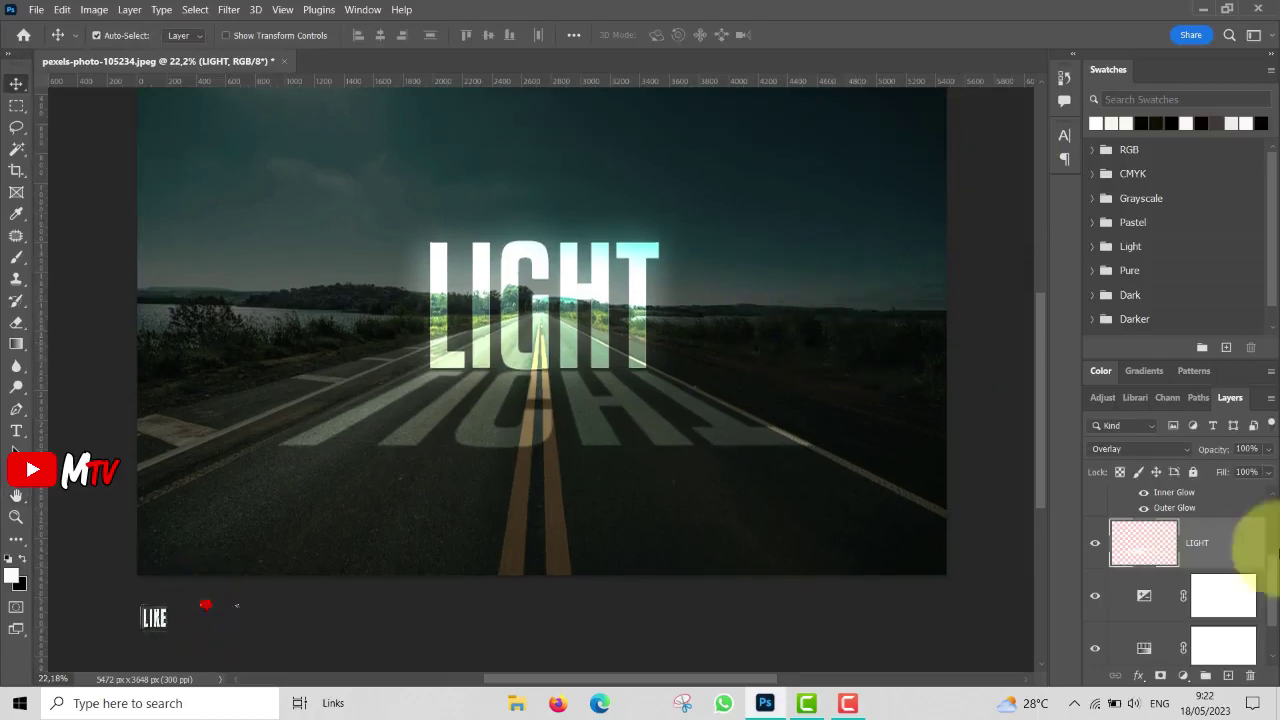
pyautogui.click(1222, 554)
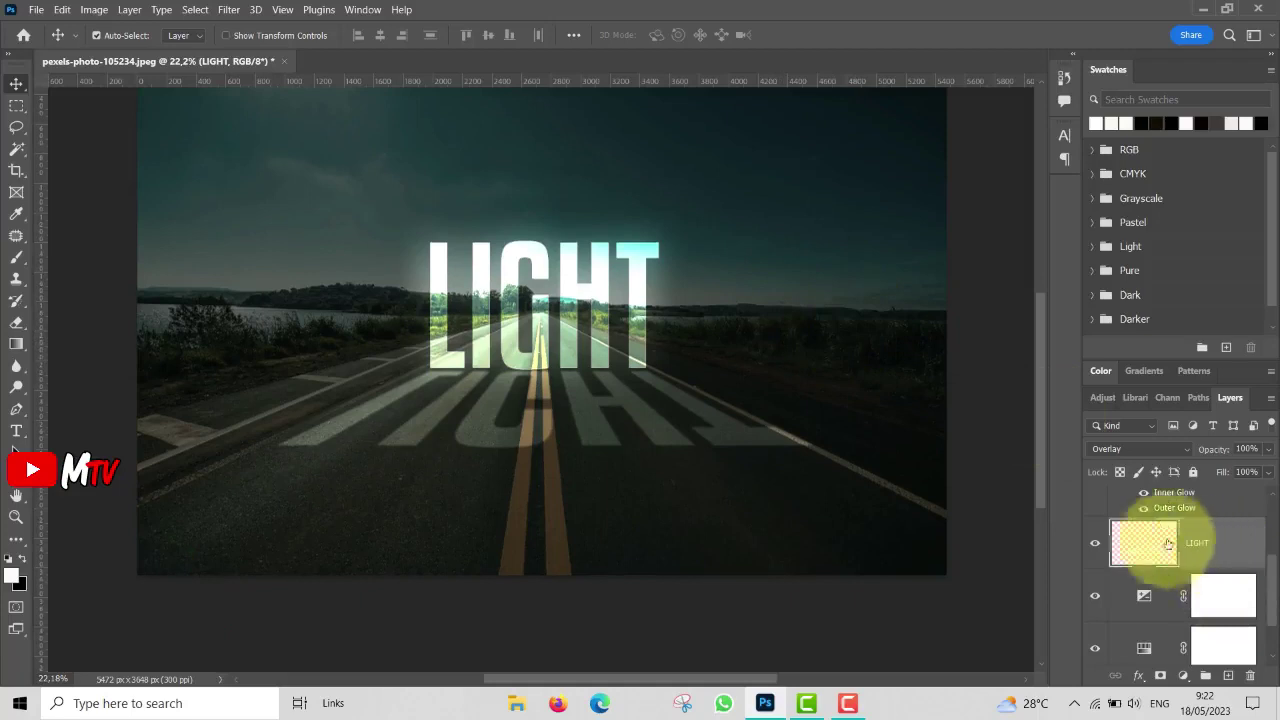
pyautogui.click(1095, 547)
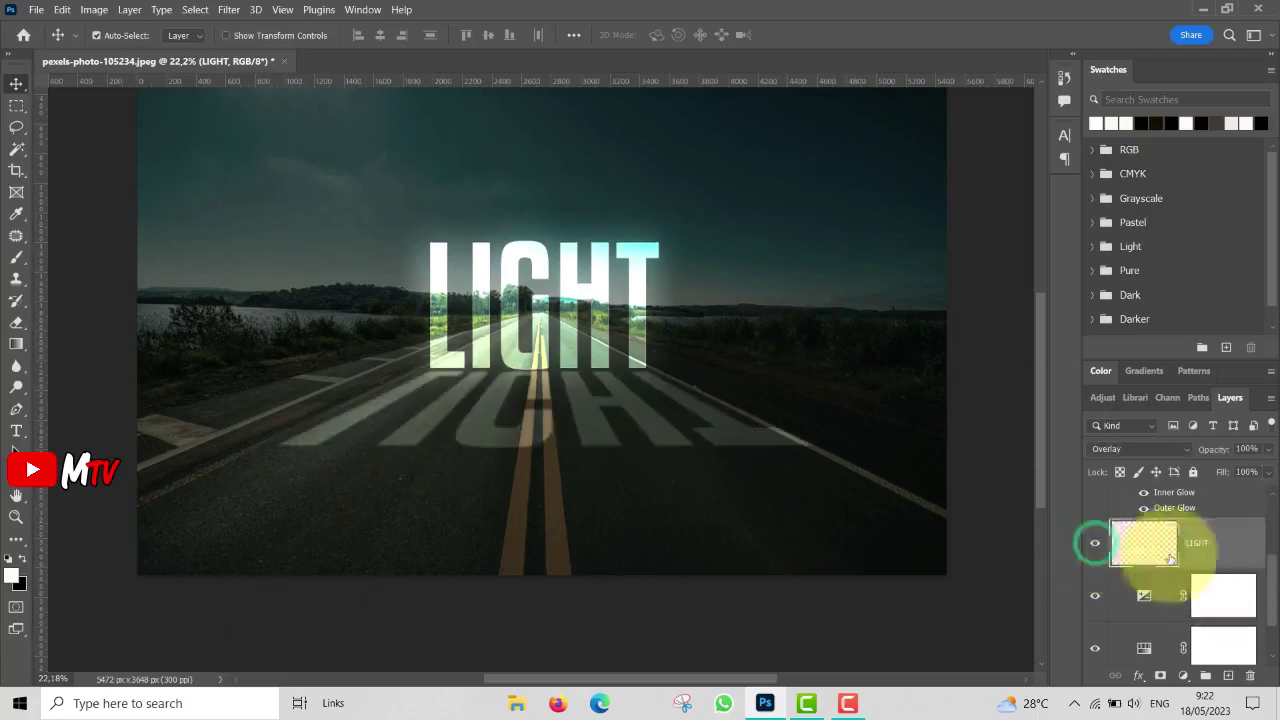
pyautogui.moveTo(1228, 548); pyautogui.dragTo(1230, 680)
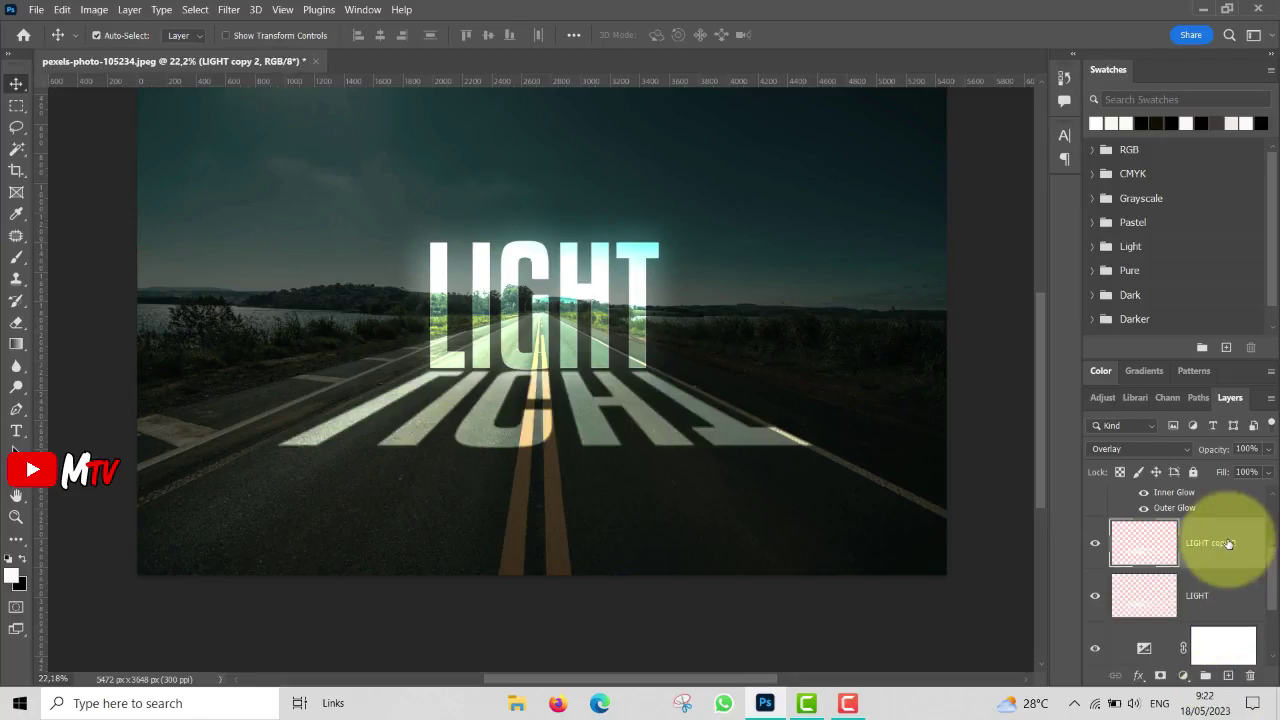
pyautogui.press('Return')
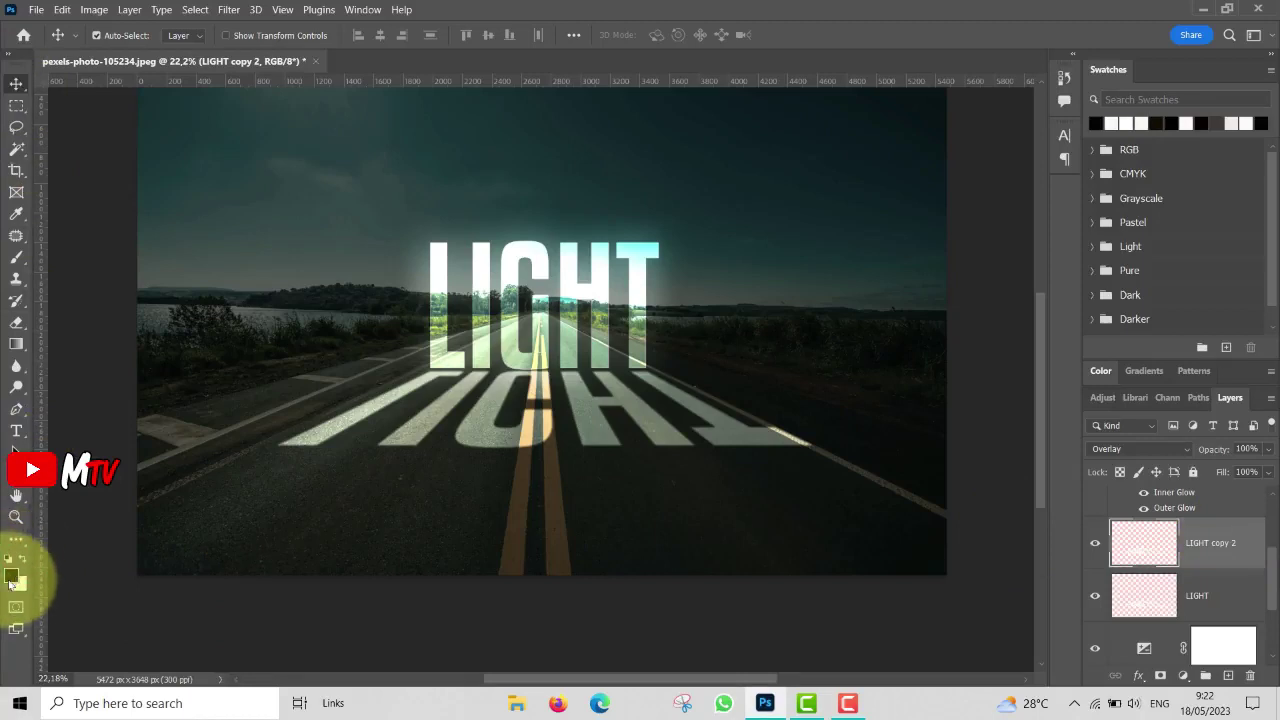
# Reset colours to default black and white and switch to the Gradient Tool.
pyautogui.click(16, 561)
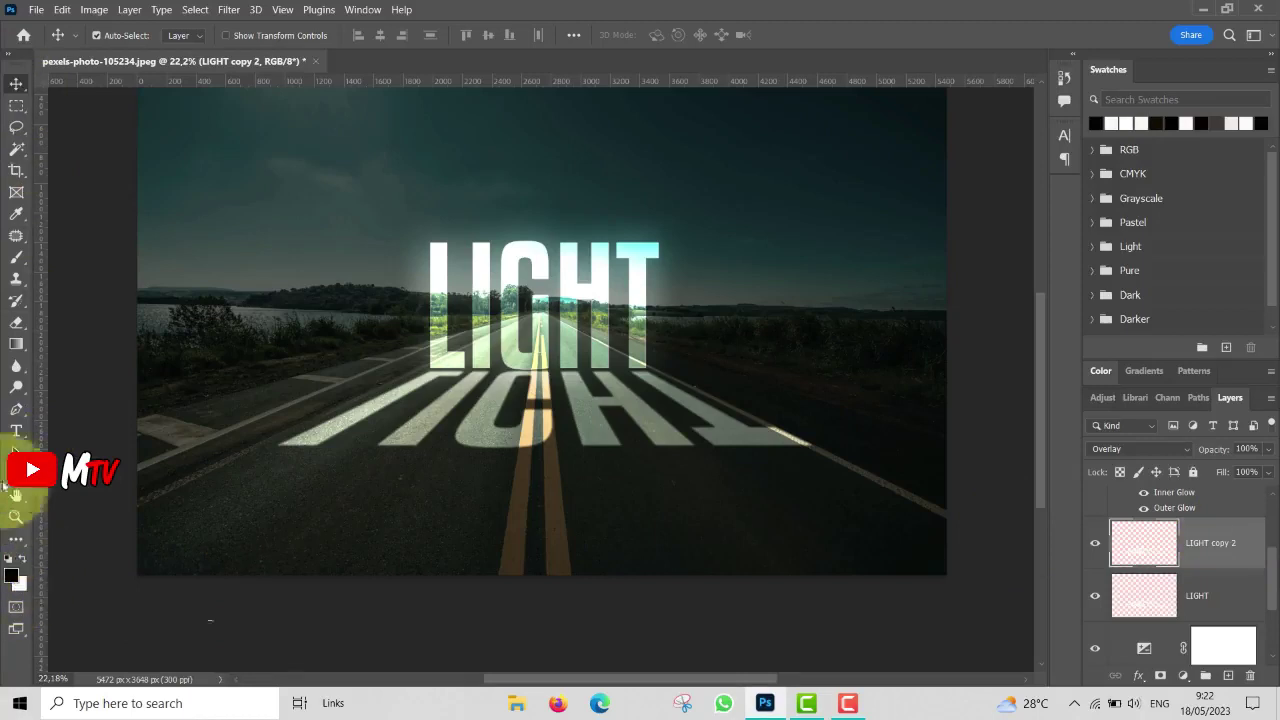
pyautogui.rightClick(24, 345)
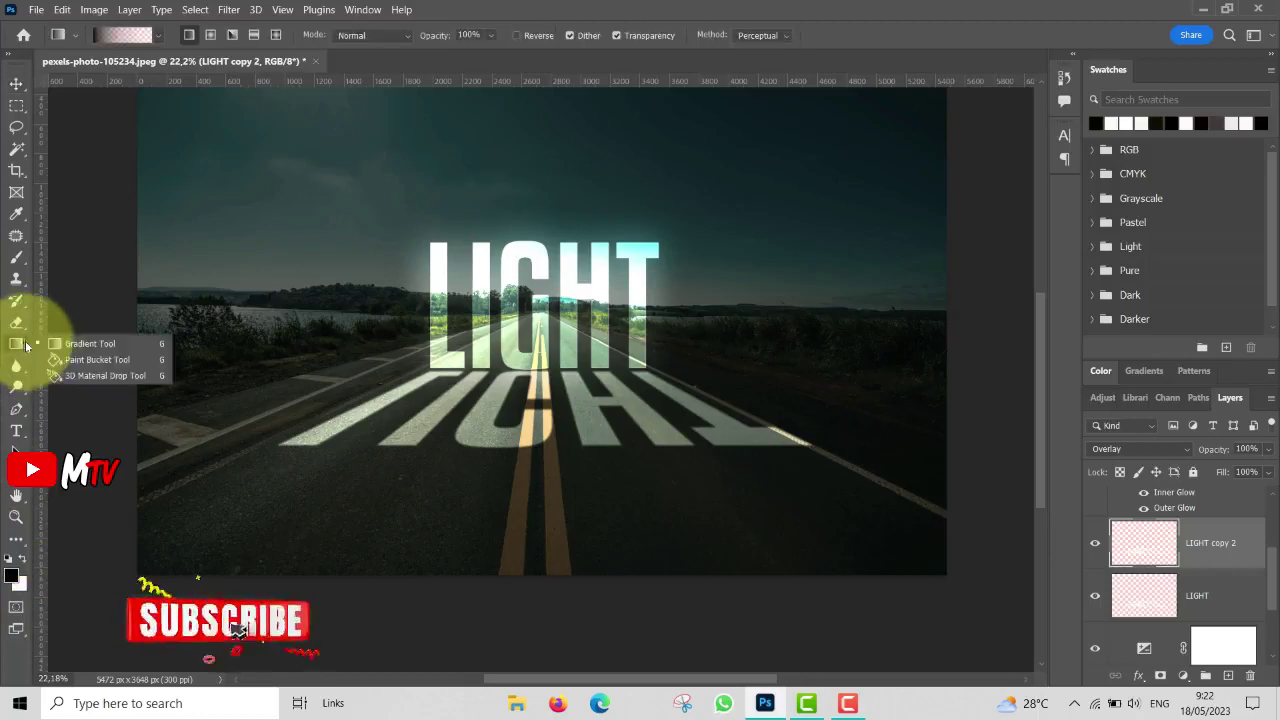
pyautogui.click(104, 342)
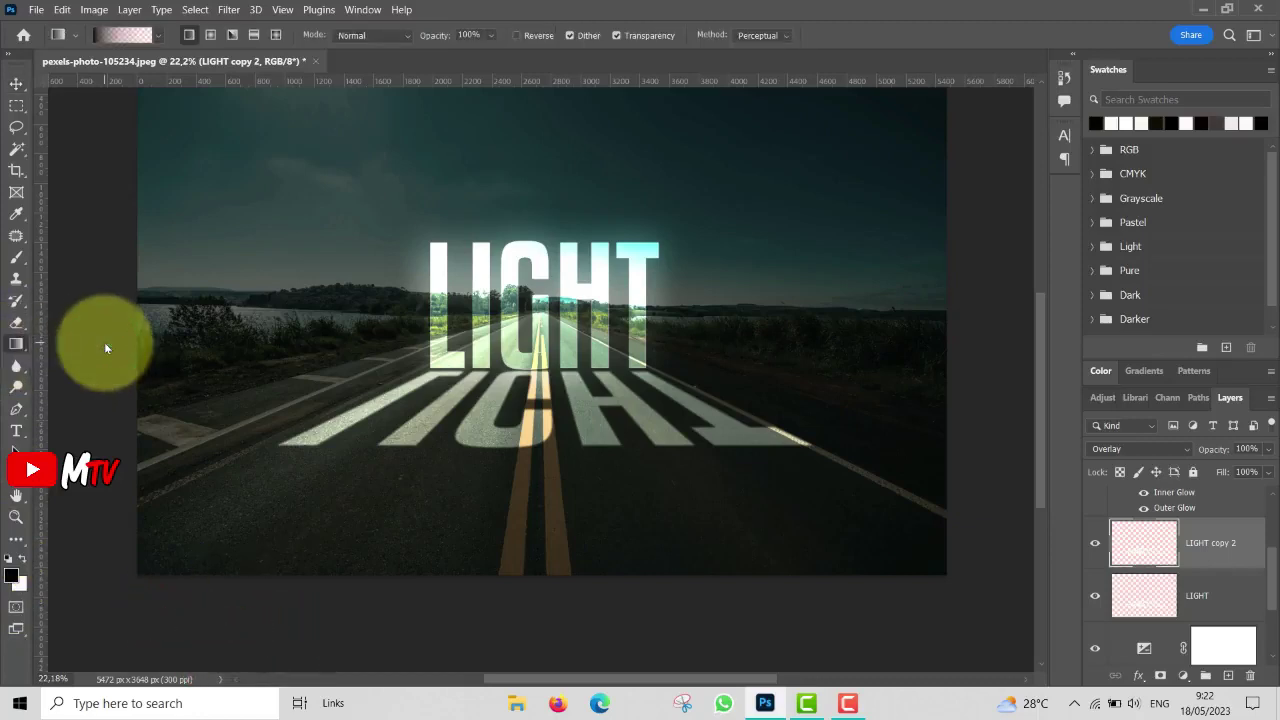
# Choose the Basics Foreground to Transparent gradient, then undo a test gradient drawn over the road.
pyautogui.click(116, 37)
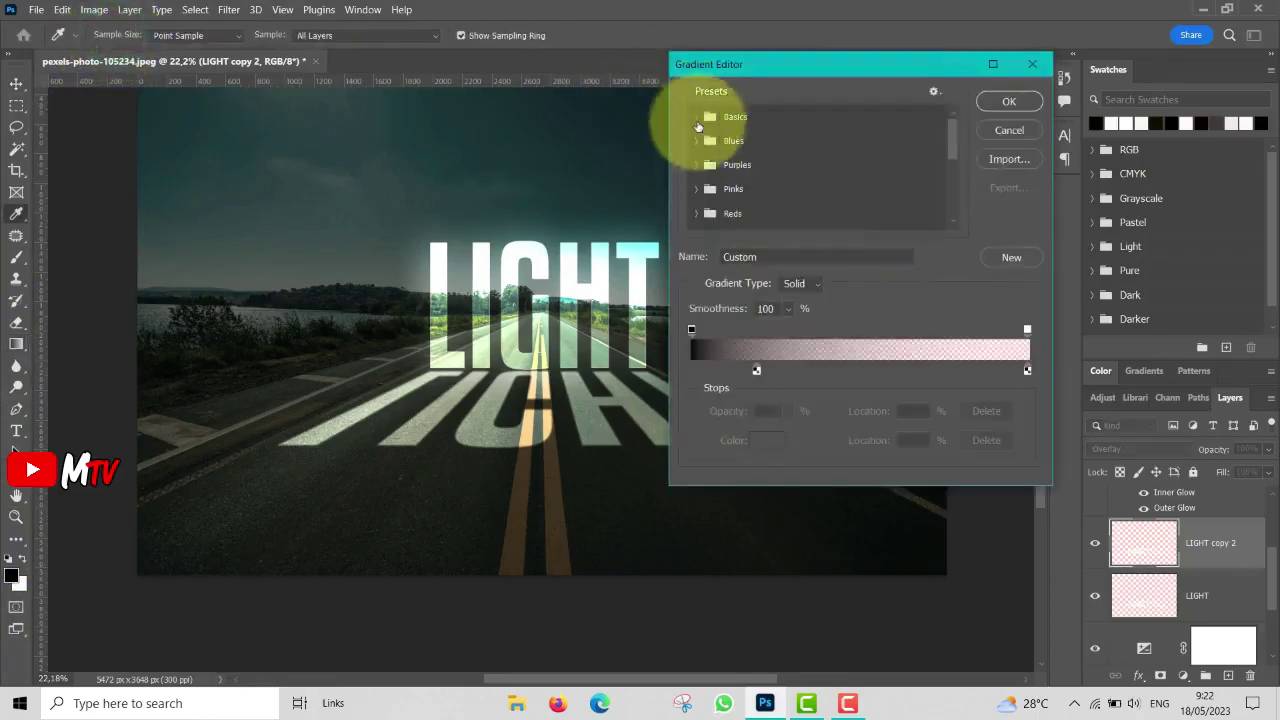
pyautogui.click(695, 118)
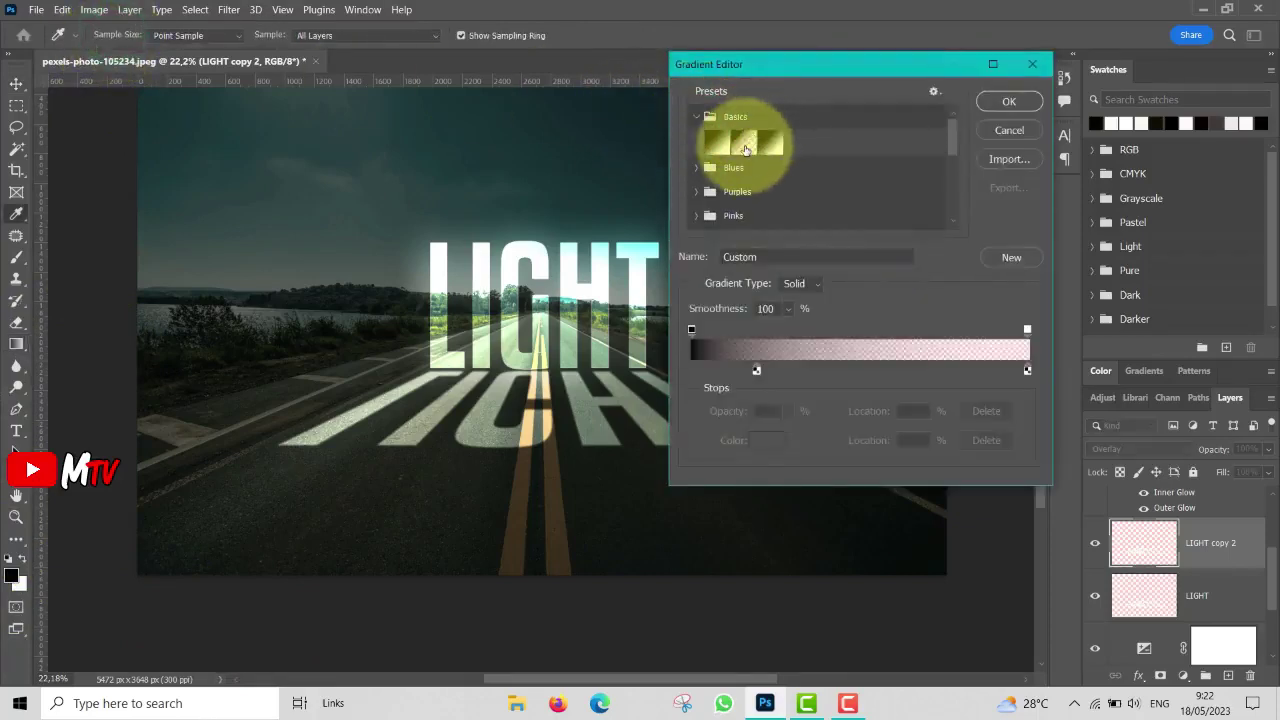
pyautogui.click(744, 146)
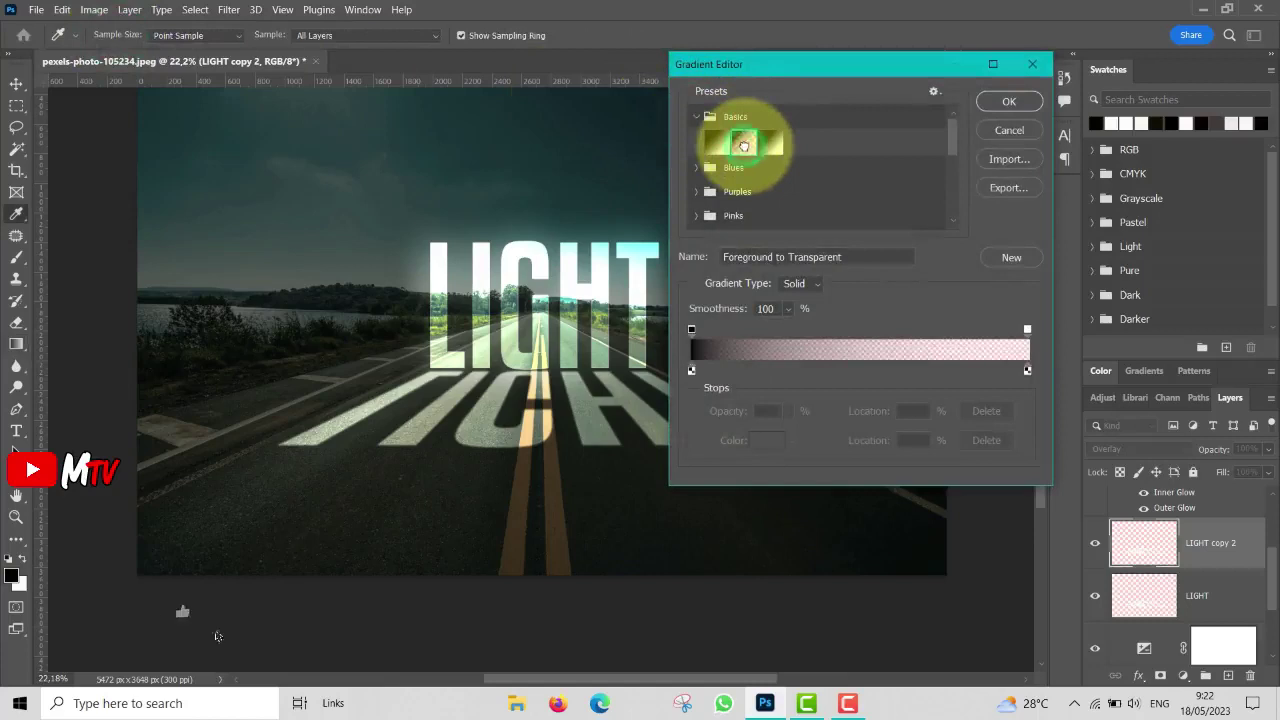
pyautogui.click(998, 100)
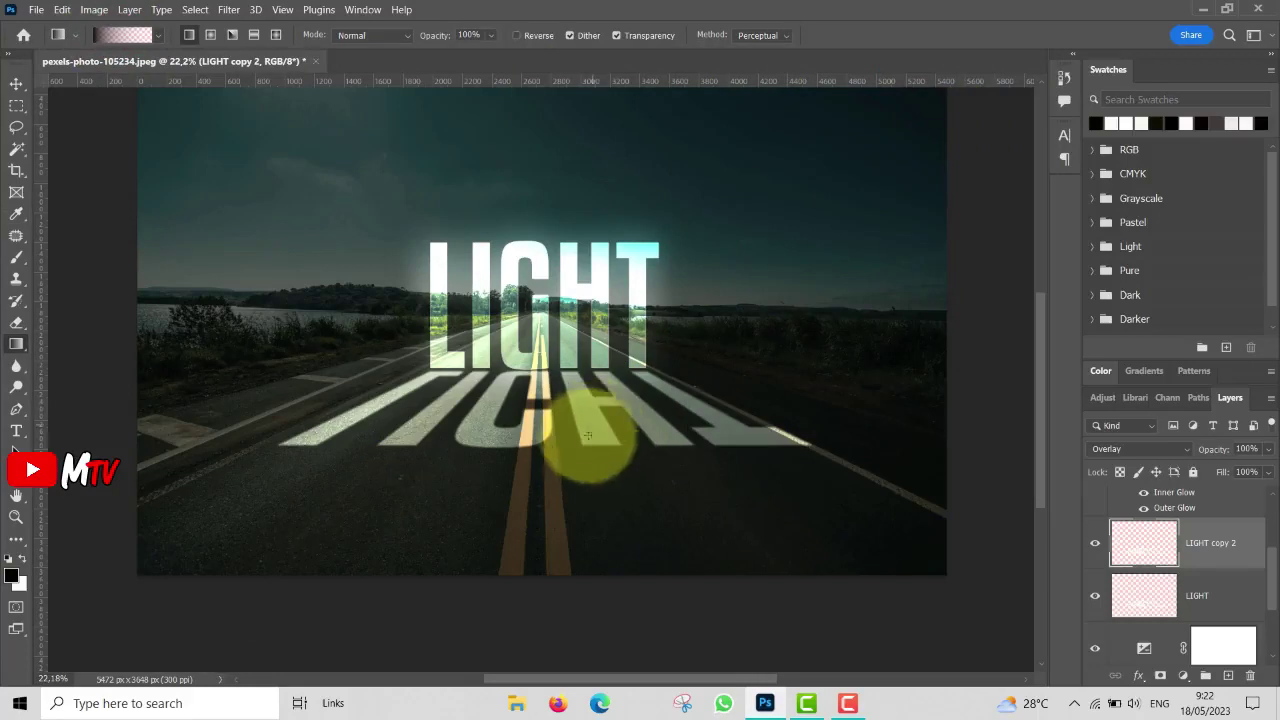
pyautogui.moveTo(583, 455); pyautogui.dragTo(582, 403)
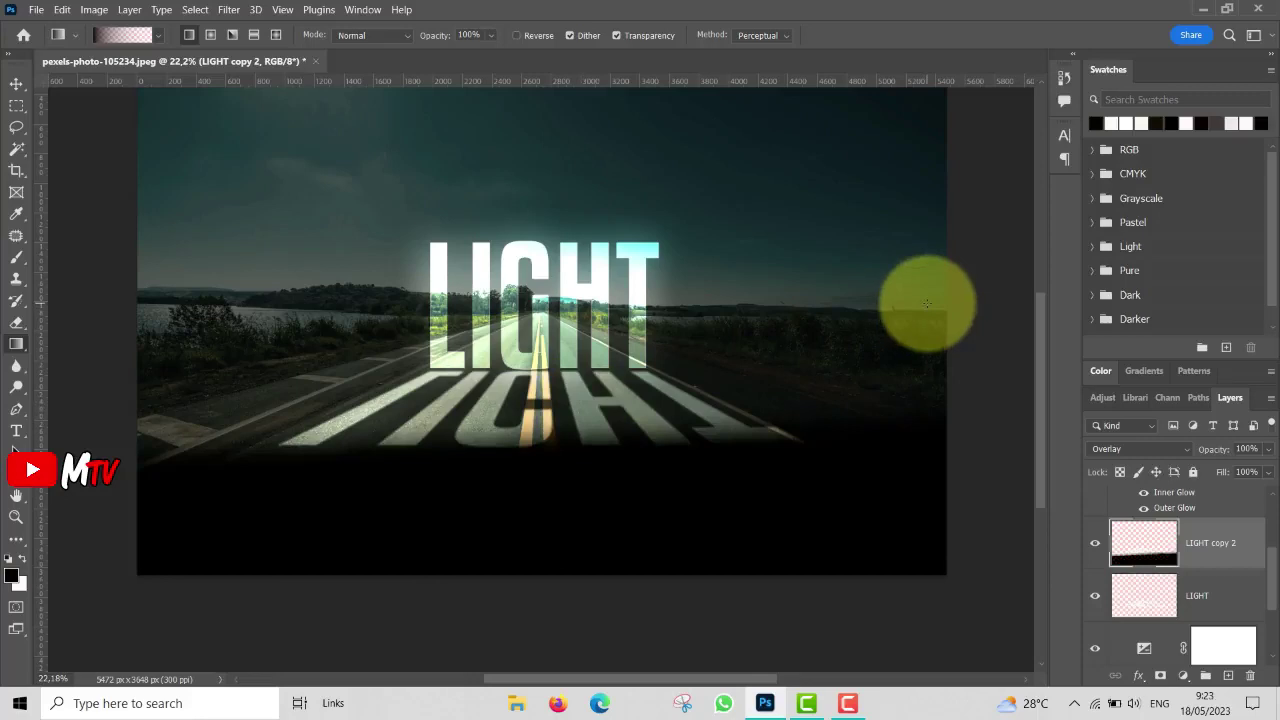
pyautogui.hotkey('ctrl', 'z')
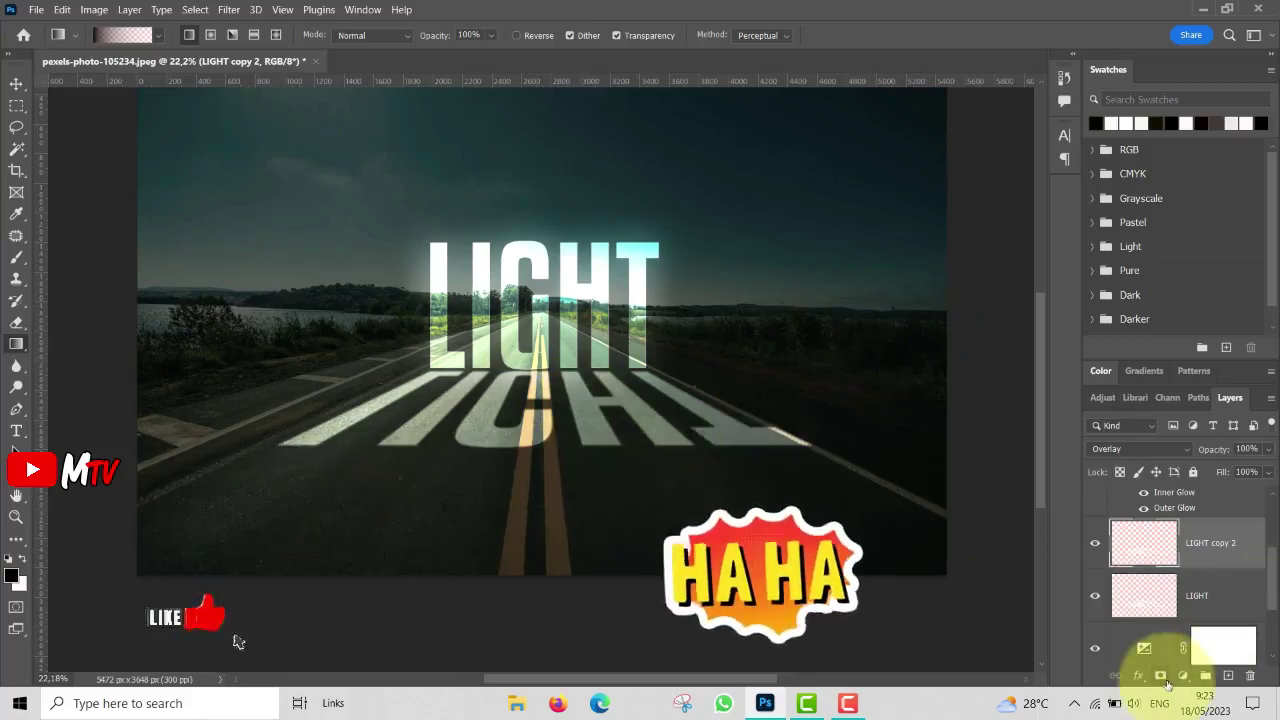
# Add a layer mask to LIGHT copy 2 and paint Foreground to Transparent fades across the reflection.
pyautogui.click(1160, 677)
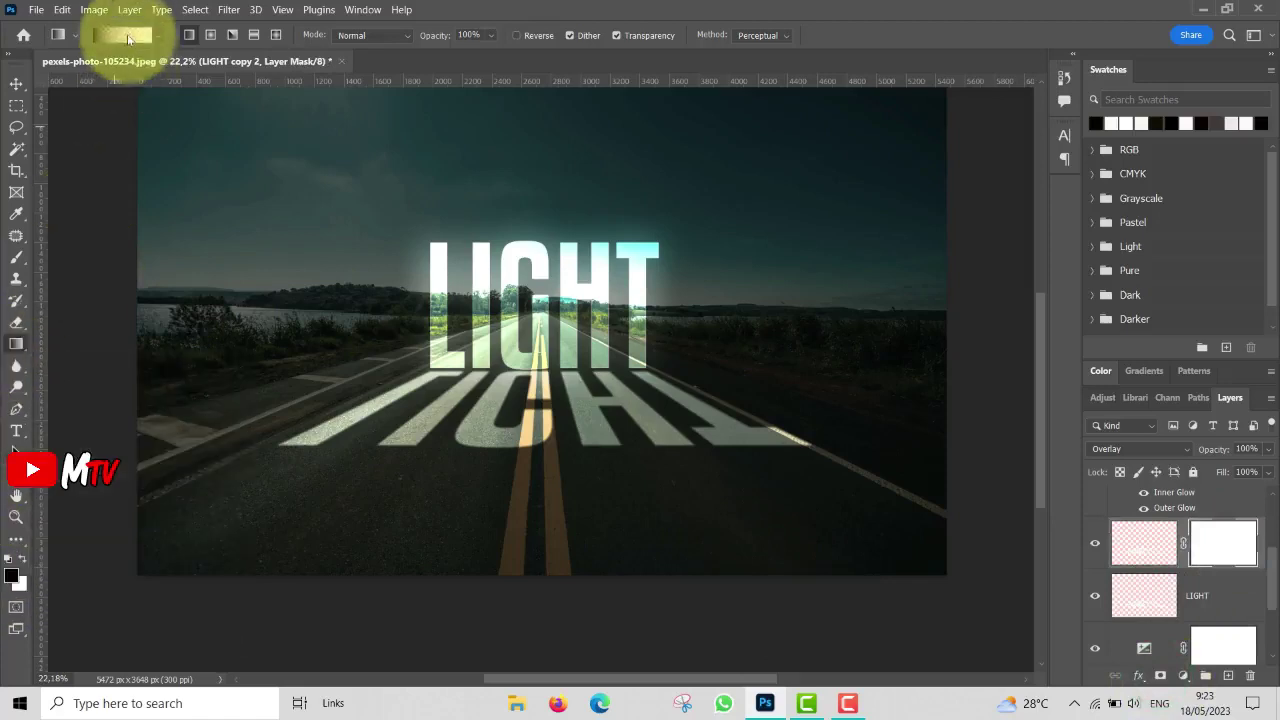
pyautogui.click(122, 35)
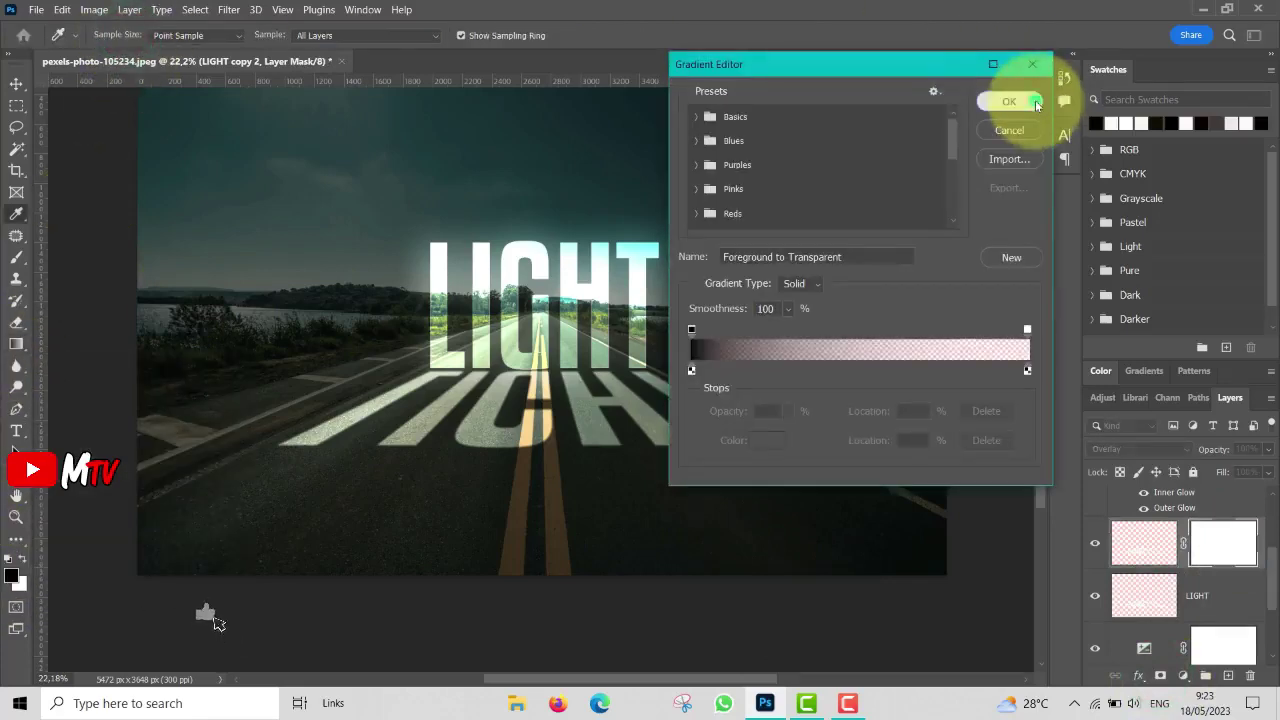
pyautogui.click(1016, 101)
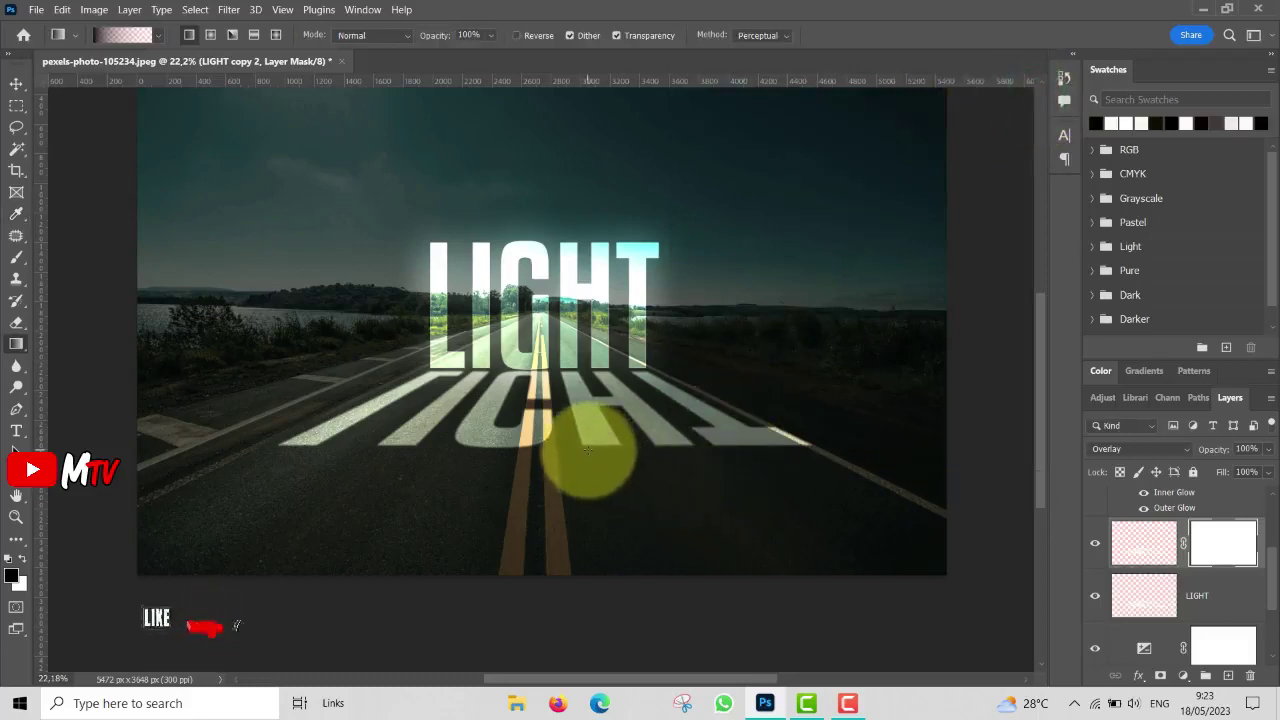
pyautogui.moveTo(587, 428); pyautogui.dragTo(588, 455)
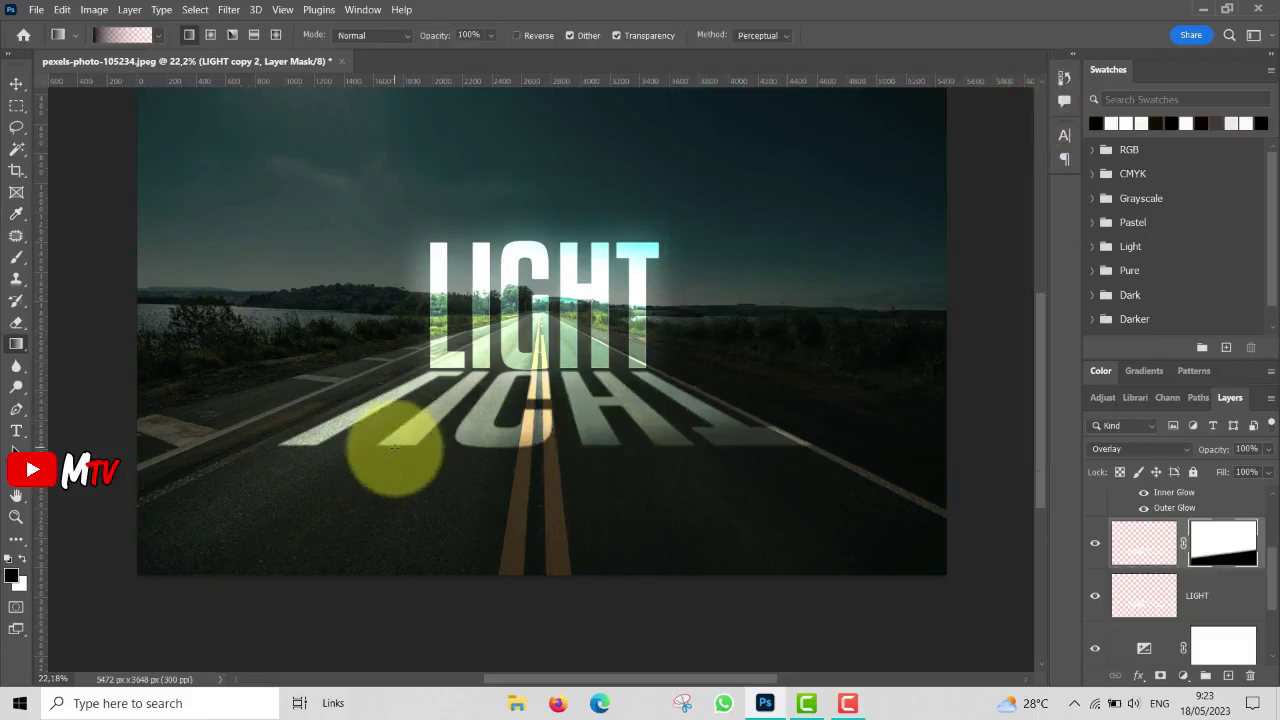
pyautogui.moveTo(395, 446); pyautogui.dragTo(400, 430)
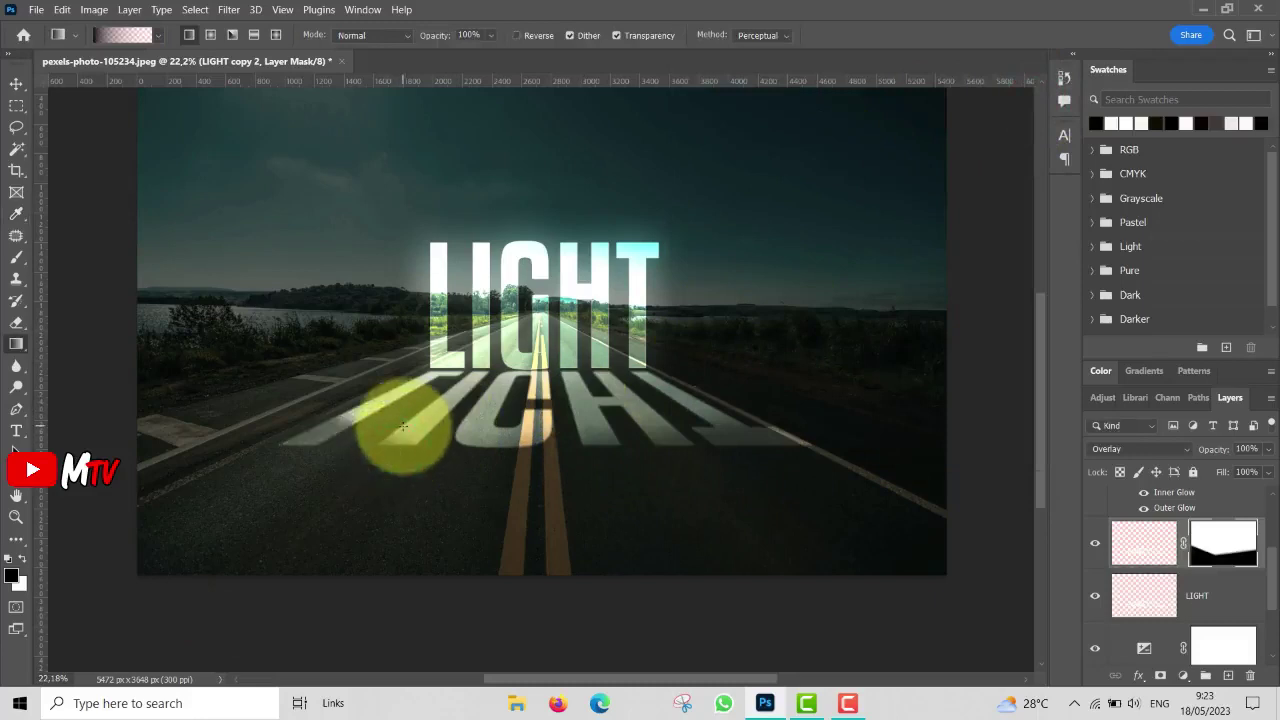